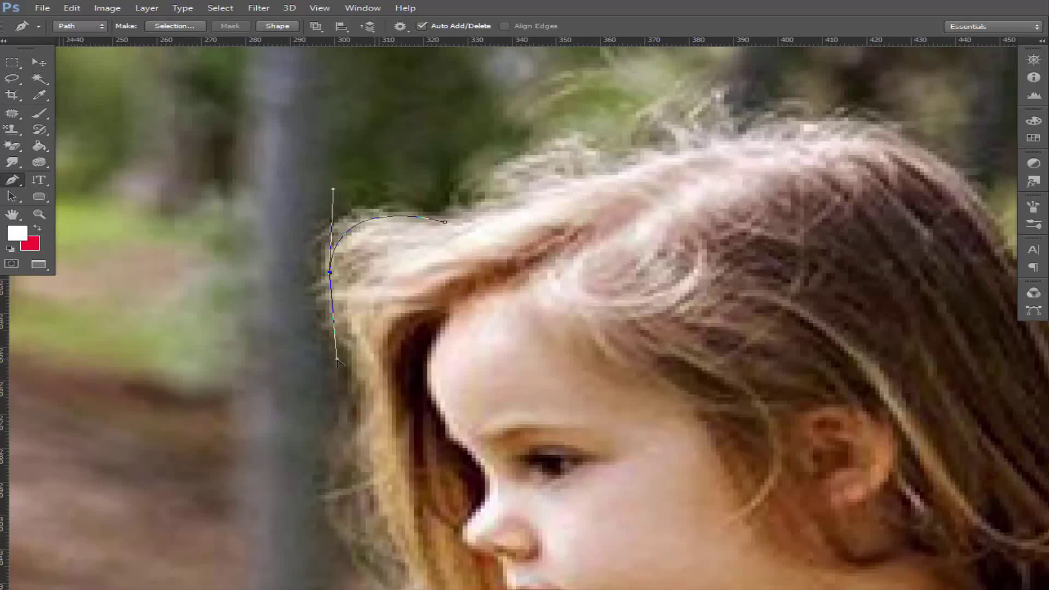
Trace the pen path further down the outer hair edge with curved anchors.
drag(334, 427, 344, 500)
scroll(338, 437, down, 5)
drag(378, 271, 405, 295)
click(423, 348)
drag(423, 399, 433, 431)
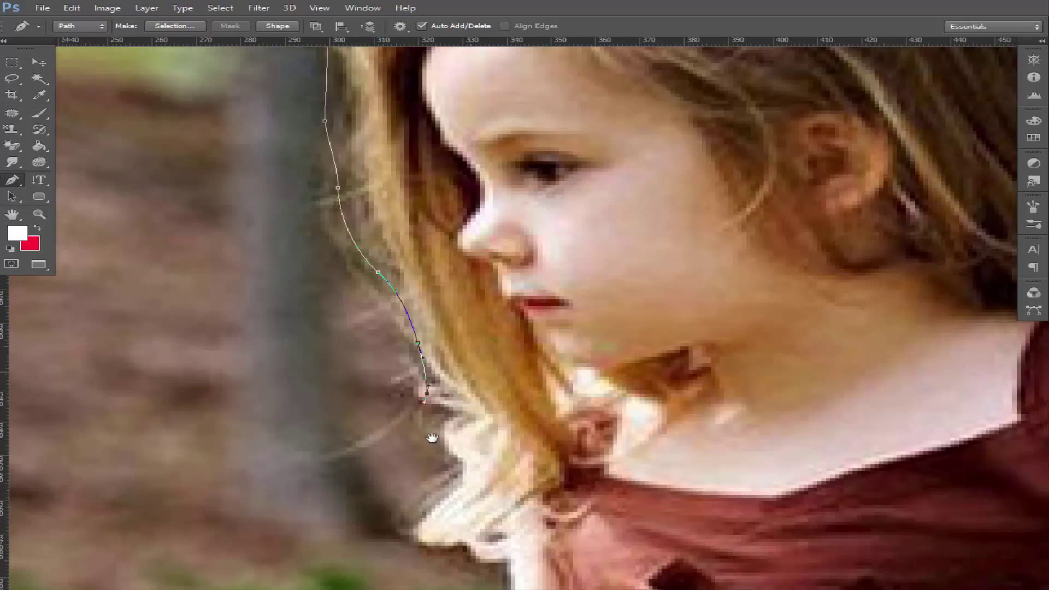
scroll(433, 432, down, 5)
Continue the path along the hair beside the face and chin, curving around the hair tip at the collar.
click(453, 145)
click(471, 210)
click(448, 251)
click(422, 274)
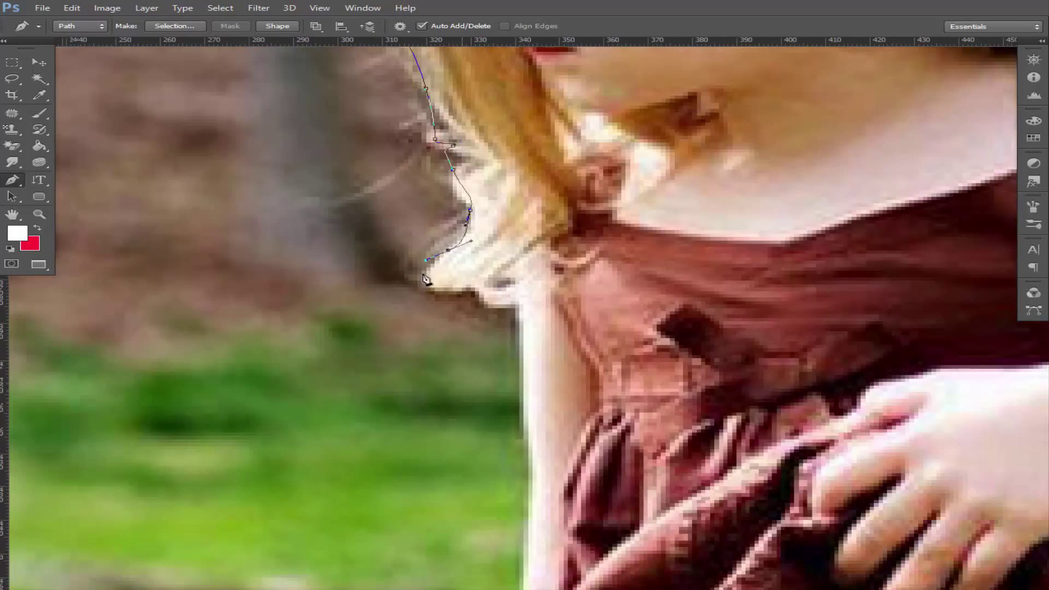
click(492, 307)
drag(506, 316, 504, 346)
Add anchors down the dress edge below the hair.
scroll(504, 394, down, 5)
scroll(380, 140, down, 1)
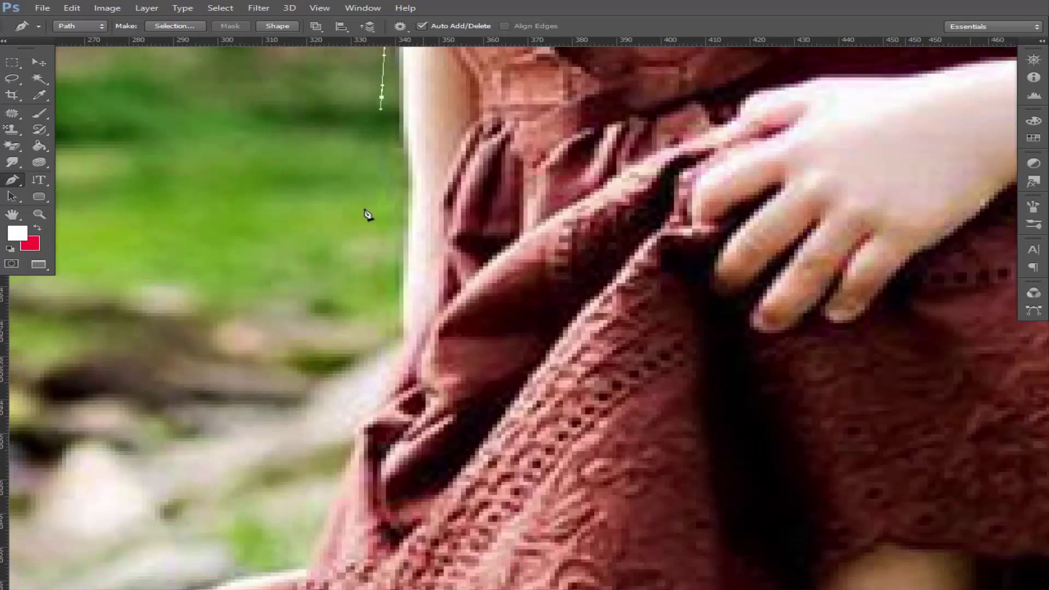
click(394, 303)
click(365, 375)
click(350, 447)
scroll(398, 286, down, 5)
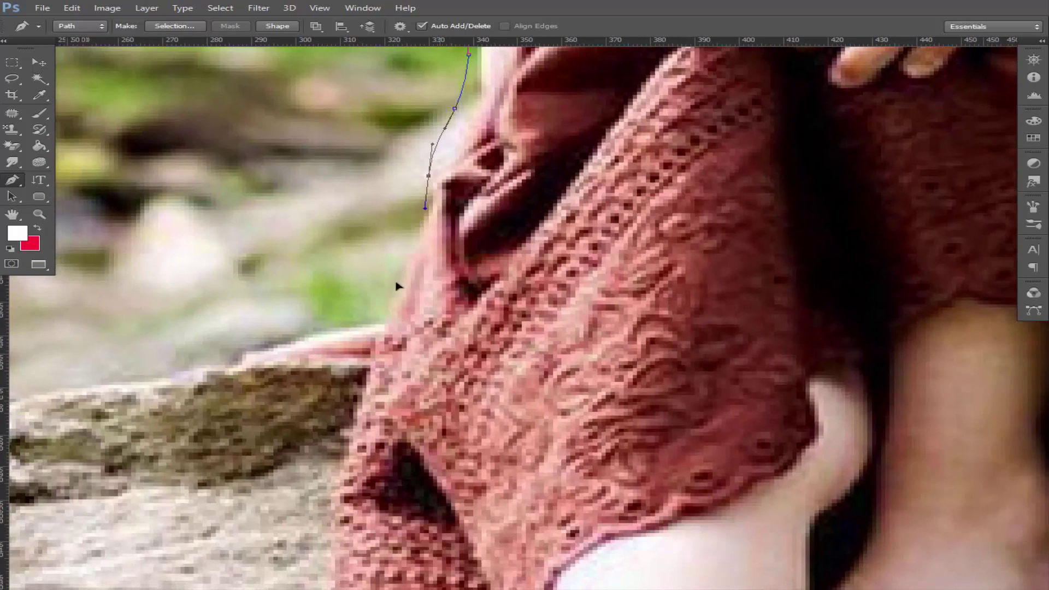
click(385, 341)
click(376, 391)
click(357, 433)
drag(386, 403, 451, 183)
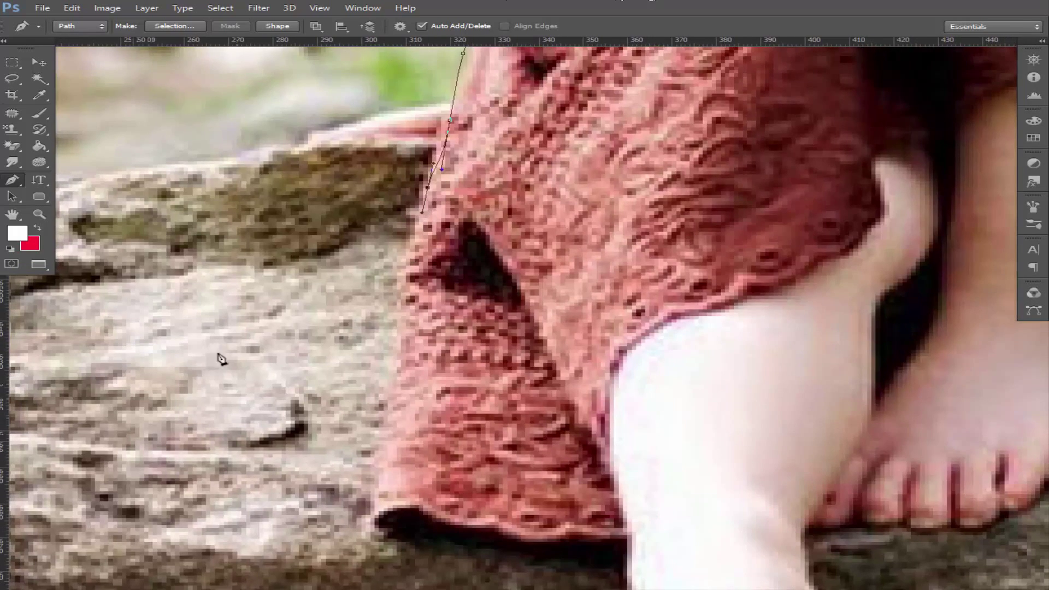
Trace the lower dress edge to the hem and along the hem to the leg.
click(383, 343)
click(361, 414)
click(360, 467)
click(374, 521)
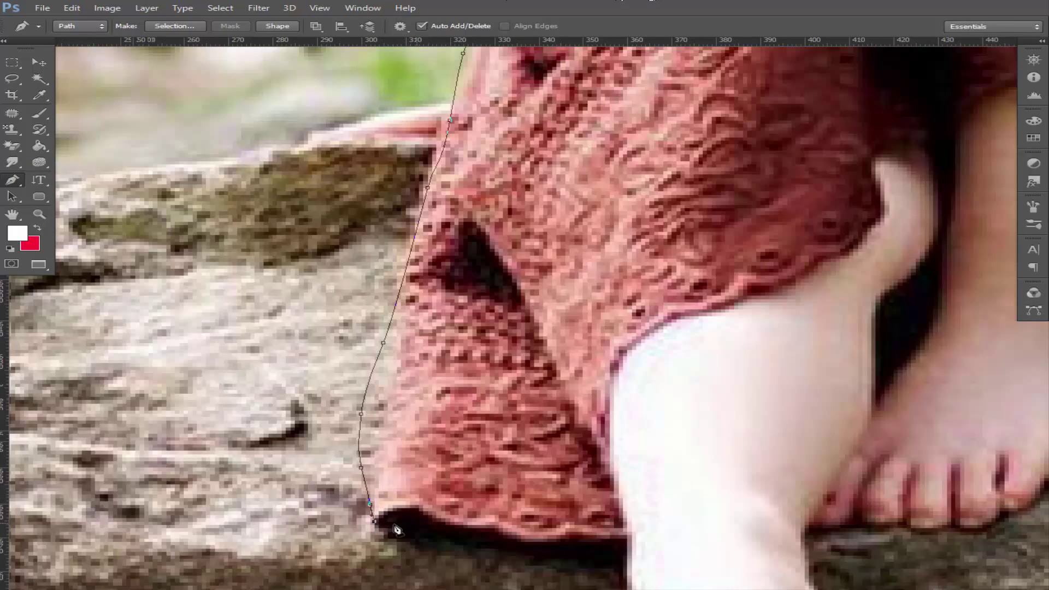
click(410, 521)
click(468, 535)
click(543, 545)
click(592, 542)
click(628, 539)
Trace the leg and heel edge, curving around the heel to the sole.
drag(628, 539, 565, 265)
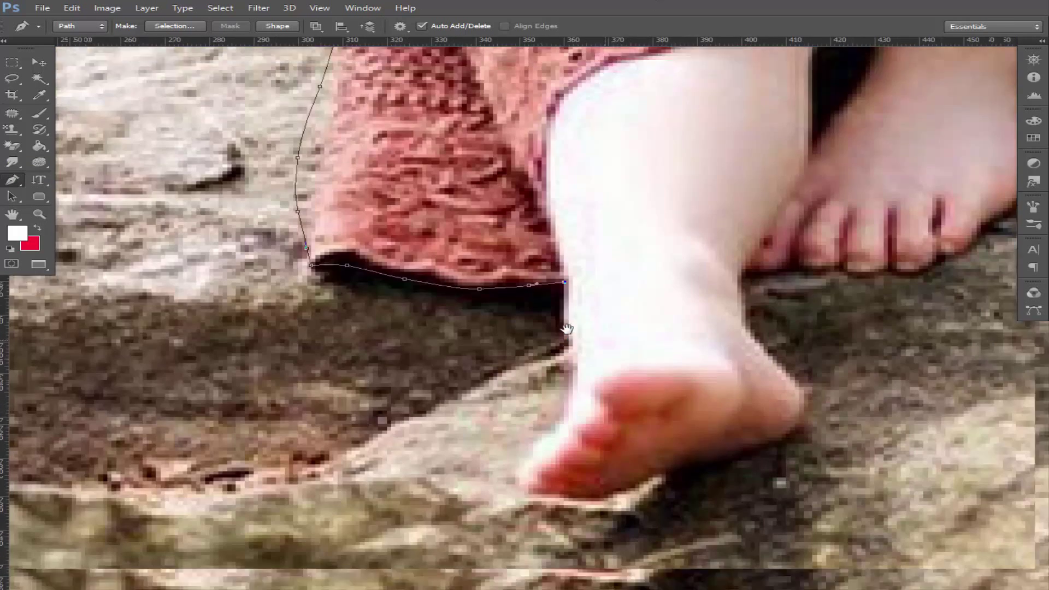
click(570, 340)
click(565, 389)
click(543, 426)
click(533, 447)
click(525, 461)
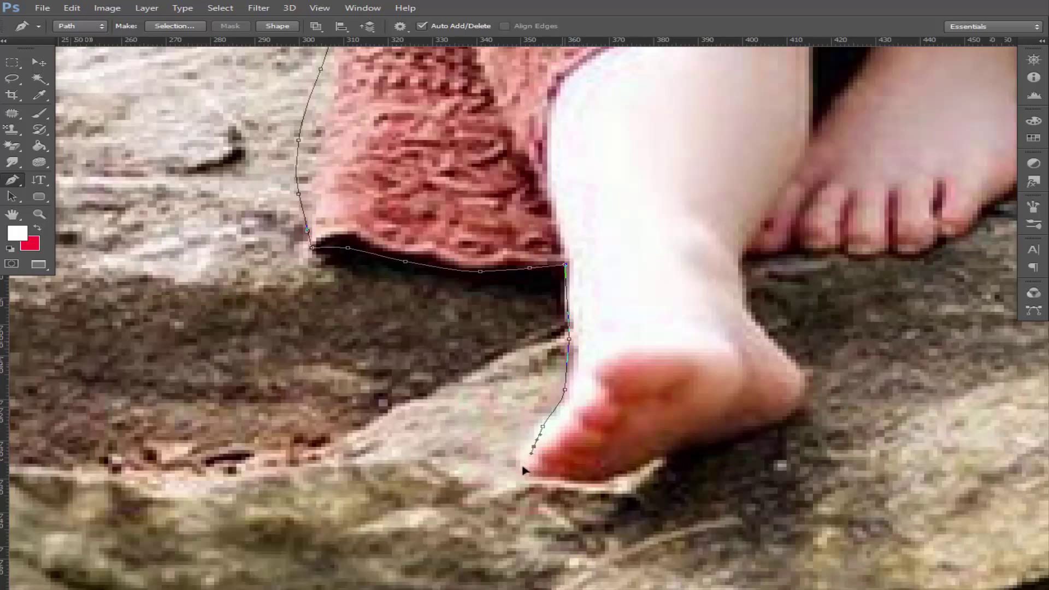
drag(524, 468, 686, 443)
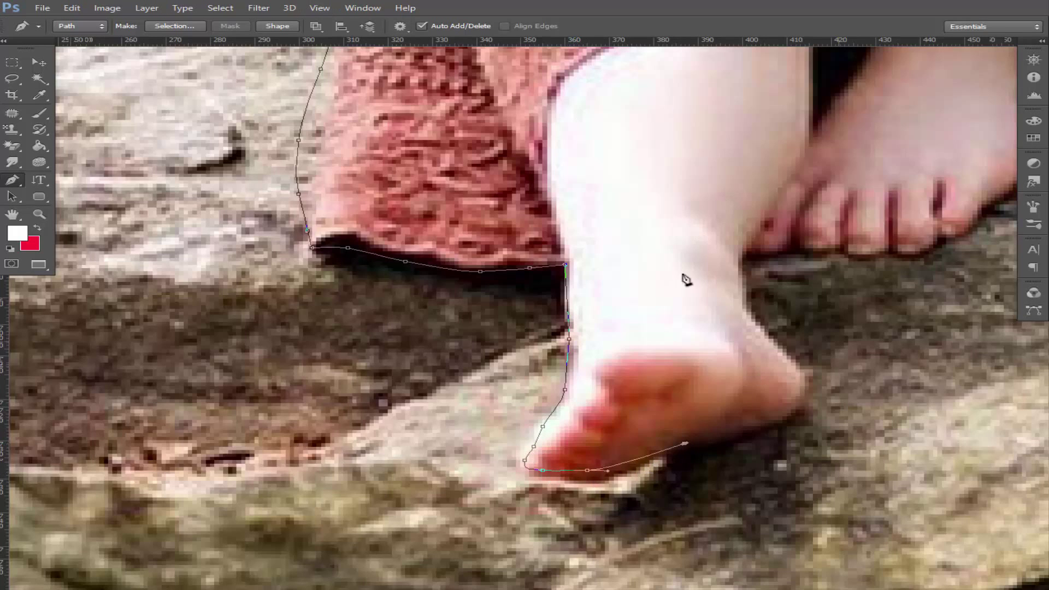
Outline the sole and up the back of the foot to the heel.
drag(686, 279, 629, 301)
click(694, 450)
click(730, 437)
click(744, 414)
click(740, 380)
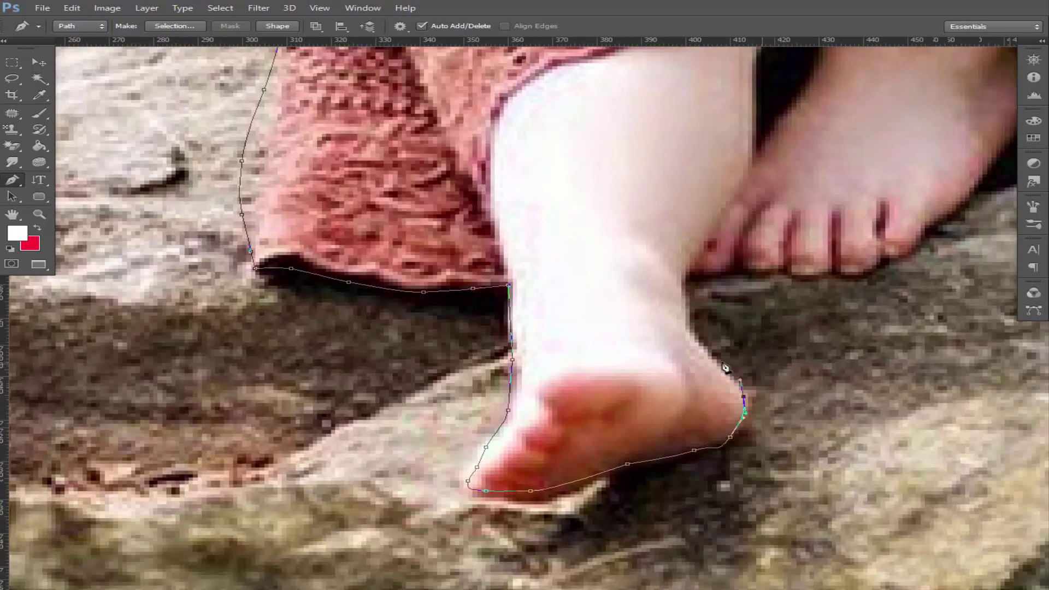
click(700, 343)
Trace along the underside of the toes to their tip.
drag(698, 310, 599, 498)
click(591, 462)
click(632, 456)
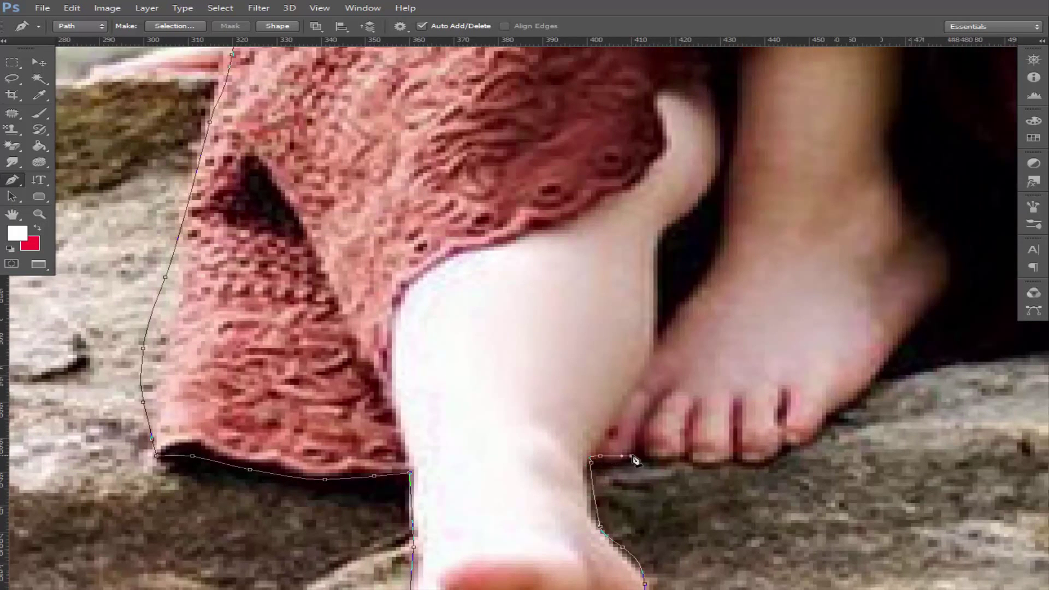
click(702, 462)
Outline the second foot up to the ankle, curving around it and up the leg.
mouse_move(758, 462)
mouse_down()
mouse_move(769, 467)
mouse_move(576, 572)
mouse_up()
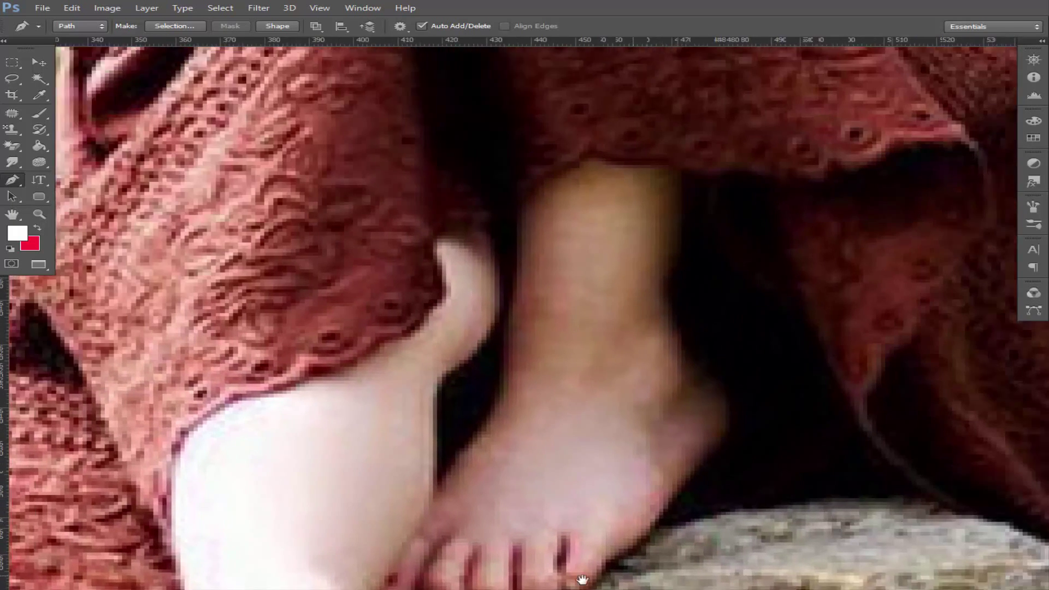
click(614, 541)
click(654, 491)
click(686, 448)
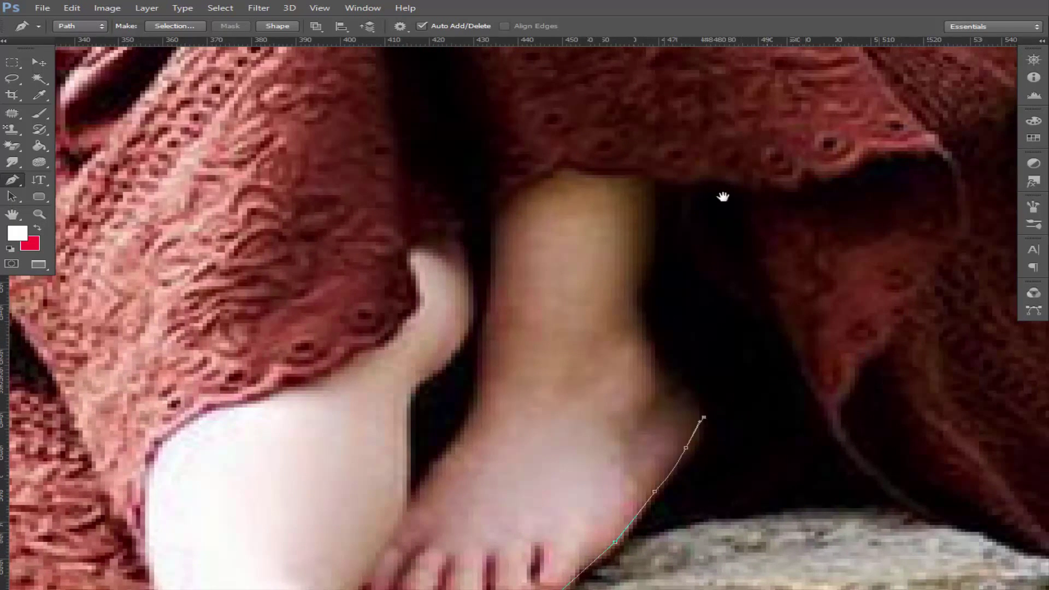
mouse_move(723, 197)
mouse_down()
mouse_move(393, 110)
mouse_move(362, 75)
mouse_up()
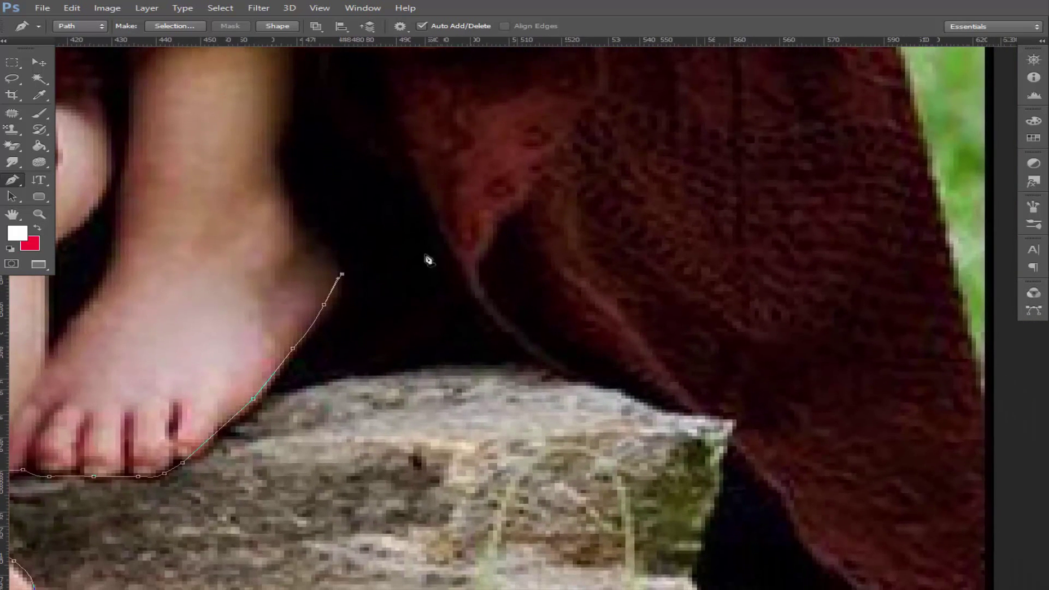
click(399, 278)
drag(365, 182, 456, 397)
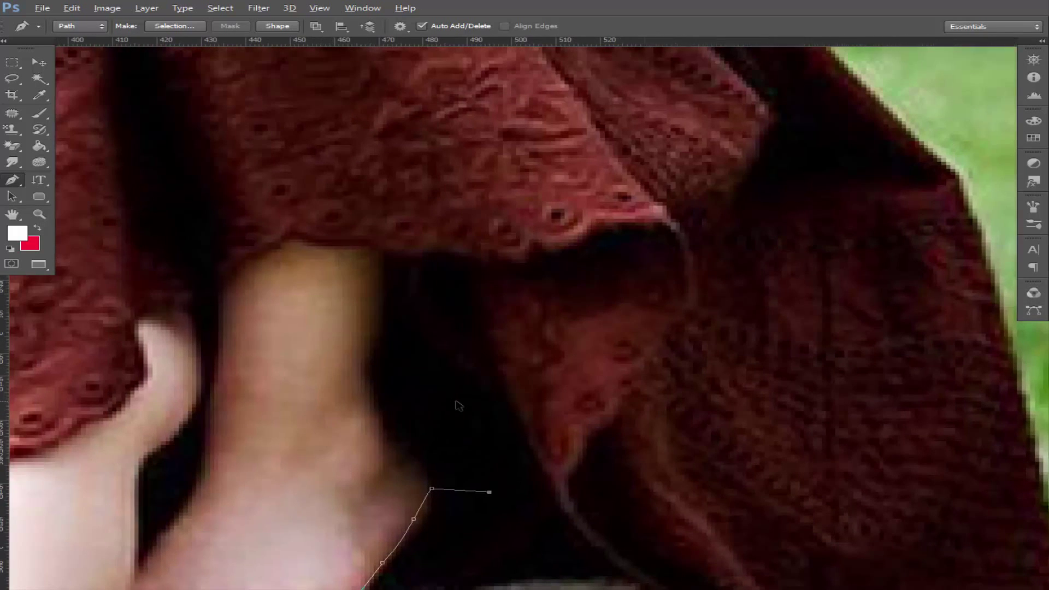
drag(418, 465, 387, 445)
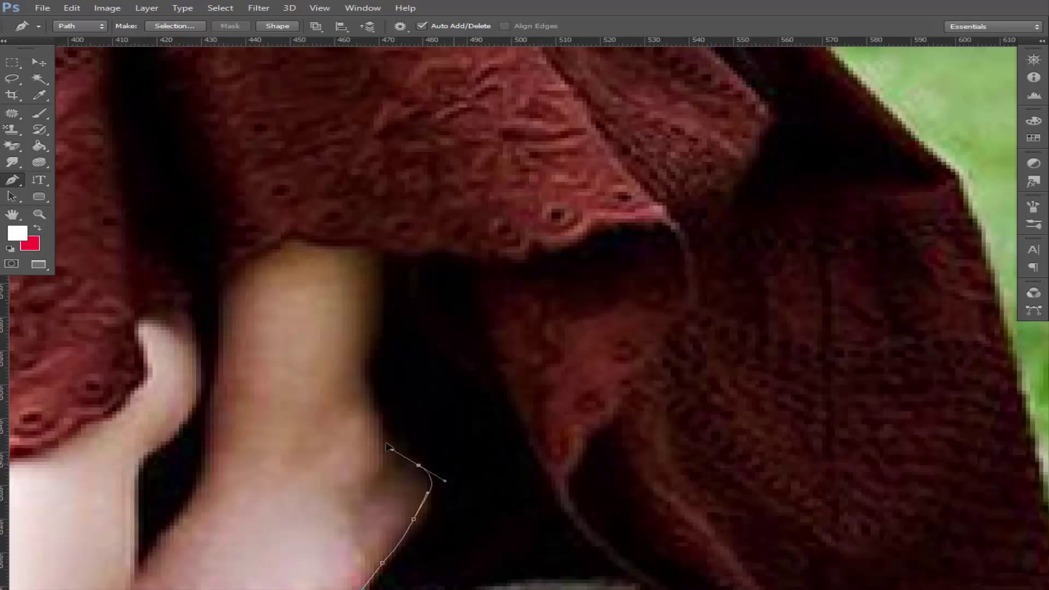
drag(369, 390, 379, 324)
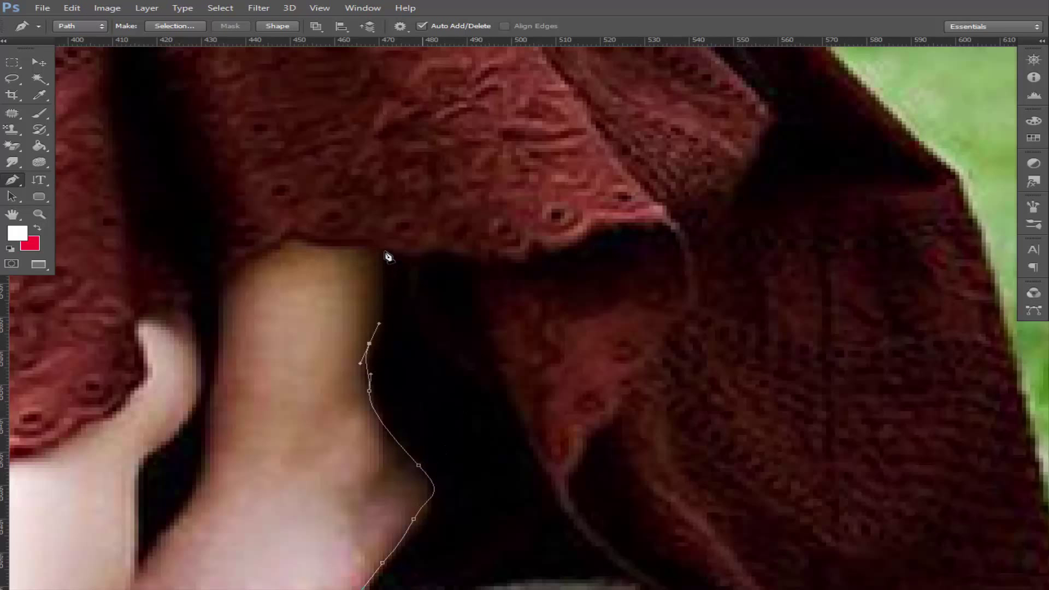
Trace across the top of the dark gap and down its edge.
click(383, 253)
click(432, 252)
click(458, 266)
click(494, 330)
click(512, 405)
drag(534, 482, 550, 513)
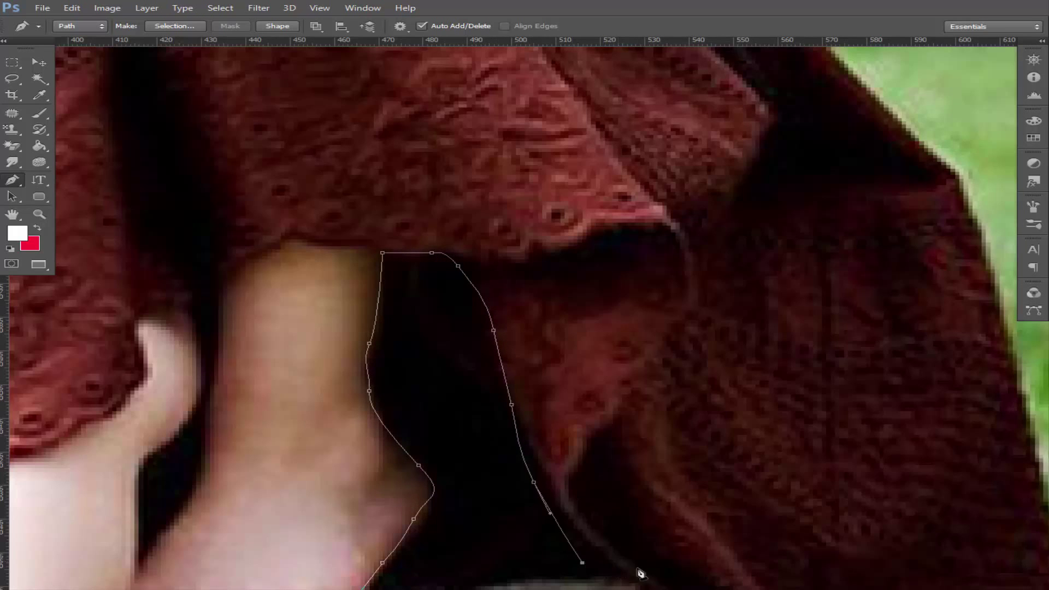
Add anchors along the top of the rock to its corner.
drag(641, 573, 235, 245)
click(255, 253)
click(318, 281)
click(347, 292)
Trace the rock's right edge and along the dark gap.
drag(389, 300, 397, 299)
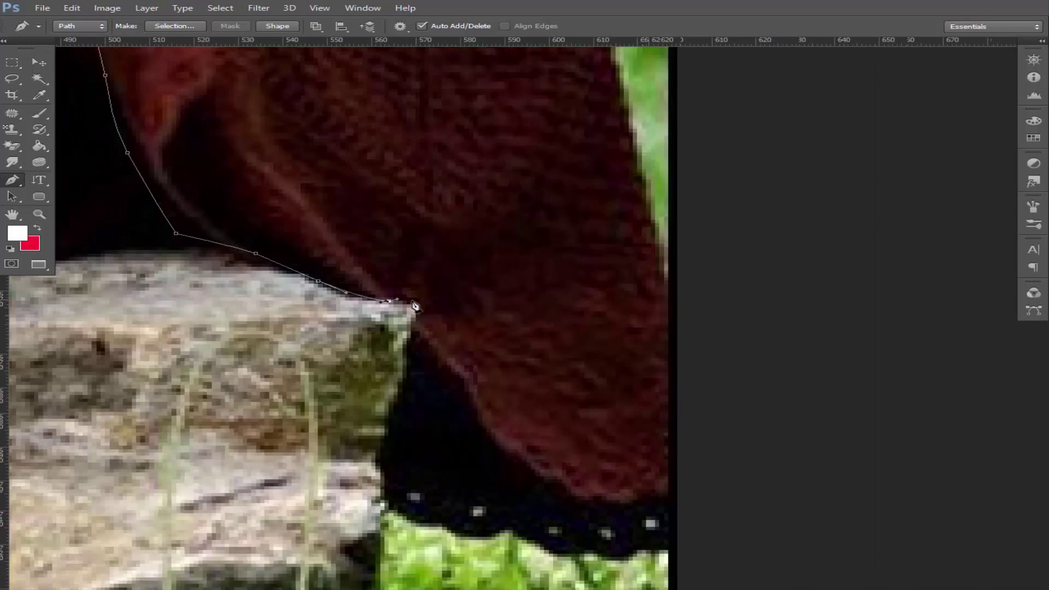
click(416, 300)
click(416, 342)
click(388, 432)
click(402, 474)
click(469, 496)
drag(545, 503, 550, 508)
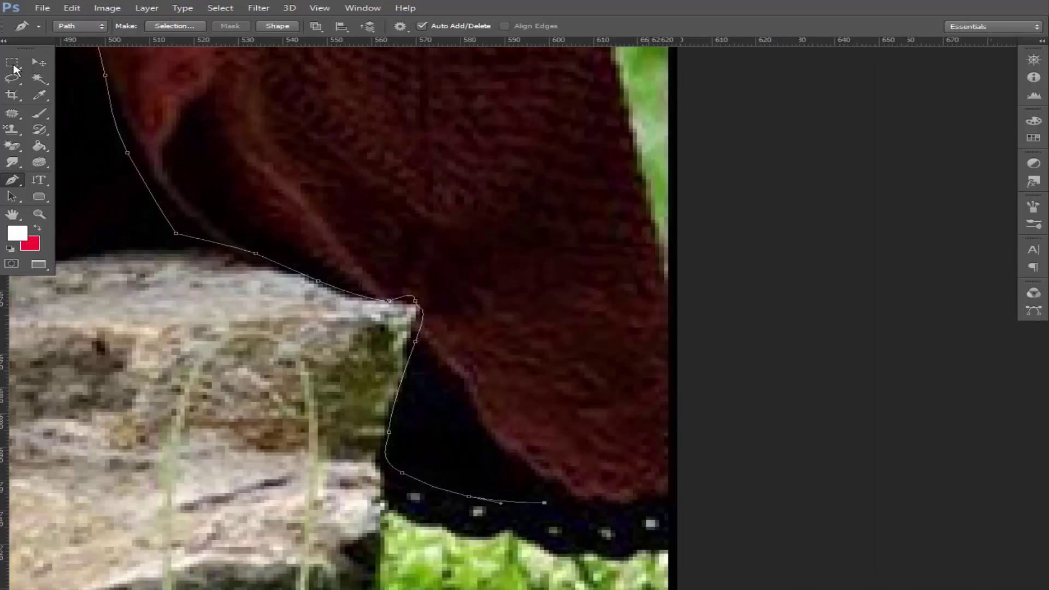
Undo the misplaced gap anchors and re-trace the gap bottom and lower dress edge.
key(ctrl+alt+z)
key(ctrl+alt+z)
key(ctrl+alt+z)
key(ctrl+alt+z)
click(397, 385)
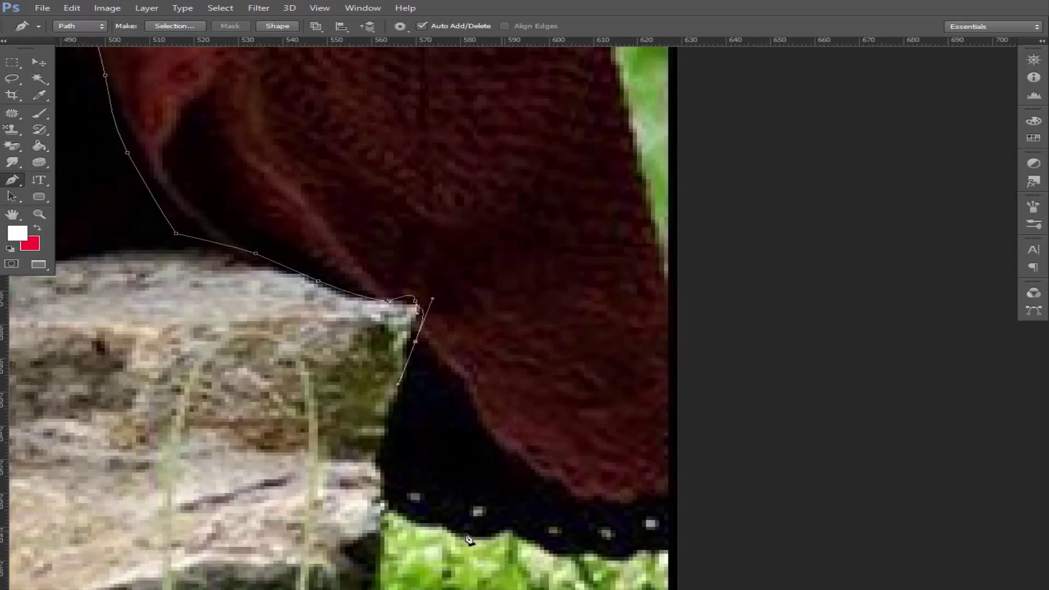
drag(464, 530, 589, 585)
click(523, 533)
click(593, 551)
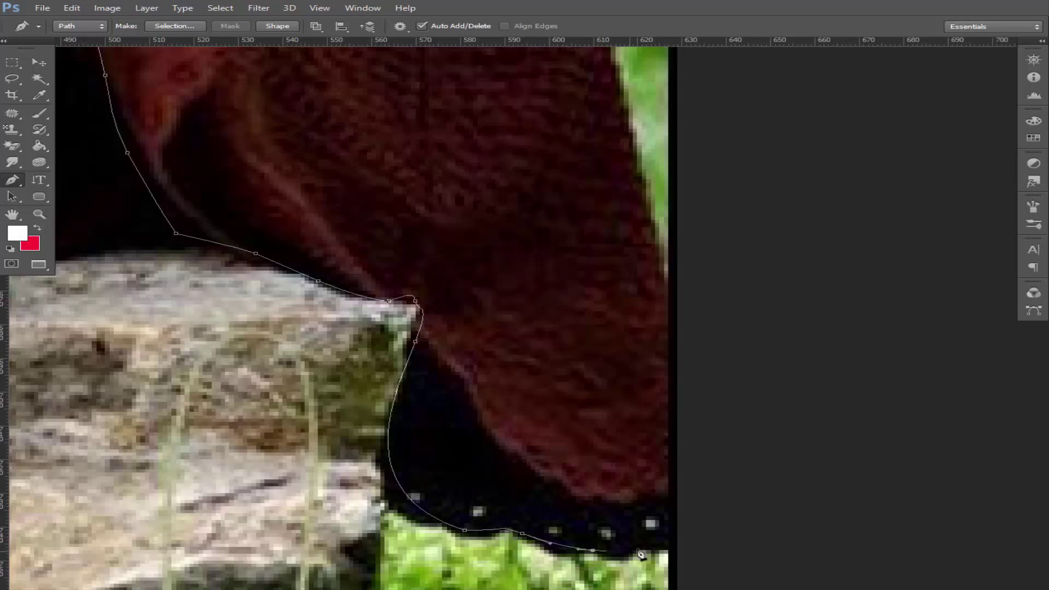
click(646, 546)
Place an anchor just inside the image's right edge and run a straight segment up that side.
click(676, 488)
key(ctrl+alt+z)
click(663, 486)
click(664, 282)
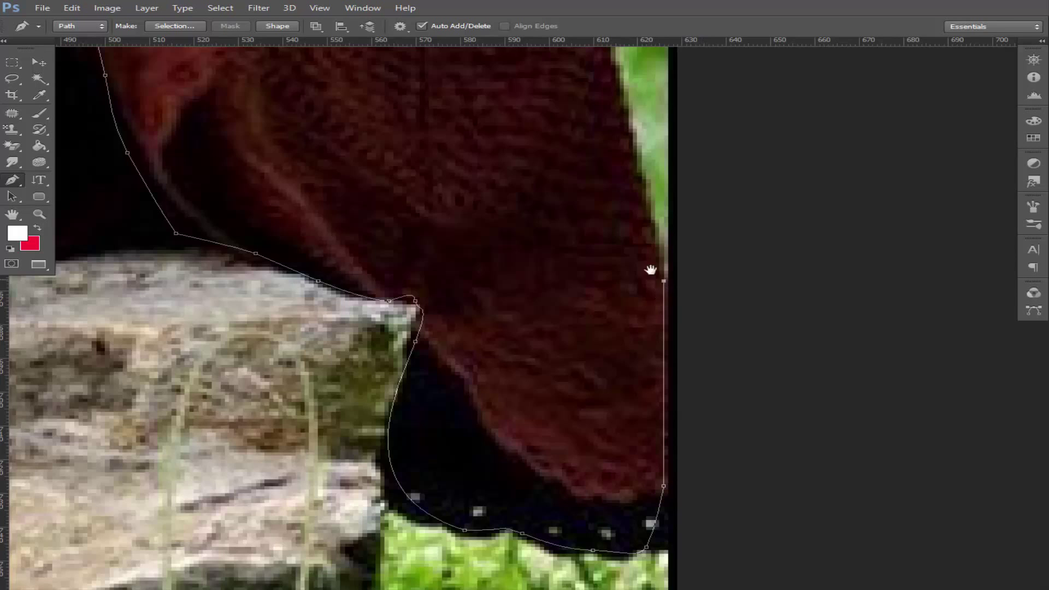
Trace the back of the dress upward toward the arm.
drag(650, 269, 479, 375)
click(439, 232)
drag(393, 103, 459, 368)
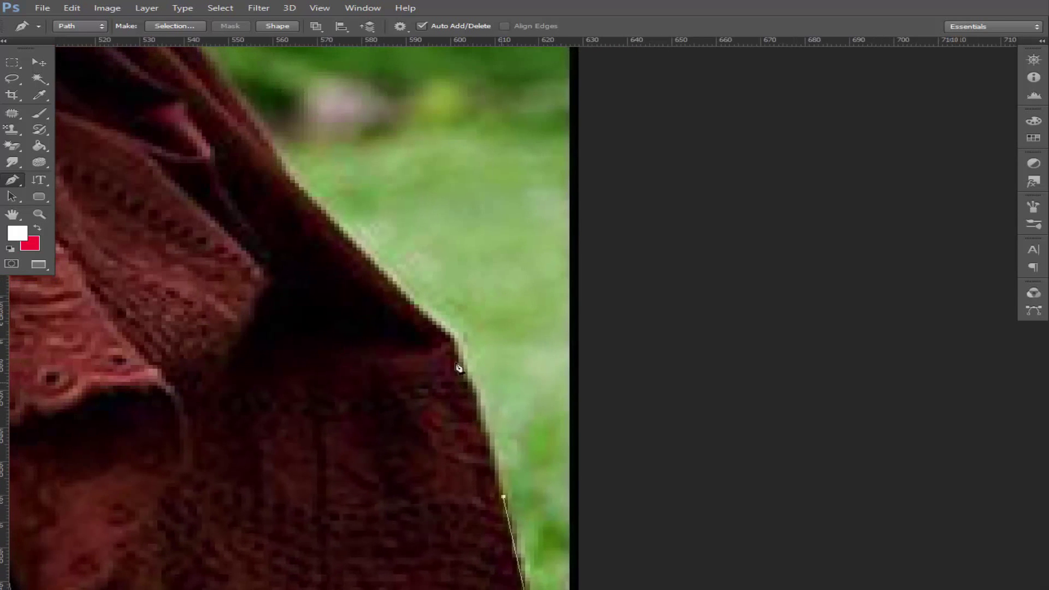
click(455, 342)
drag(241, 114, 411, 356)
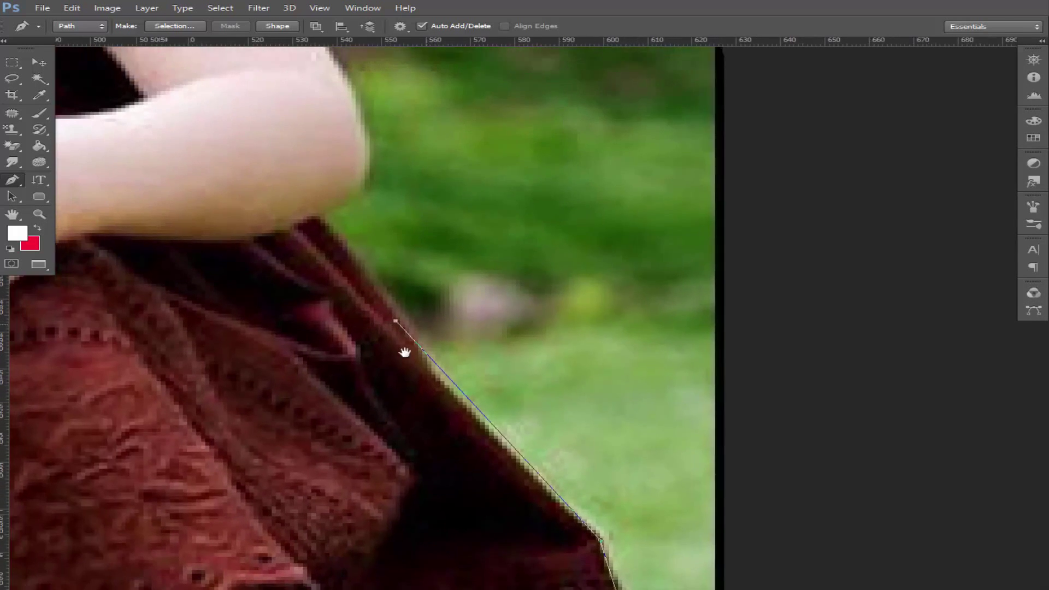
click(505, 465)
click(436, 381)
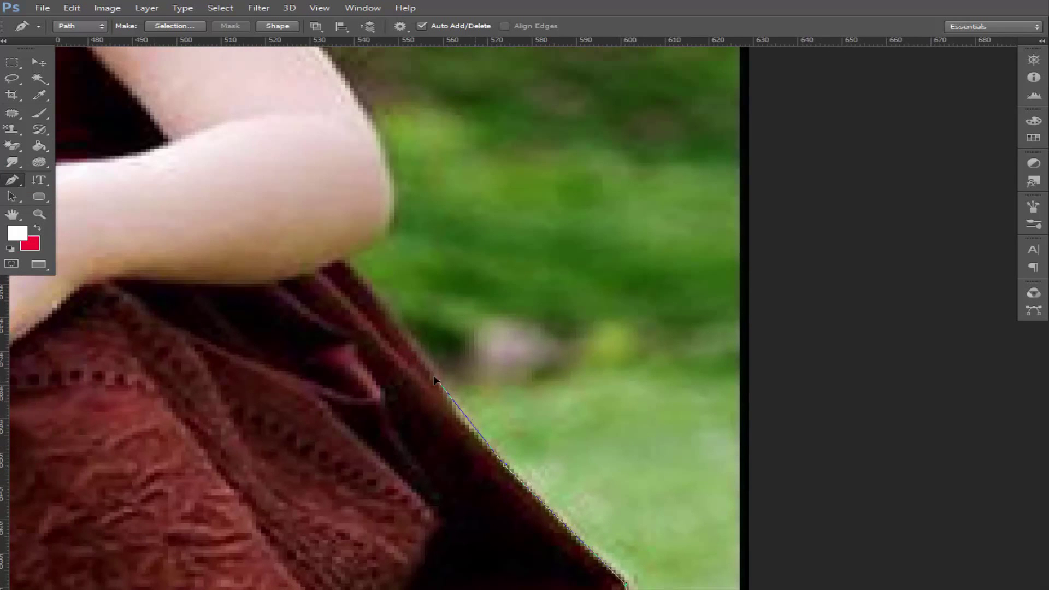
Curve the path around the elbow, up the arm and from the shoulder into the hair.
click(344, 268)
mouse_move(360, 119)
mouse_down()
mouse_move(415, 403)
mouse_move(318, 264)
mouse_up()
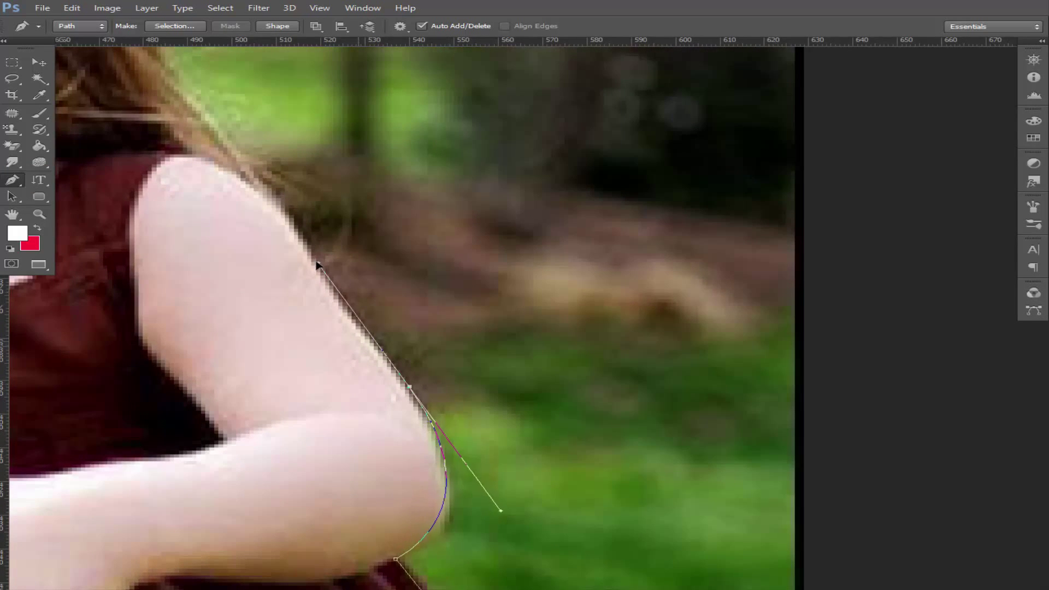
click(241, 169)
drag(241, 169, 476, 485)
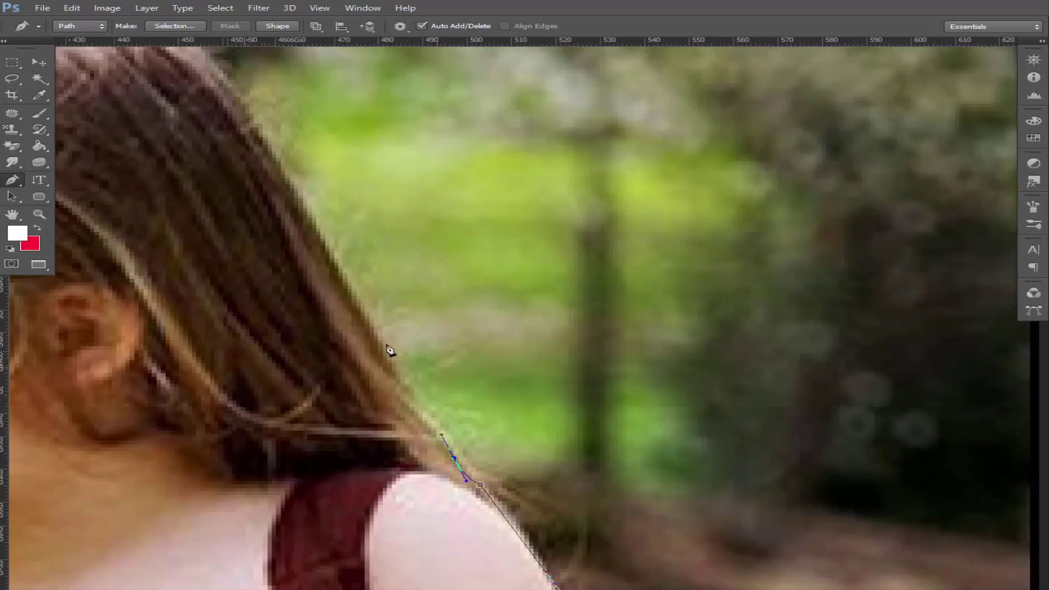
drag(382, 329, 361, 283)
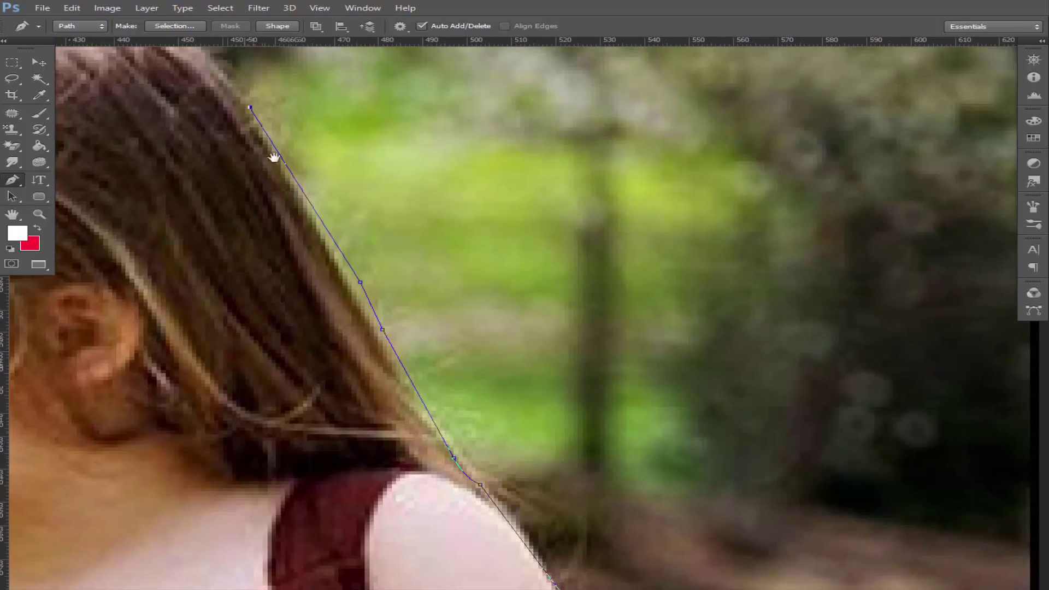
Arc the path over the back and top of the head and join it to the anchor by the forehead.
mouse_move(263, 191)
mouse_down()
mouse_move(574, 417)
mouse_move(443, 392)
mouse_move(469, 399)
mouse_move(782, 310)
mouse_up()
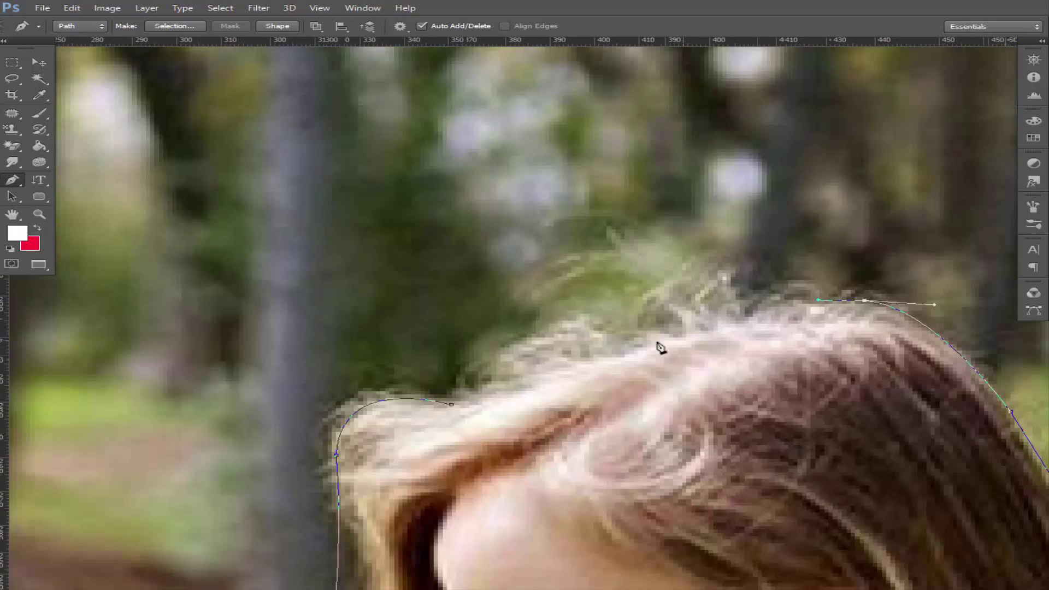
drag(660, 341, 598, 365)
click(451, 404)
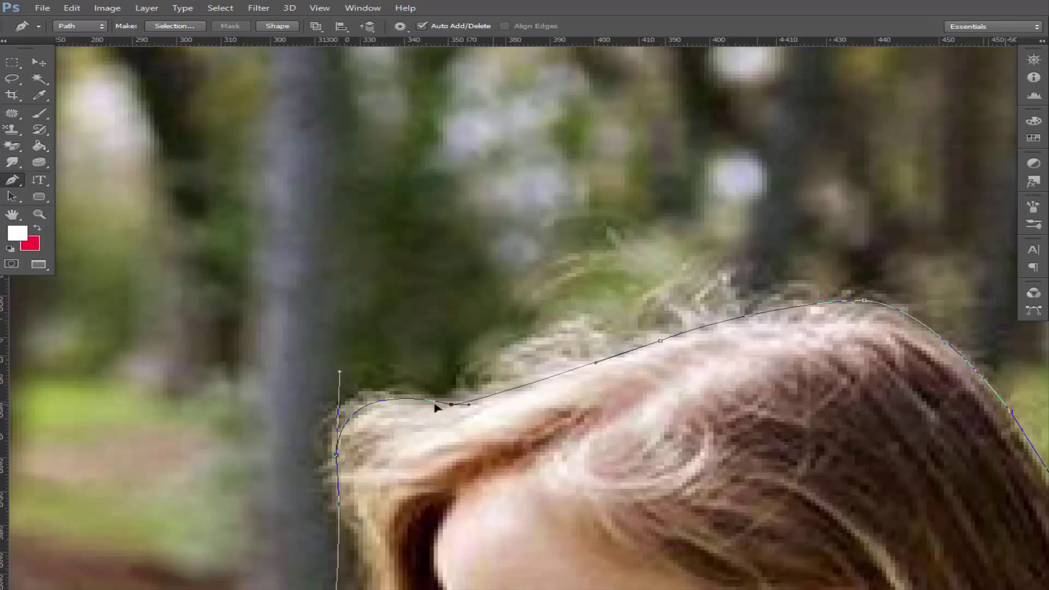
drag(585, 461, 519, 254)
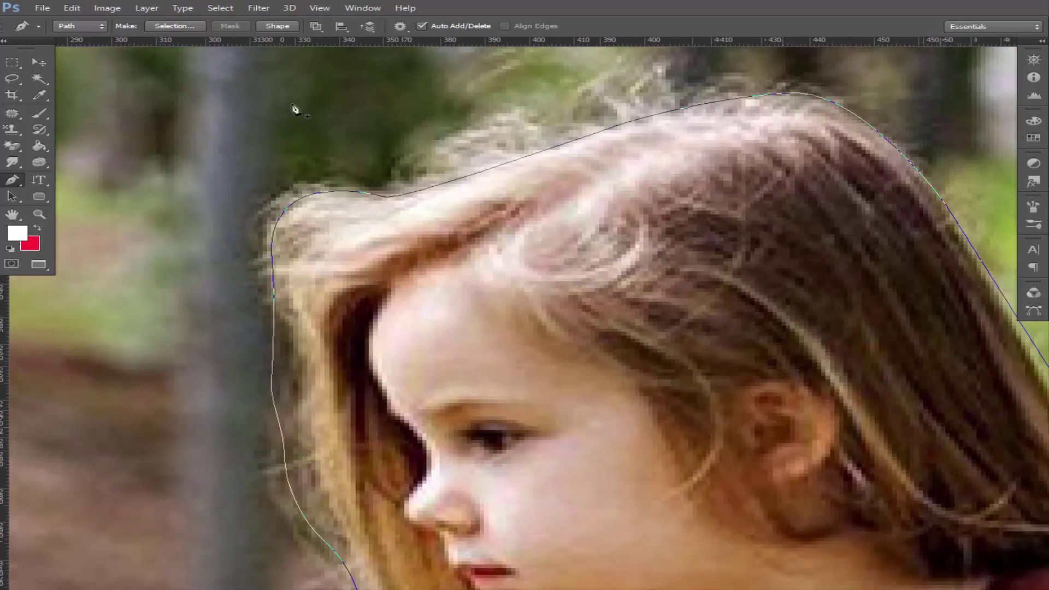
Switch to the Convert Point Tool and pull curve handles on the anchors beside the face.
right_click(16, 183)
click(76, 228)
mouse_move(250, 469)
mouse_down()
mouse_move(218, 263)
mouse_move(262, 314)
mouse_up()
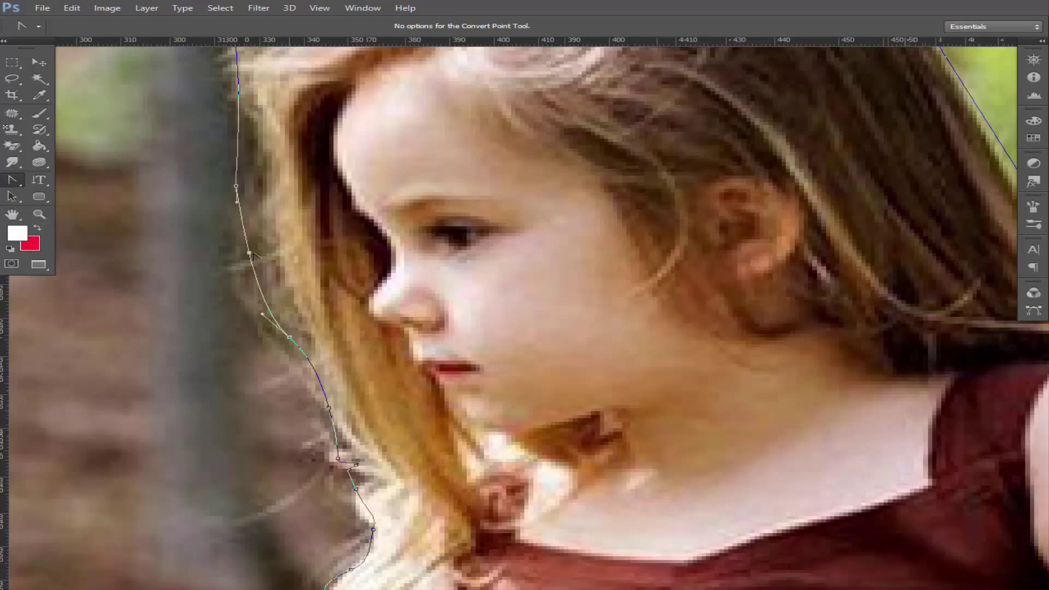
drag(253, 256, 254, 261)
drag(237, 186, 239, 193)
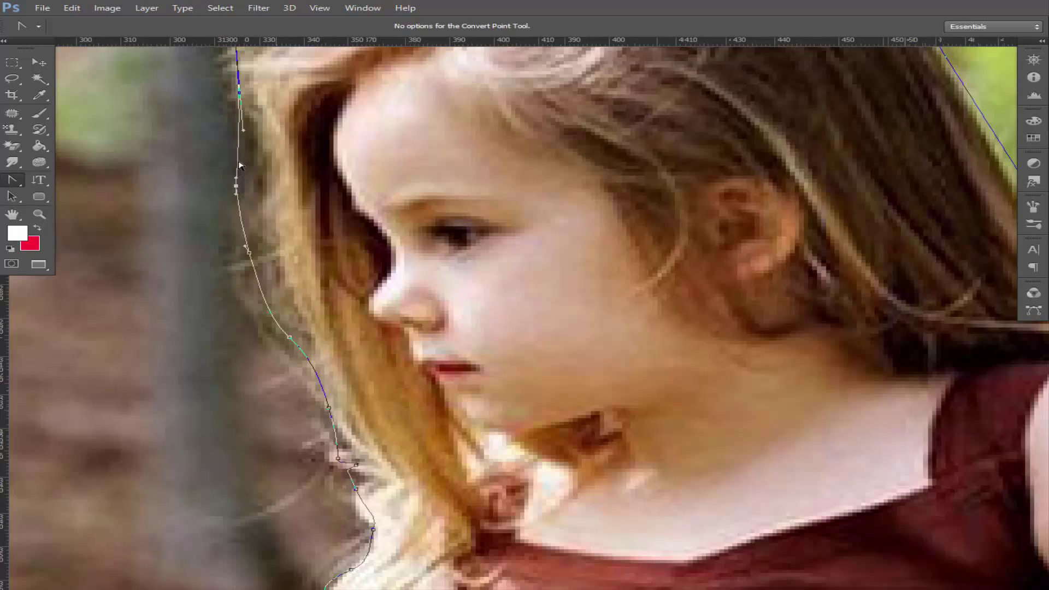
click(244, 194)
Bend the remaining hair-edge segments so the curves follow the hair beside the face.
mouse_move(240, 160)
mouse_down()
mouse_move(250, 161)
mouse_move(235, 190)
mouse_up()
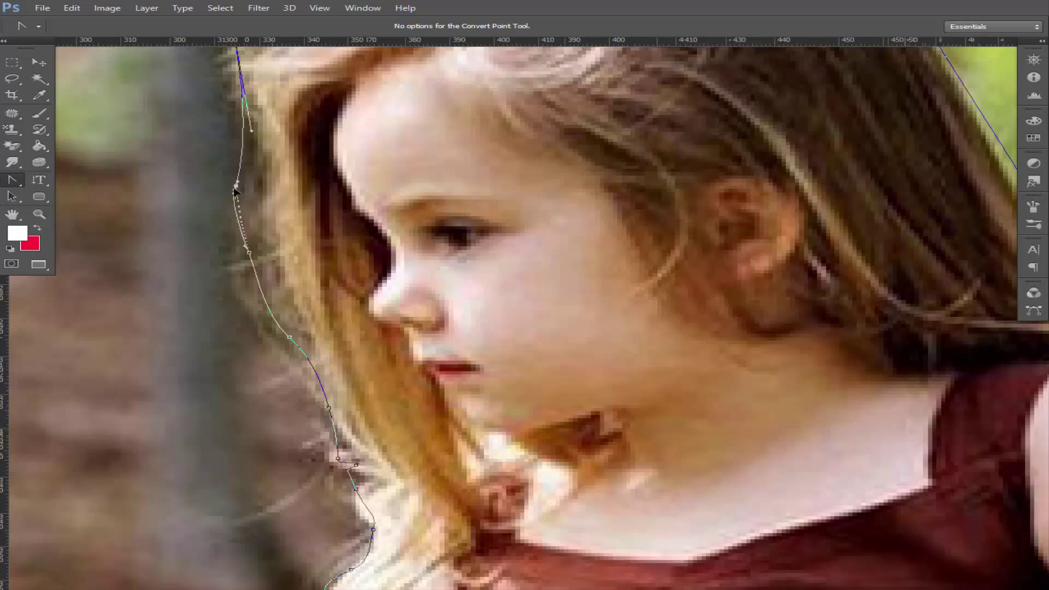
mouse_move(249, 252)
mouse_down()
mouse_move(257, 259)
mouse_move(257, 244)
mouse_up()
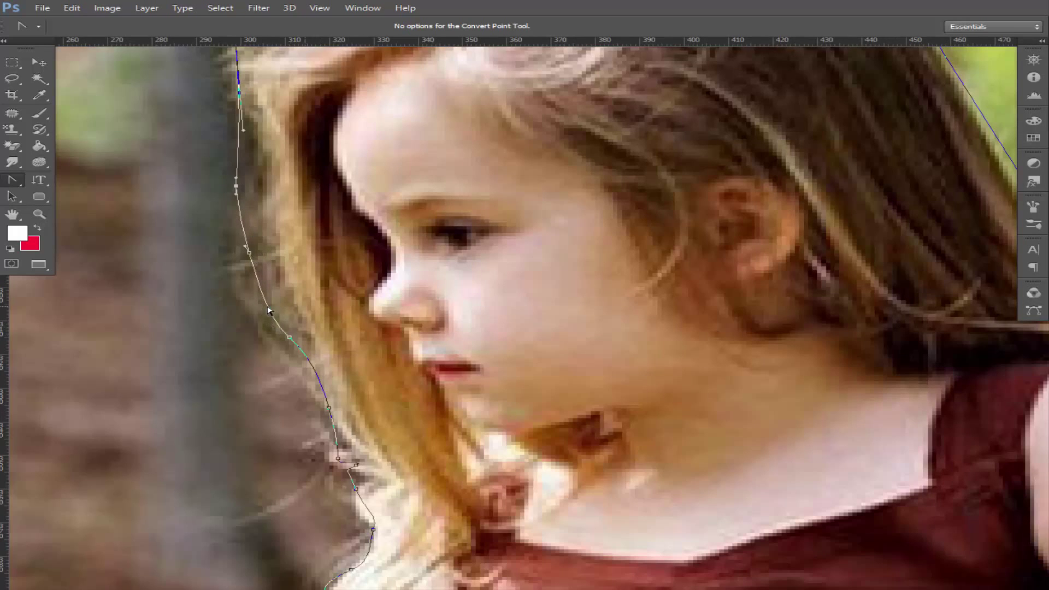
drag(268, 310, 276, 309)
drag(240, 206, 245, 207)
drag(239, 156, 246, 155)
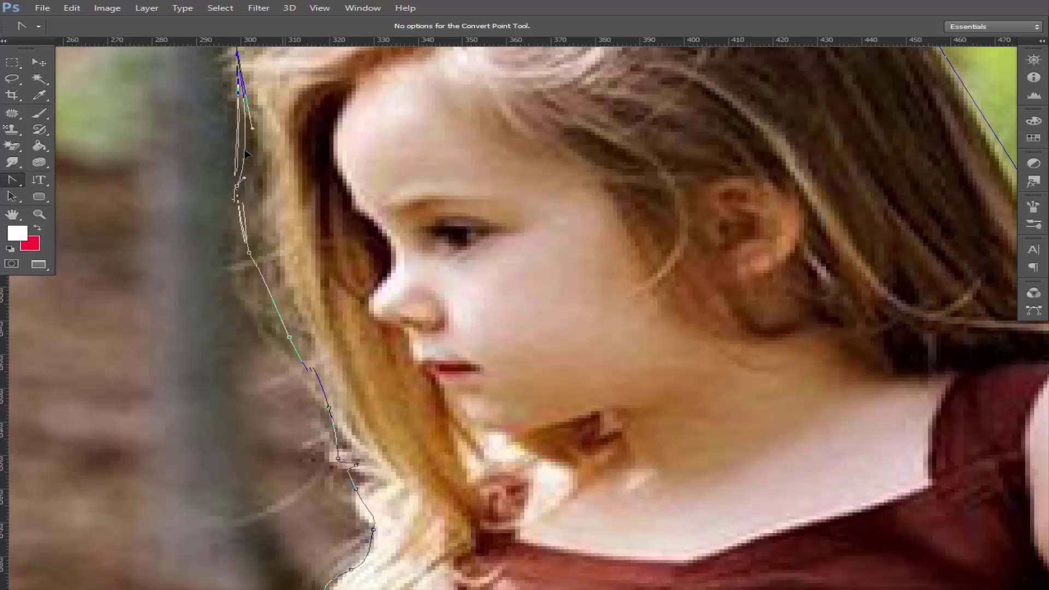
drag(236, 200, 247, 197)
Bend the path segments beside the girl's arm, undoing the last curve reshaping.
scroll(247, 205, down, 5)
scroll(295, 267, down, 5)
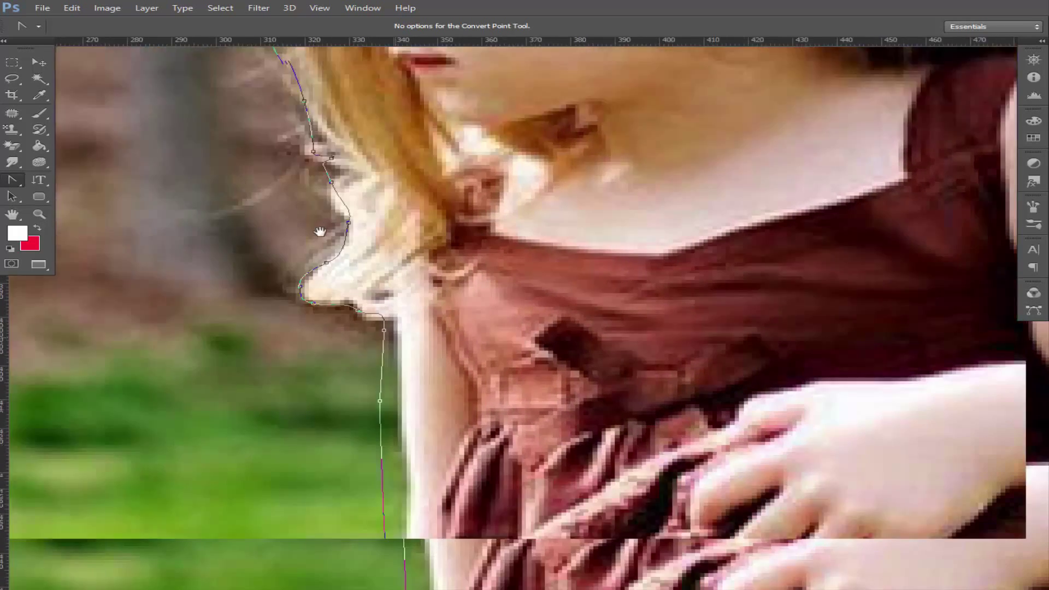
scroll(336, 331, down, 2)
drag(347, 340, 374, 345)
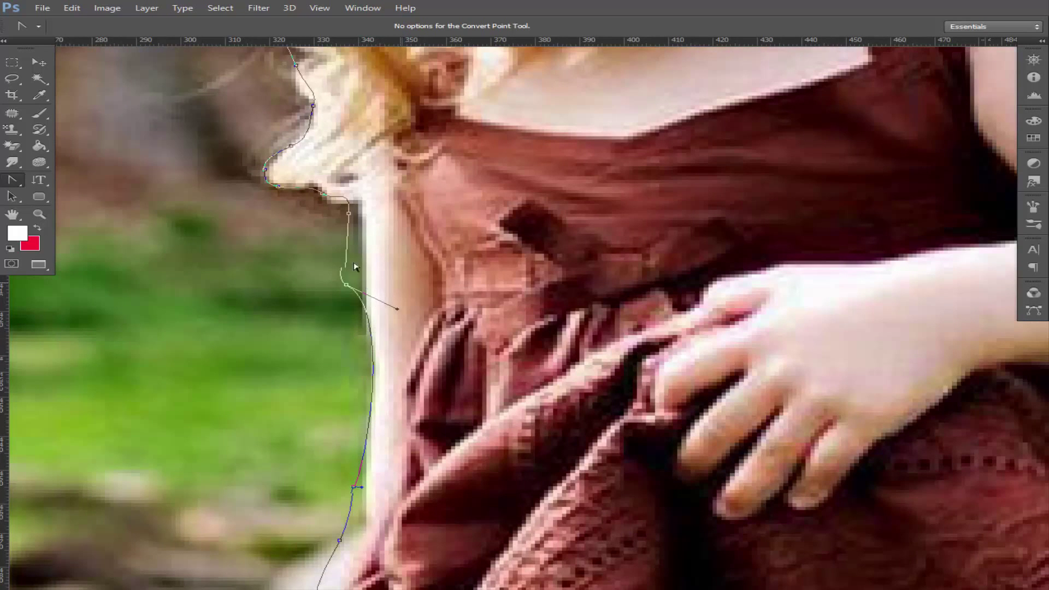
mouse_move(345, 253)
mouse_down()
mouse_move(361, 251)
mouse_move(352, 290)
mouse_up()
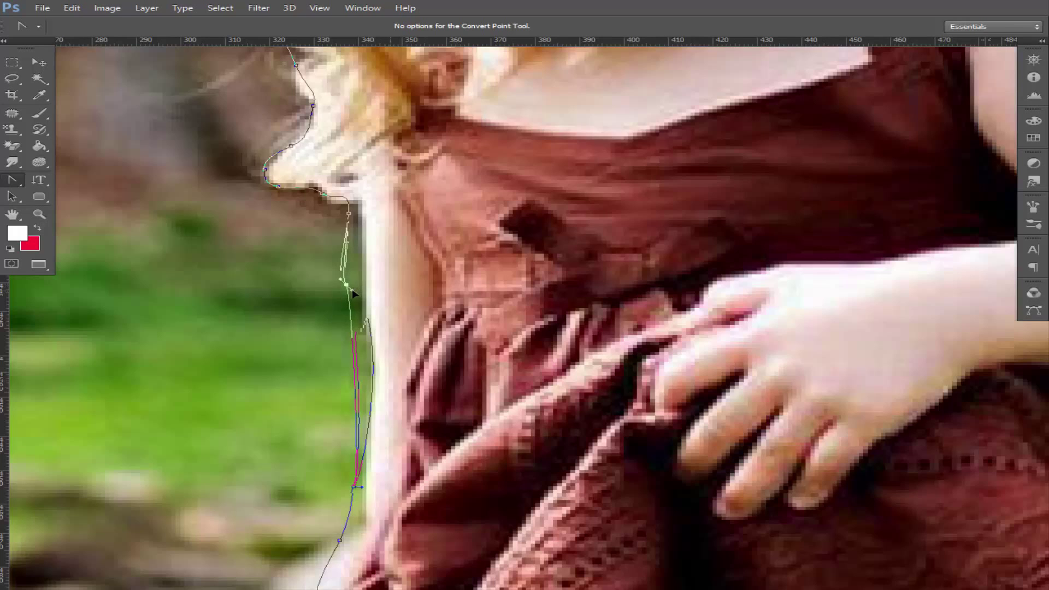
drag(295, 249, 382, 294)
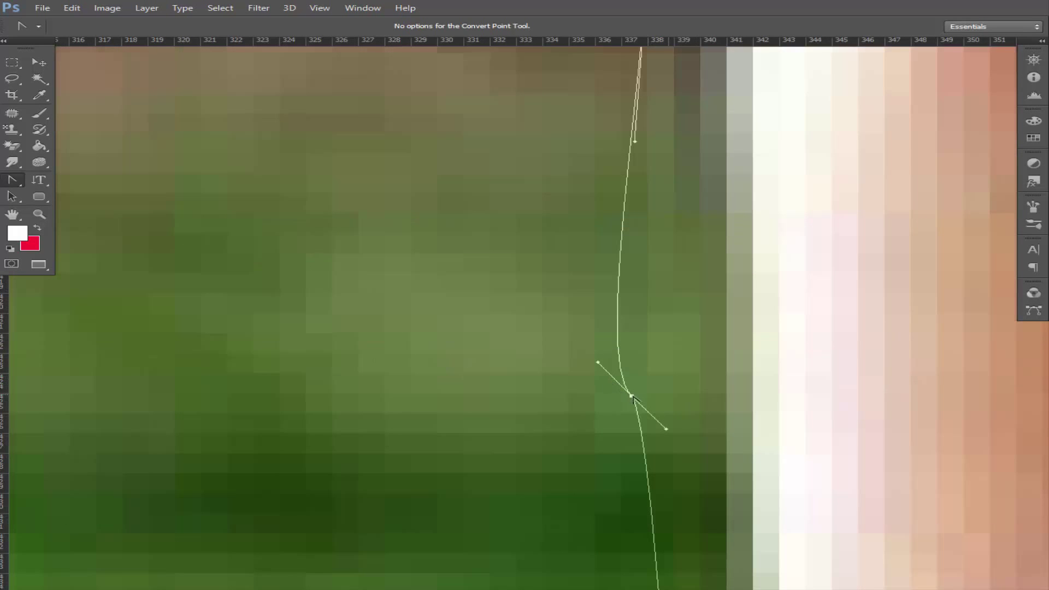
drag(632, 399, 644, 414)
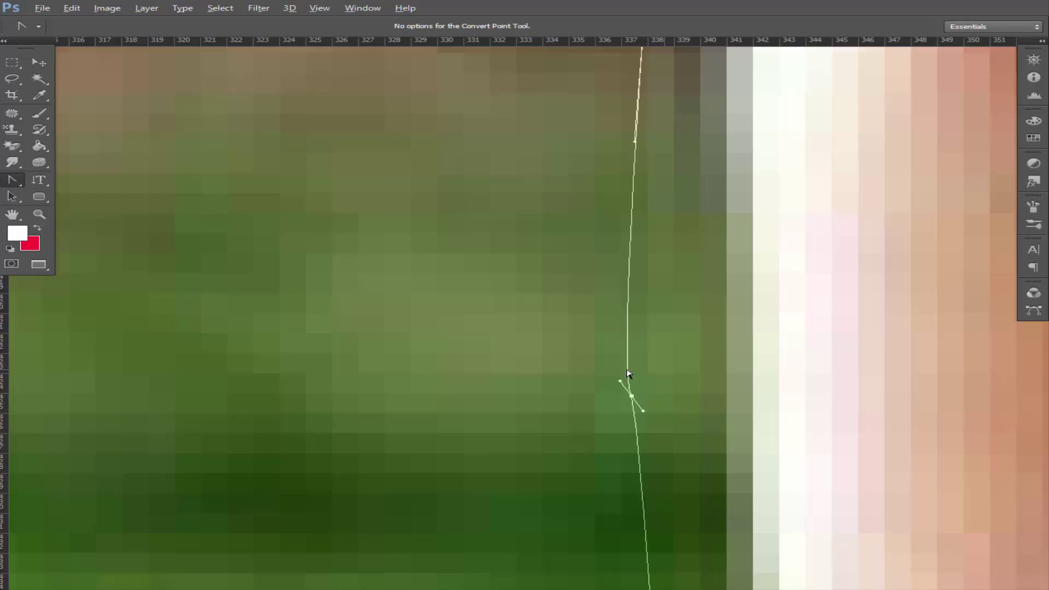
drag(627, 373, 719, 379)
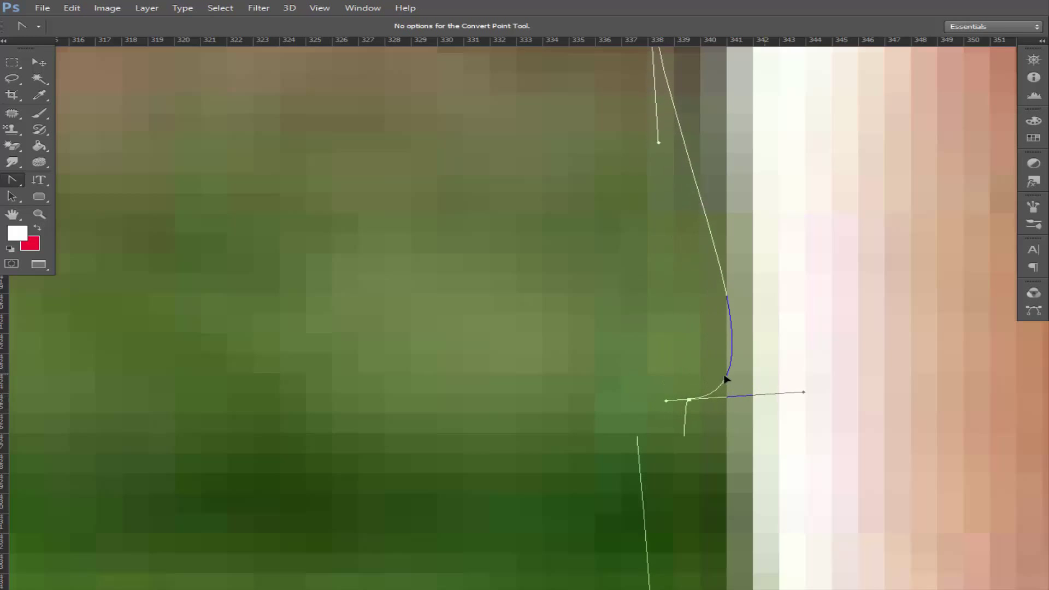
key(ctrl+z)
Turn the upper smooth anchor into a sharp corner and nudge the path right to the arm edge.
key(ctrl+0)
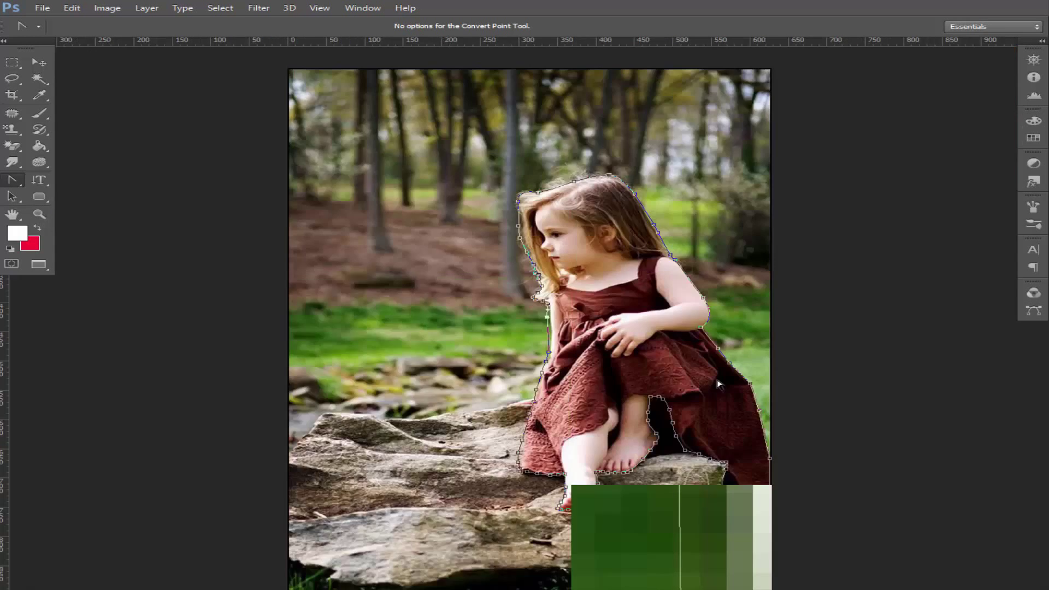
scroll(551, 352, up, 3)
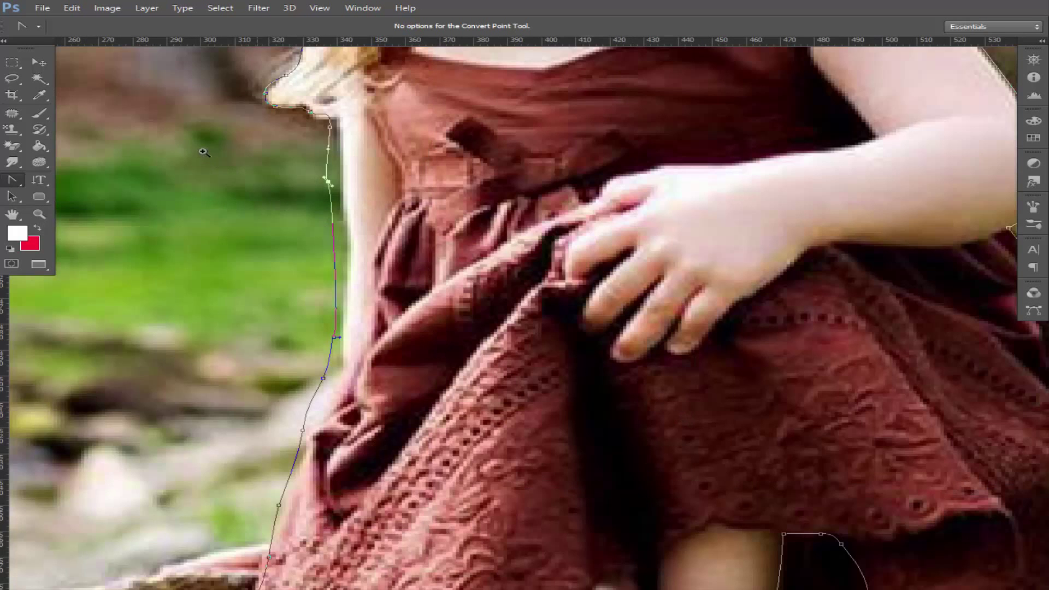
scroll(524, 402, up, 3)
drag(449, 93, 450, 232)
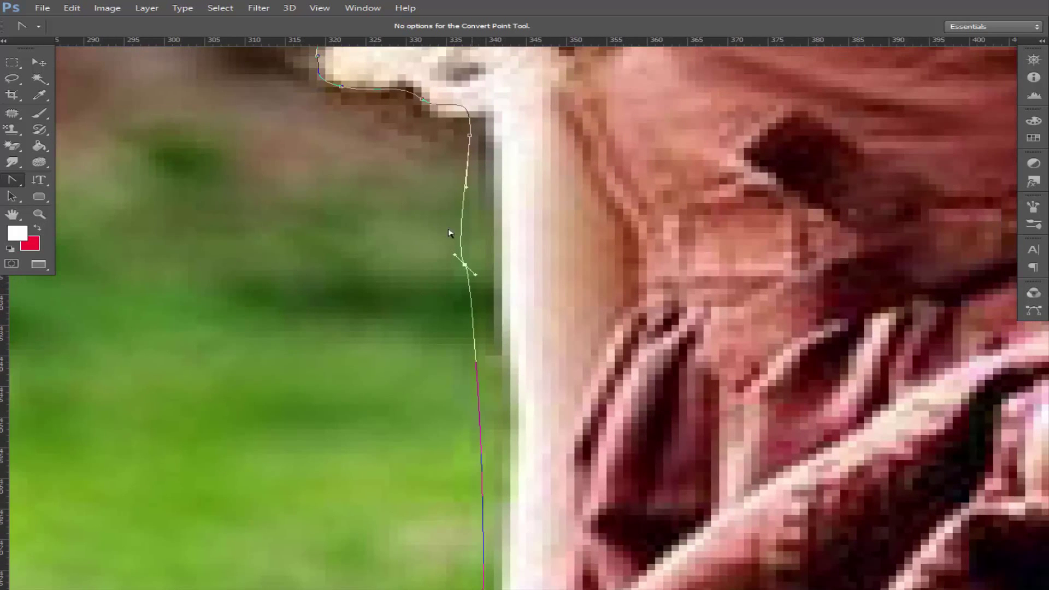
right_click(13, 180)
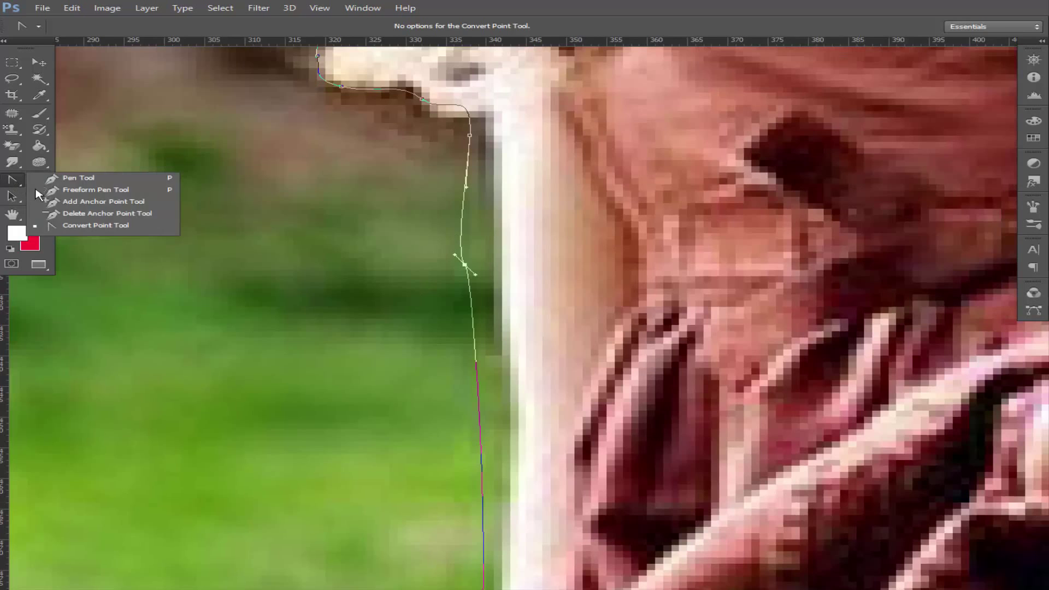
click(99, 226)
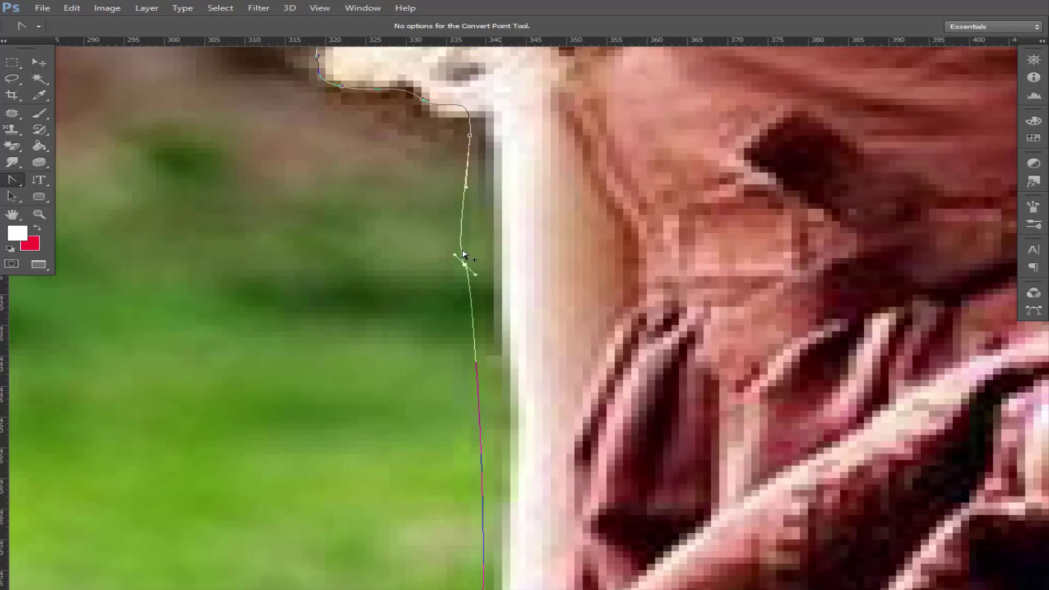
click(465, 264)
drag(465, 257, 504, 257)
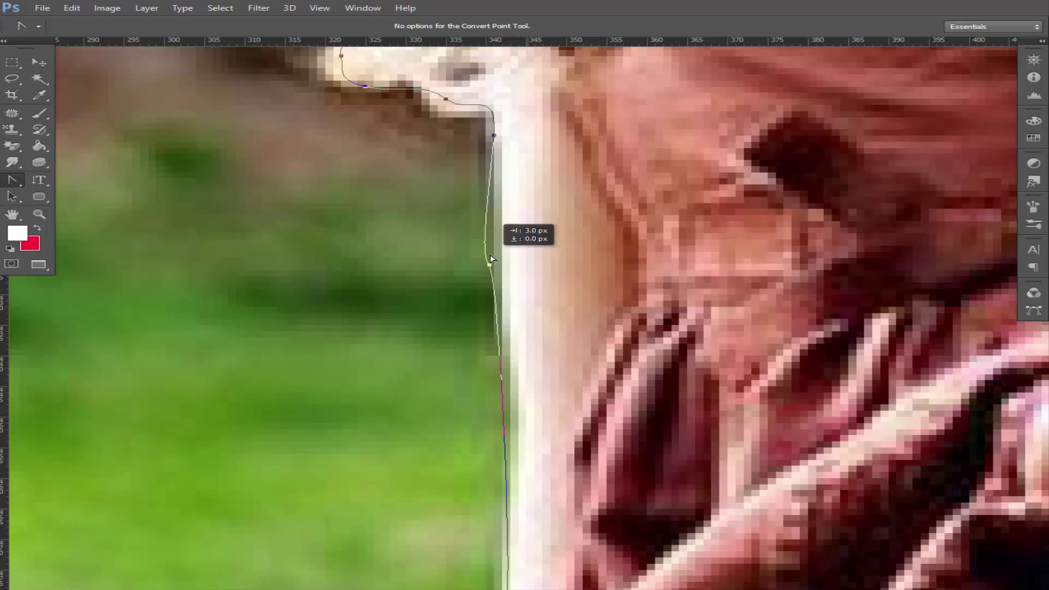
Shift the lower path right onto the dress edge and straighten the segment above.
drag(506, 496, 508, 278)
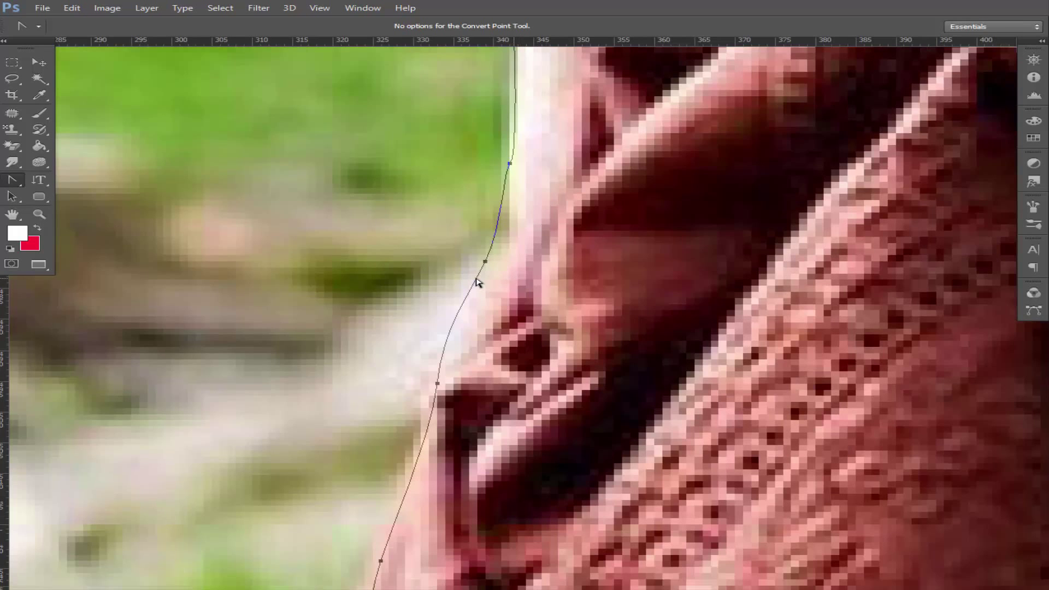
click(477, 282)
drag(476, 281, 484, 277)
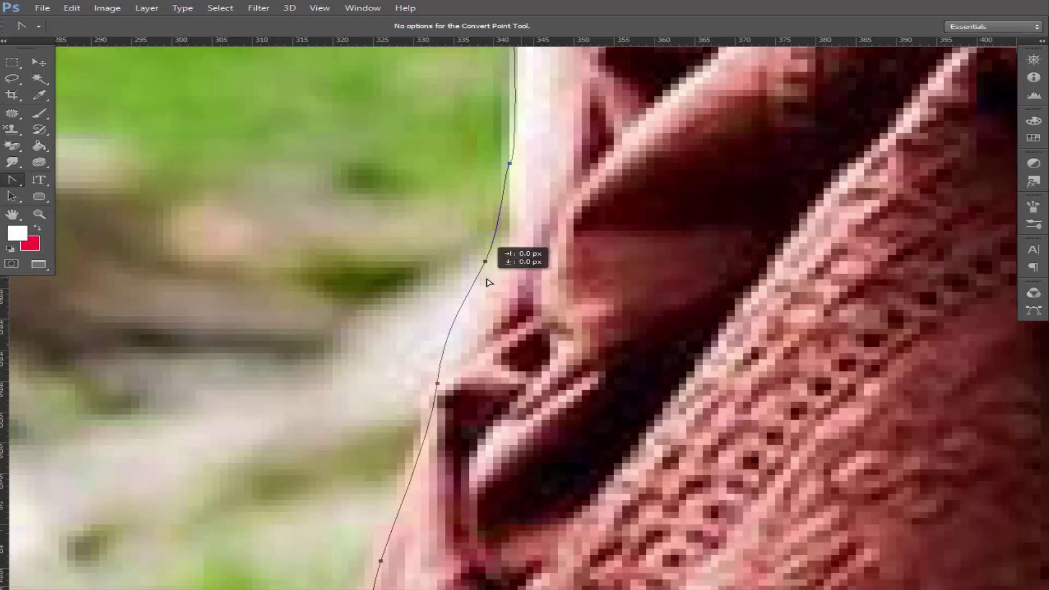
scroll(513, 292, up, 5)
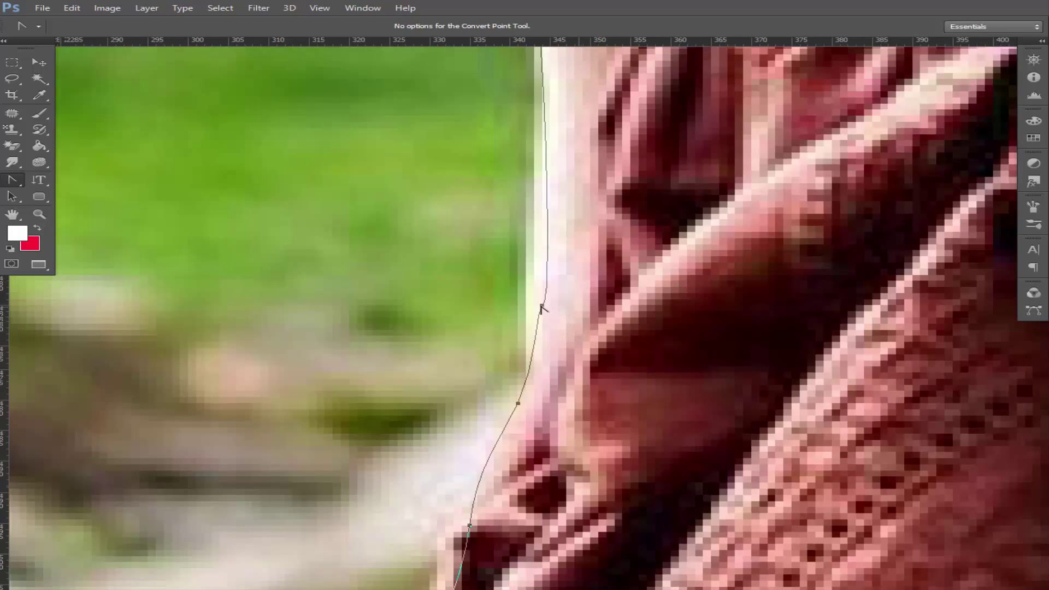
drag(540, 306, 541, 317)
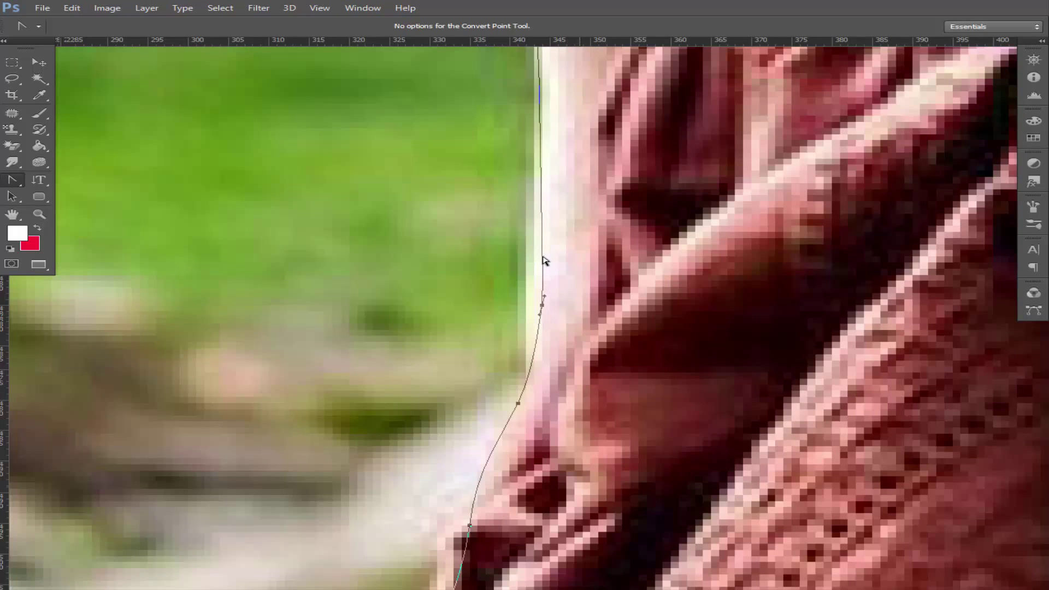
drag(545, 260, 535, 261)
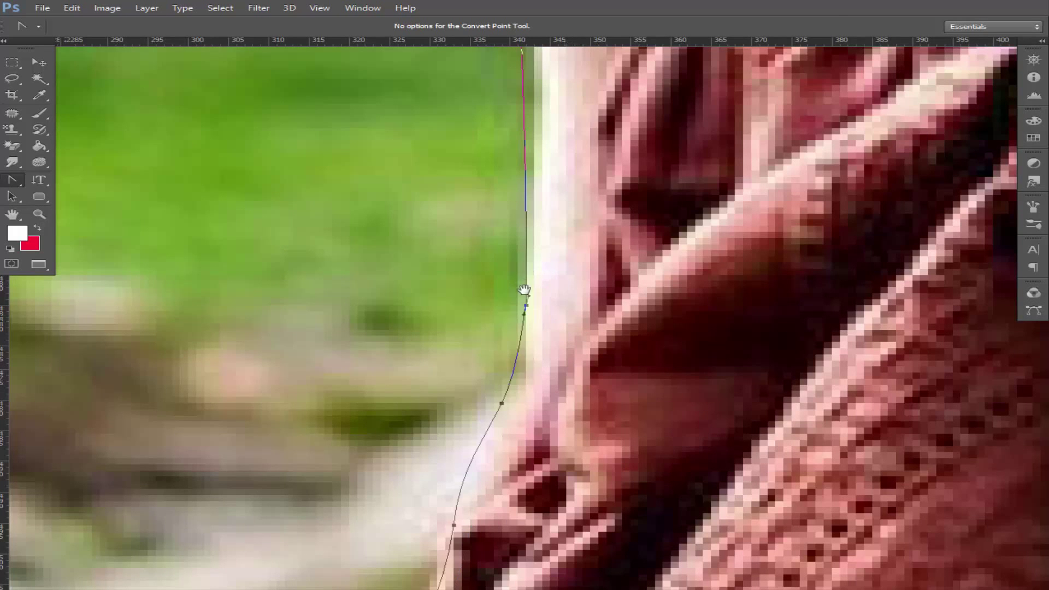
Shift the path segments right along the arm and bow them along the clothing edge.
scroll(530, 261, up, 3)
scroll(516, 261, up, 2)
scroll(506, 262, up, 2)
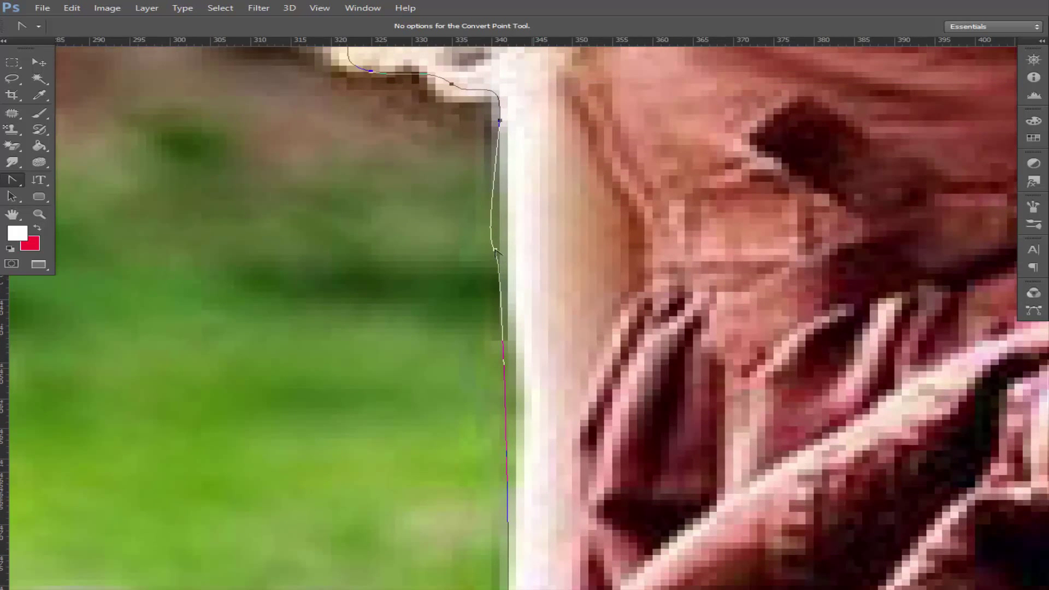
mouse_move(496, 234)
mouse_down()
mouse_move(505, 234)
mouse_move(492, 239)
mouse_up()
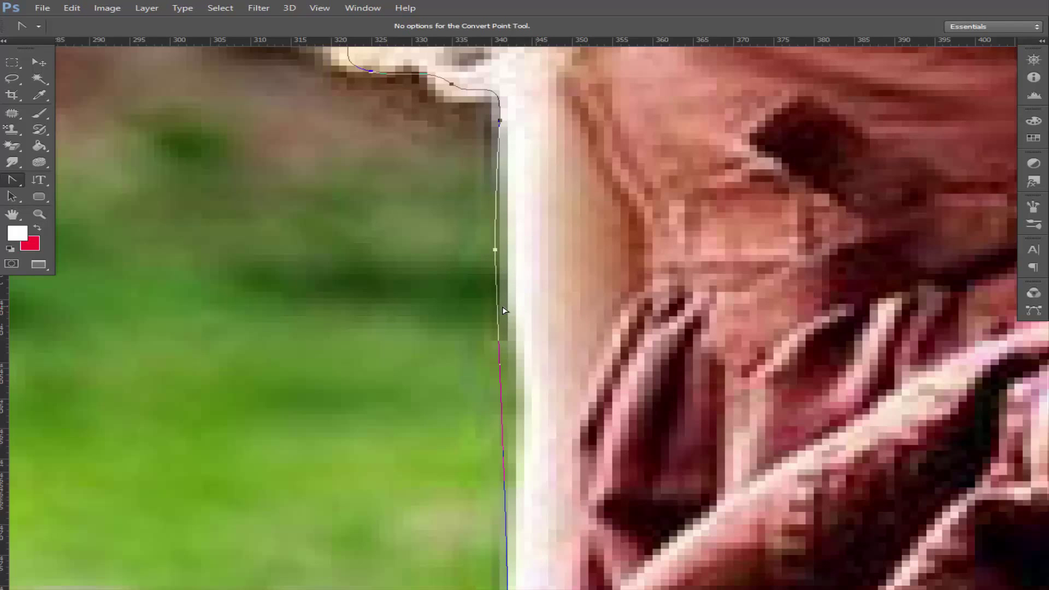
drag(502, 310, 514, 313)
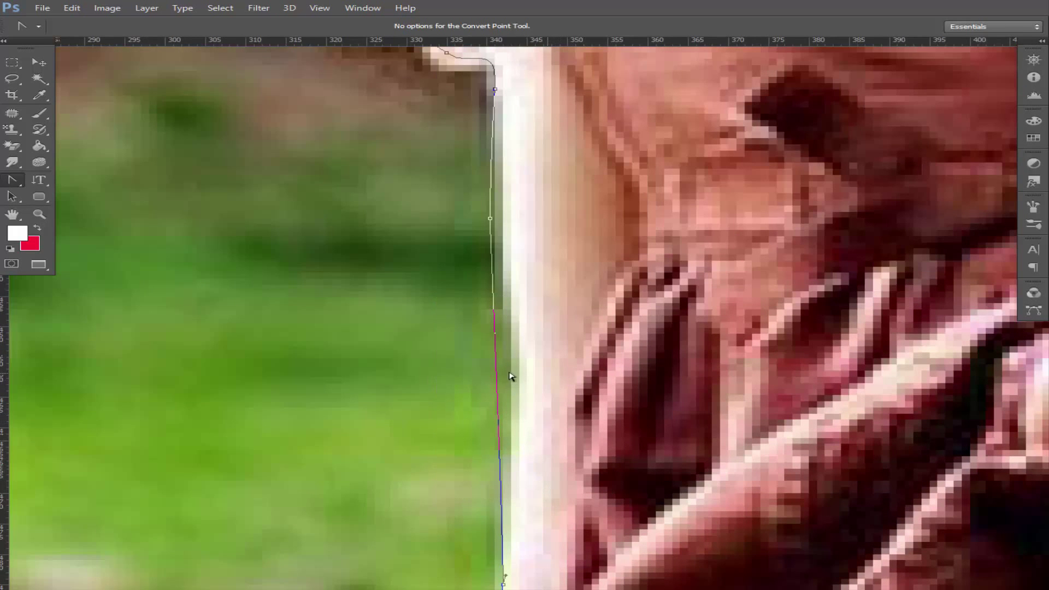
drag(497, 375, 511, 375)
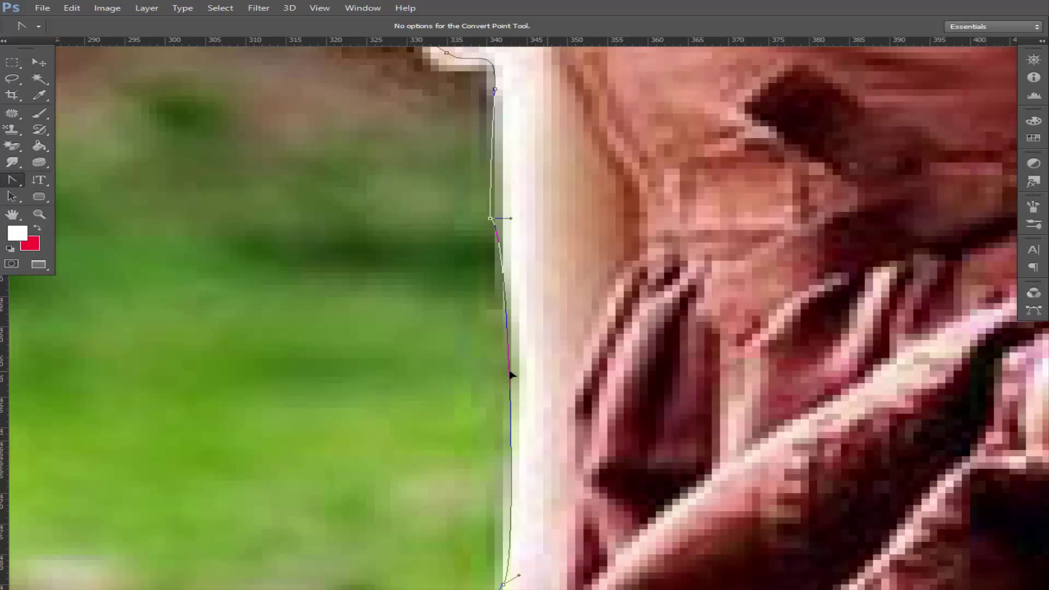
mouse_move(482, 465)
mouse_down()
mouse_move(525, 277)
mouse_move(530, 288)
mouse_up()
Curve the segments left onto the pink clothing edge and make the bottom-corner anchor smooth.
drag(567, 204, 539, 204)
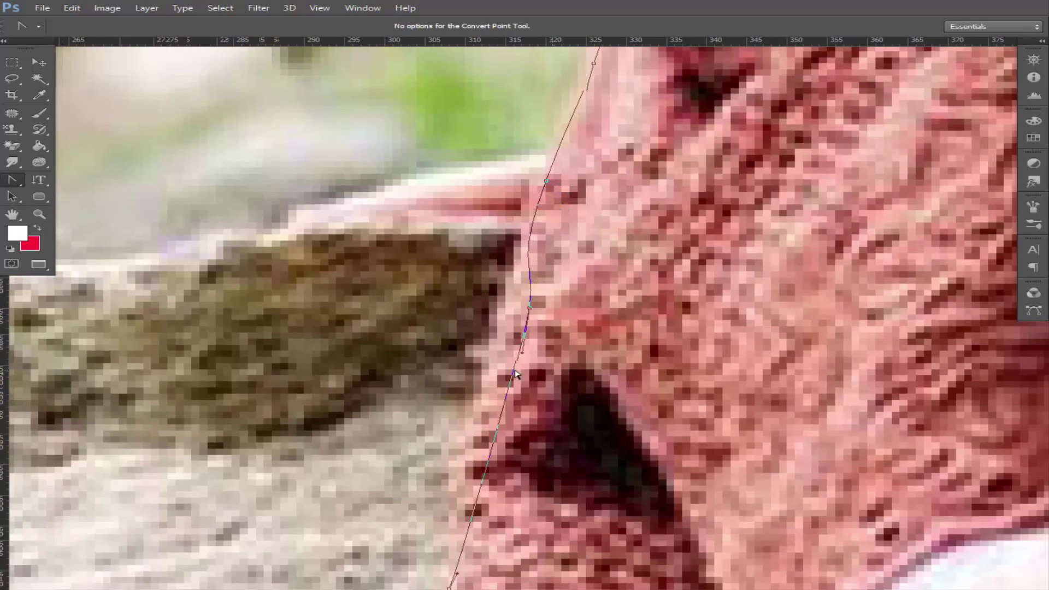
drag(515, 370, 482, 371)
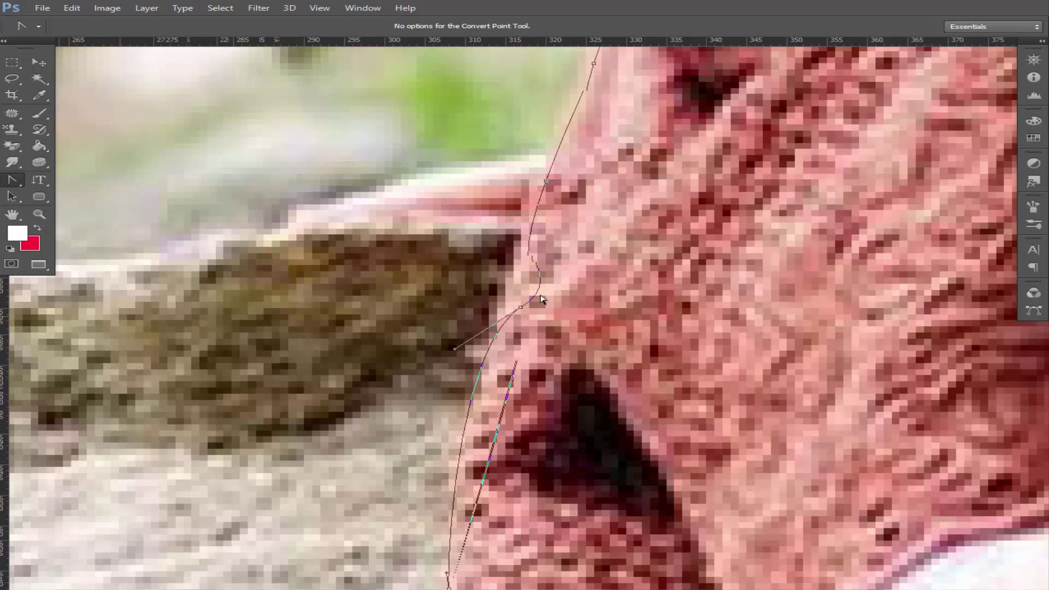
drag(539, 287, 513, 285)
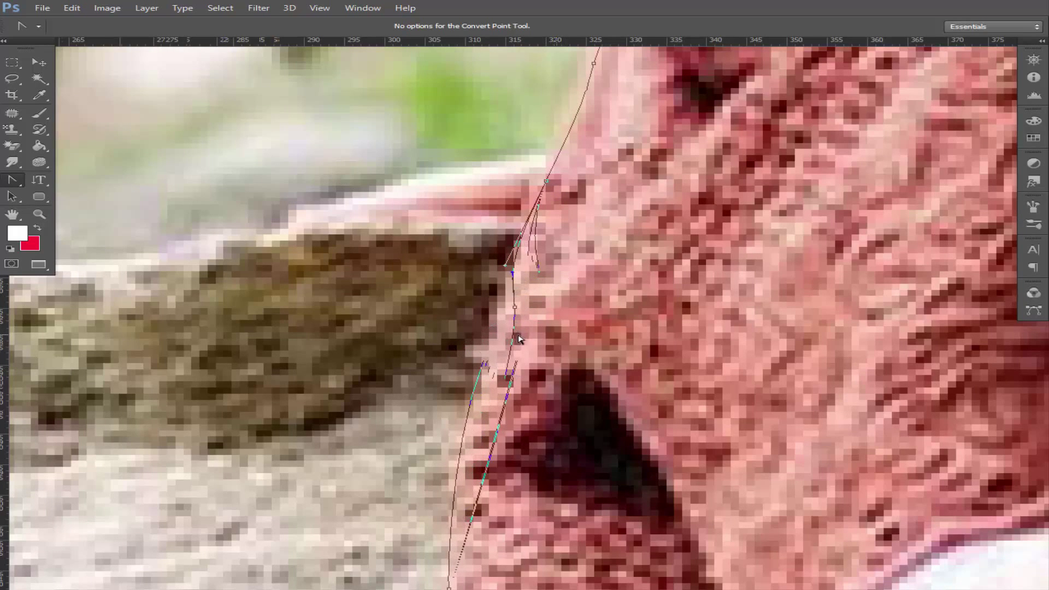
mouse_move(519, 339)
mouse_down()
mouse_move(436, 286)
mouse_move(420, 400)
mouse_move(348, 257)
mouse_up()
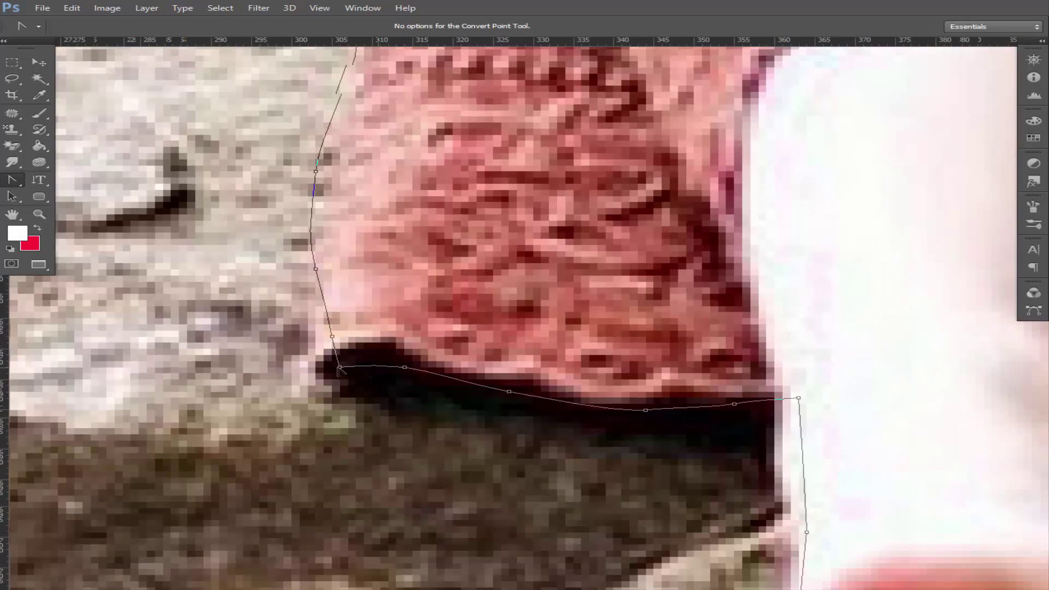
click(339, 368)
mouse_move(331, 334)
mouse_down()
mouse_move(311, 329)
mouse_move(327, 362)
mouse_up()
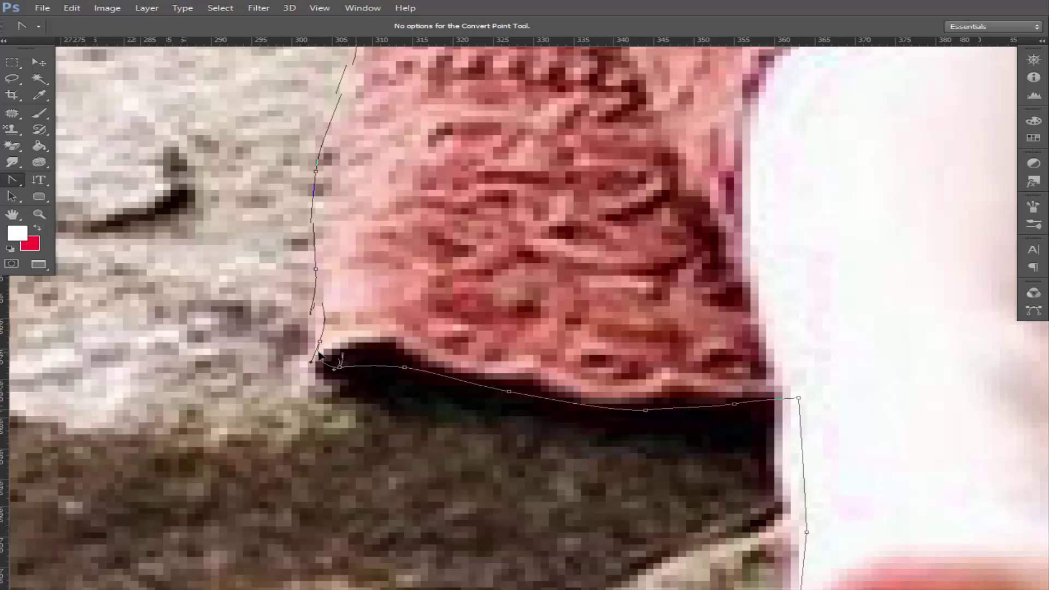
mouse_move(788, 428)
mouse_down()
mouse_move(445, 291)
mouse_move(458, 284)
mouse_move(437, 304)
mouse_up()
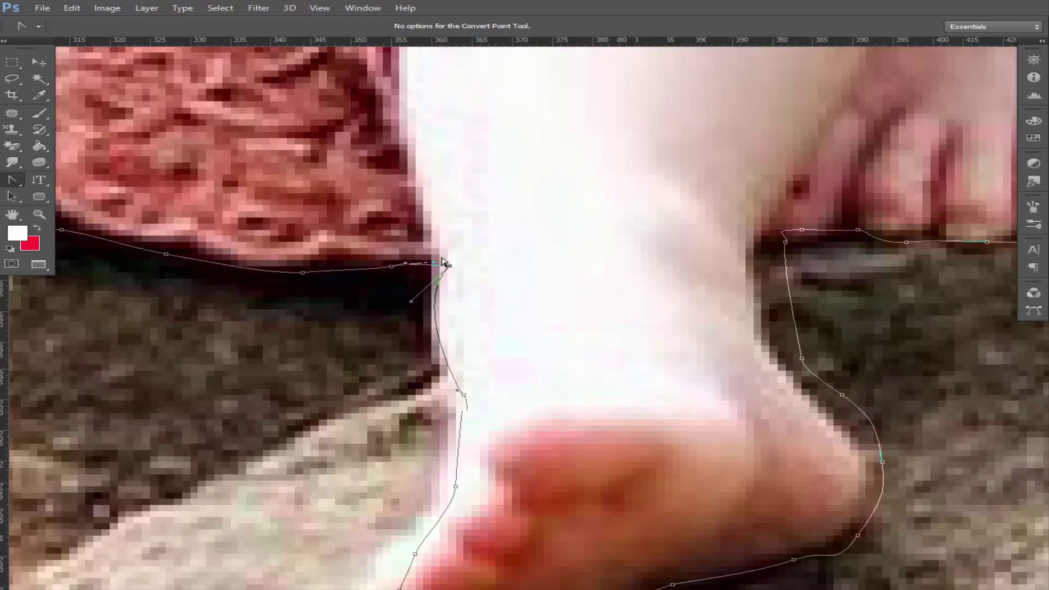
Rework the hem-corner anchor's handles along the hem, undoing its sharp-corner conversion.
mouse_move(433, 268)
mouse_down()
mouse_move(419, 268)
mouse_move(466, 300)
mouse_up()
scroll(522, 357, down, 3)
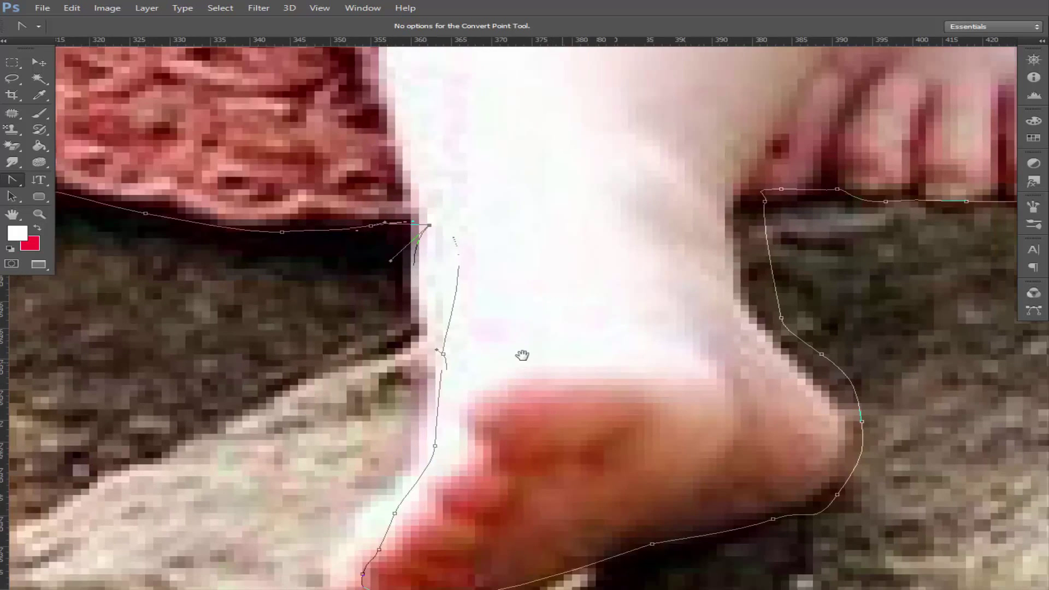
scroll(633, 447, up, 4)
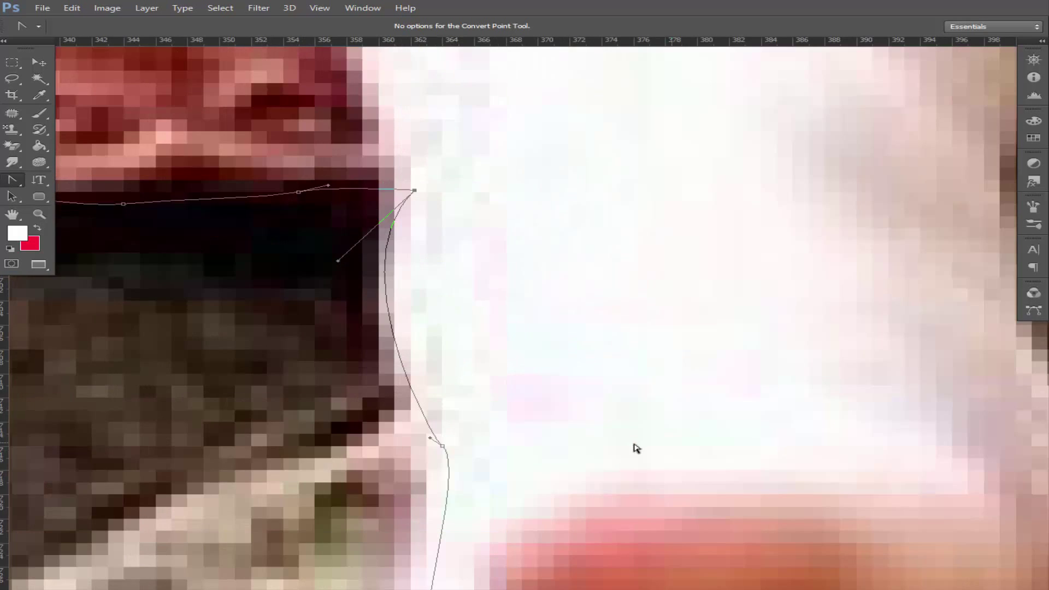
click(415, 190)
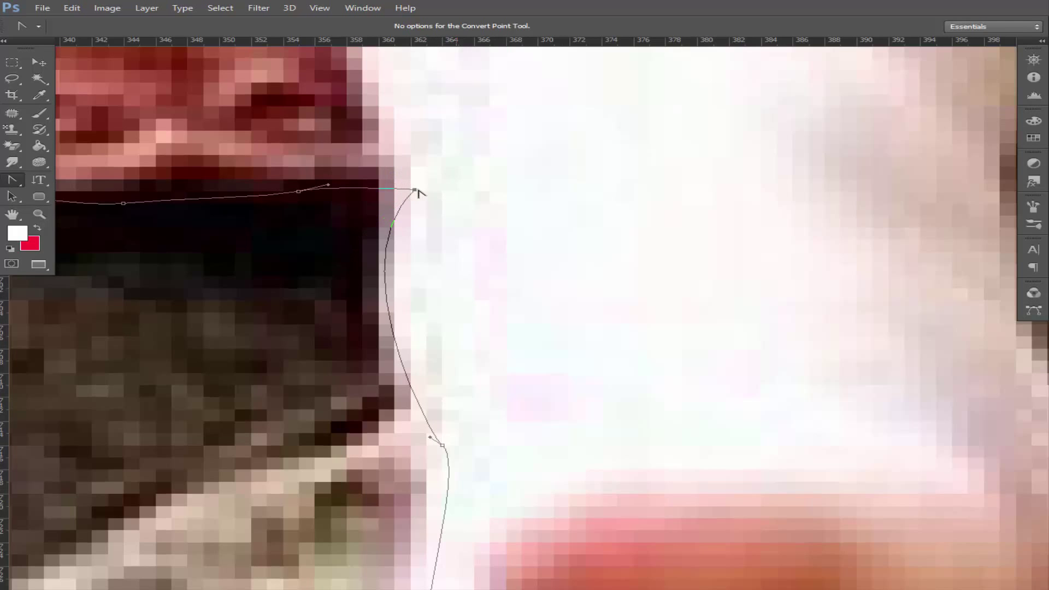
click(415, 190)
drag(408, 190, 337, 261)
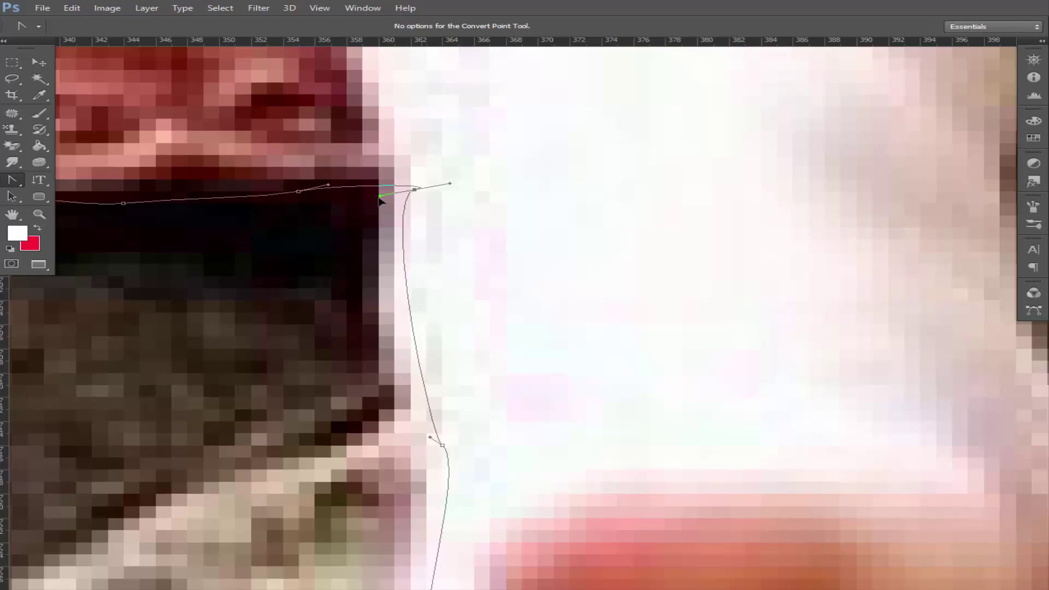
click(415, 190)
key(ctrl+z)
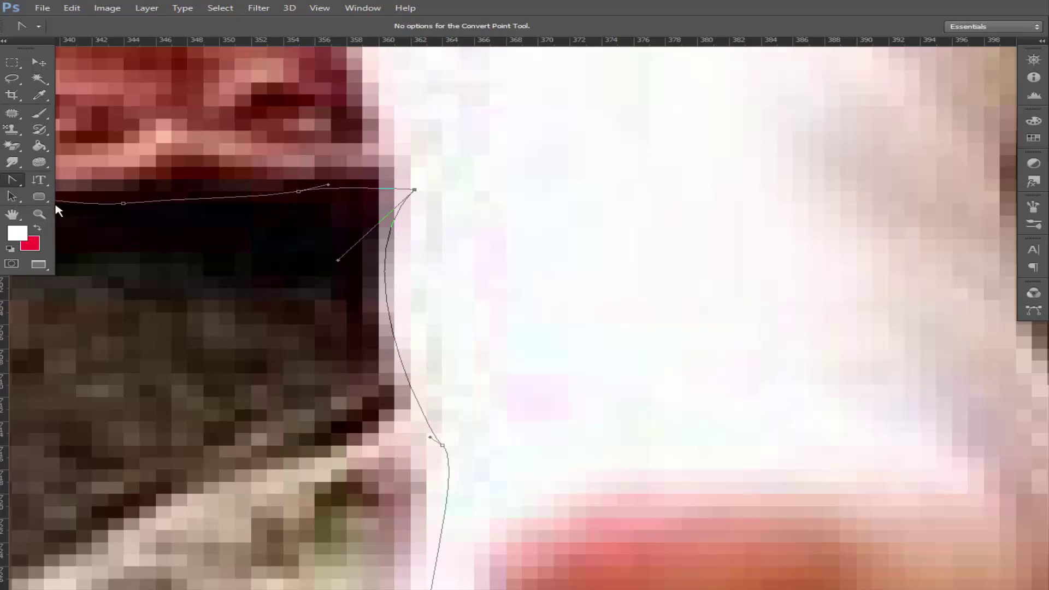
Move the hem-corner anchor left onto the hem corner, then resume converting anchors.
right_click(21, 182)
click(99, 203)
mouse_move(415, 193)
mouse_down()
mouse_move(381, 197)
mouse_move(389, 178)
mouse_move(378, 170)
mouse_move(382, 178)
mouse_move(392, 167)
mouse_up()
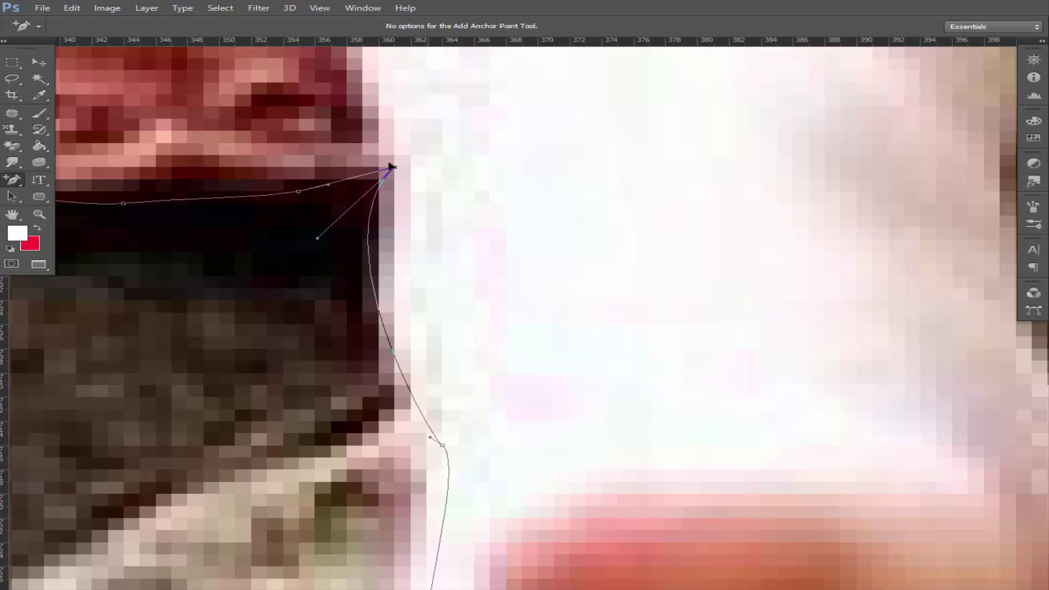
right_click(13, 181)
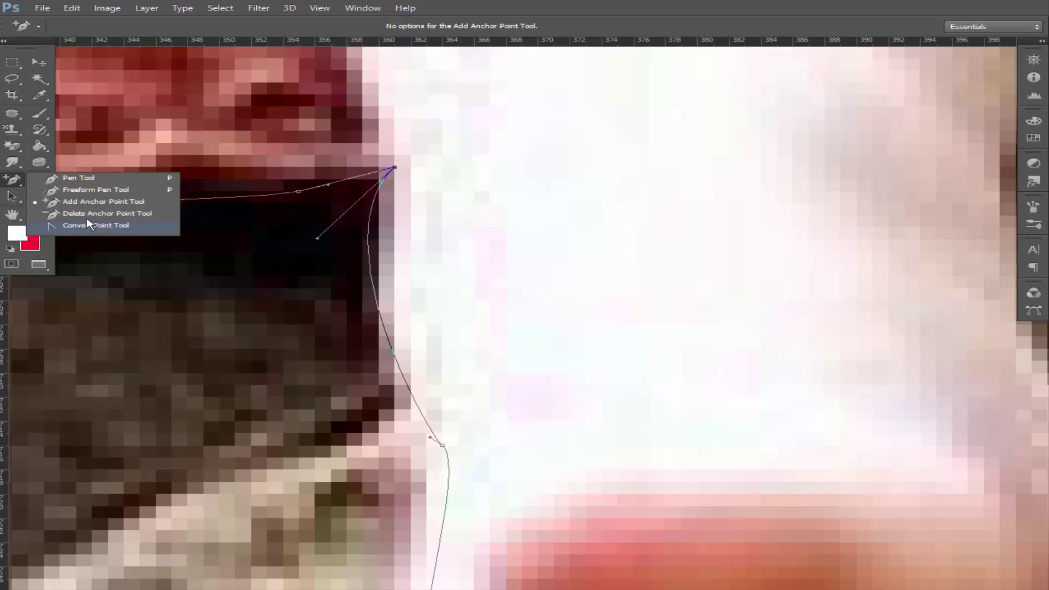
click(93, 223)
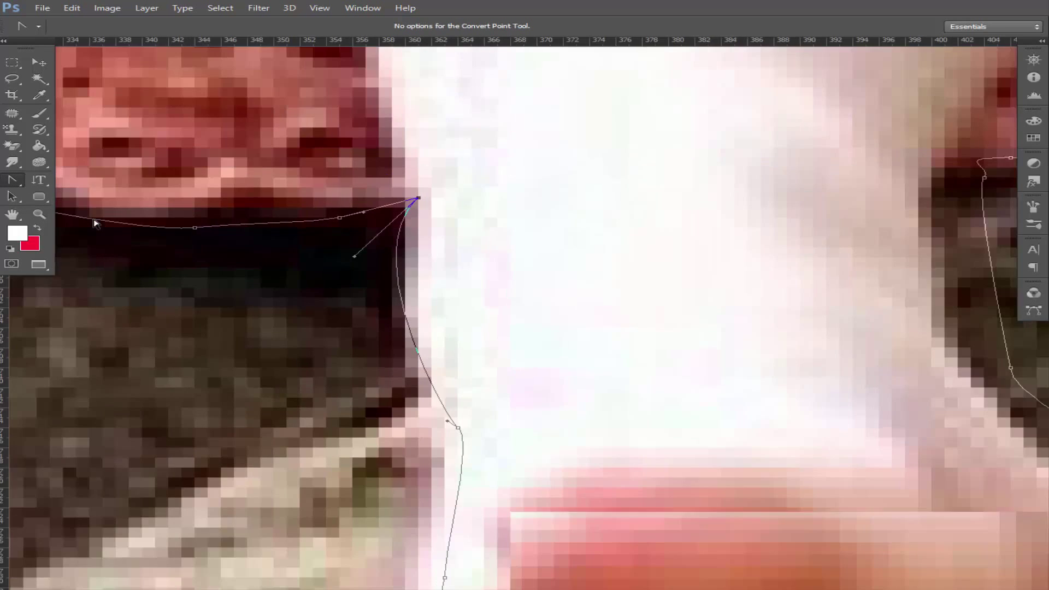
scroll(94, 219, down, 5)
mouse_move(593, 323)
mouse_down()
mouse_move(539, 371)
mouse_move(501, 363)
mouse_up()
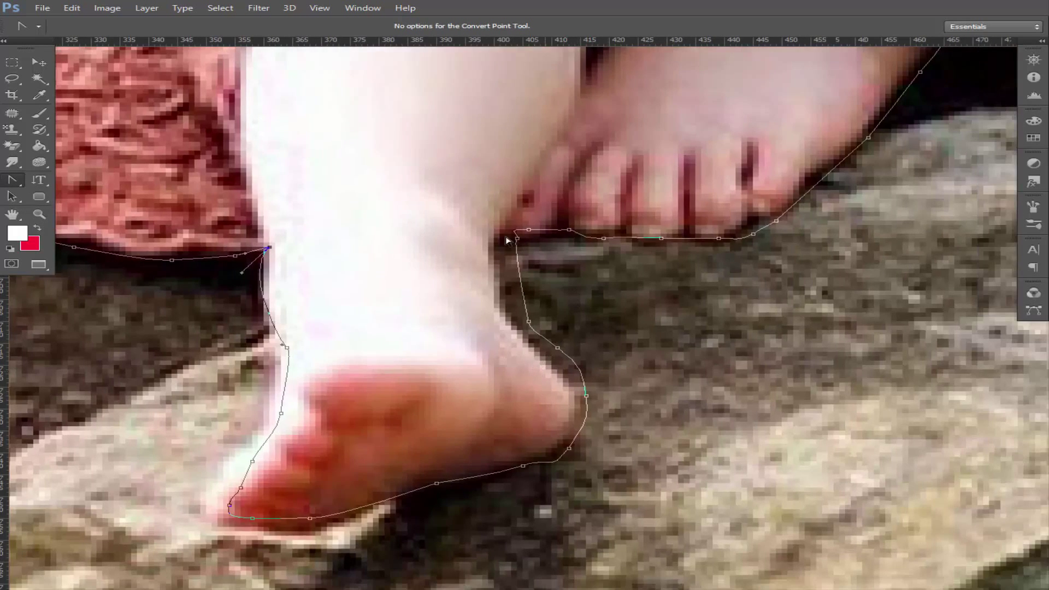
Bow the leg-edge segments and handles below the toes so the curve follows the skin.
drag(517, 236, 512, 244)
drag(523, 289, 501, 293)
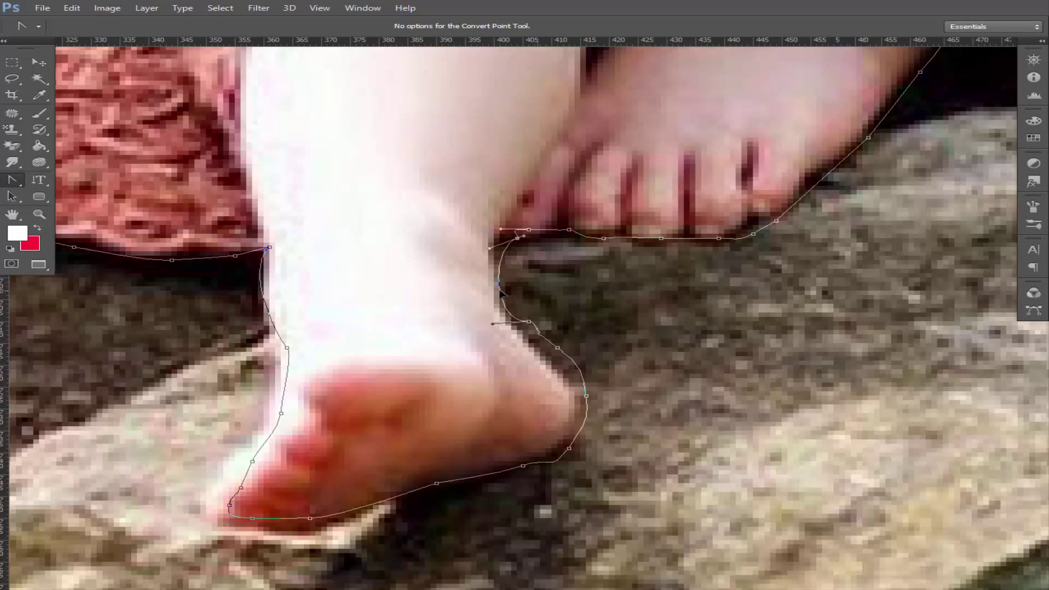
drag(541, 337, 524, 342)
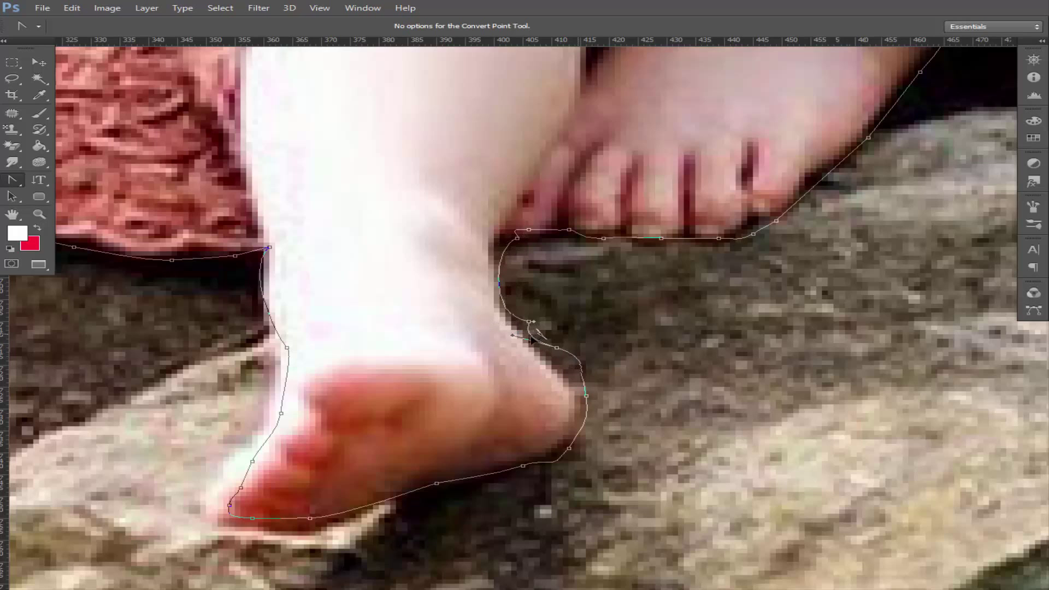
click(529, 322)
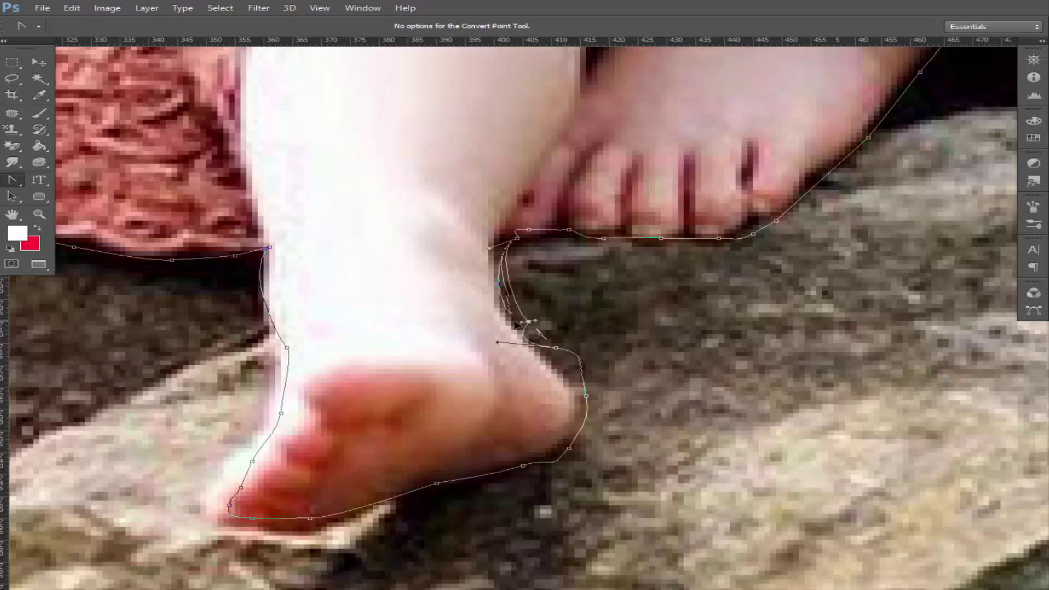
drag(520, 318, 511, 316)
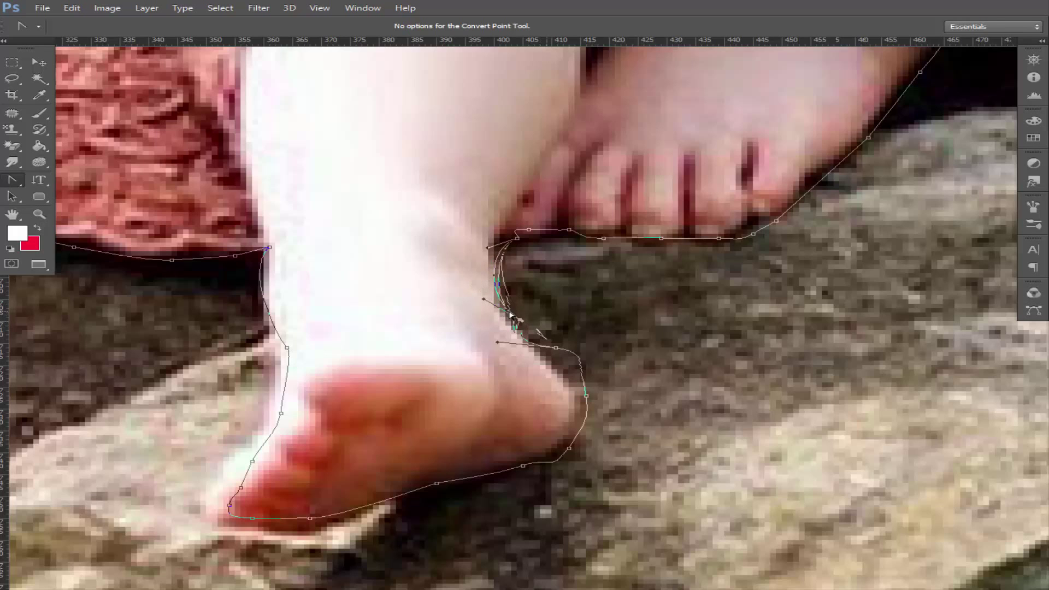
ctrl+click(598, 347)
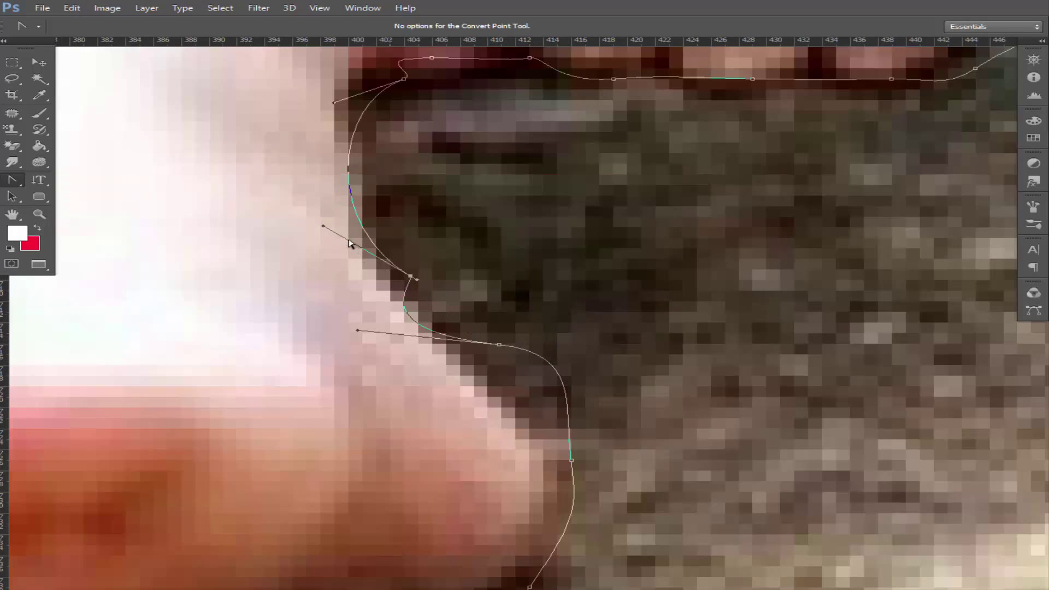
mouse_move(323, 228)
mouse_down()
mouse_move(359, 175)
mouse_move(358, 155)
mouse_up()
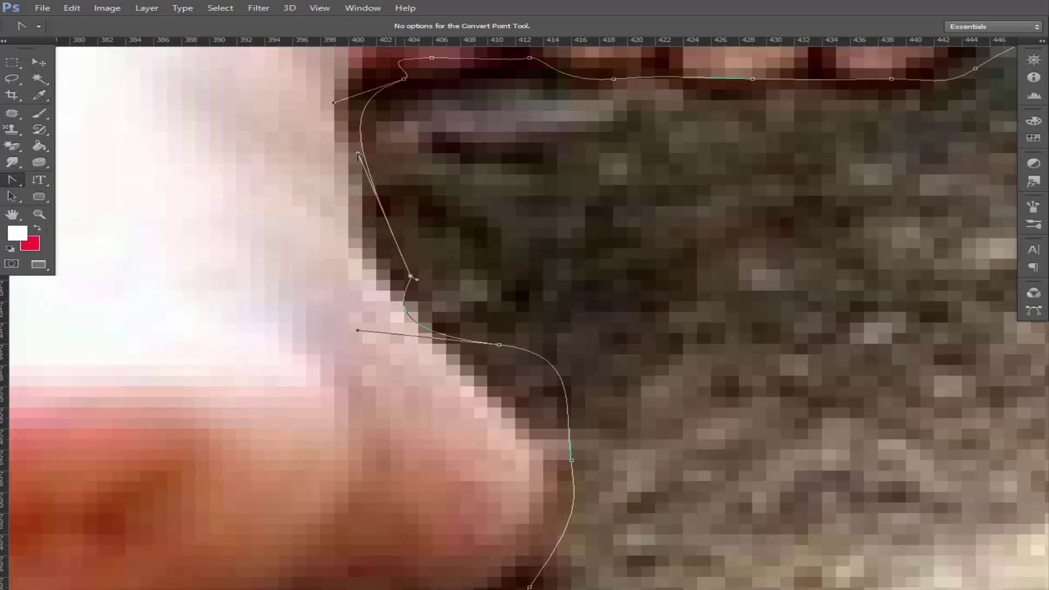
drag(418, 280, 401, 283)
drag(12, 180, 73, 214)
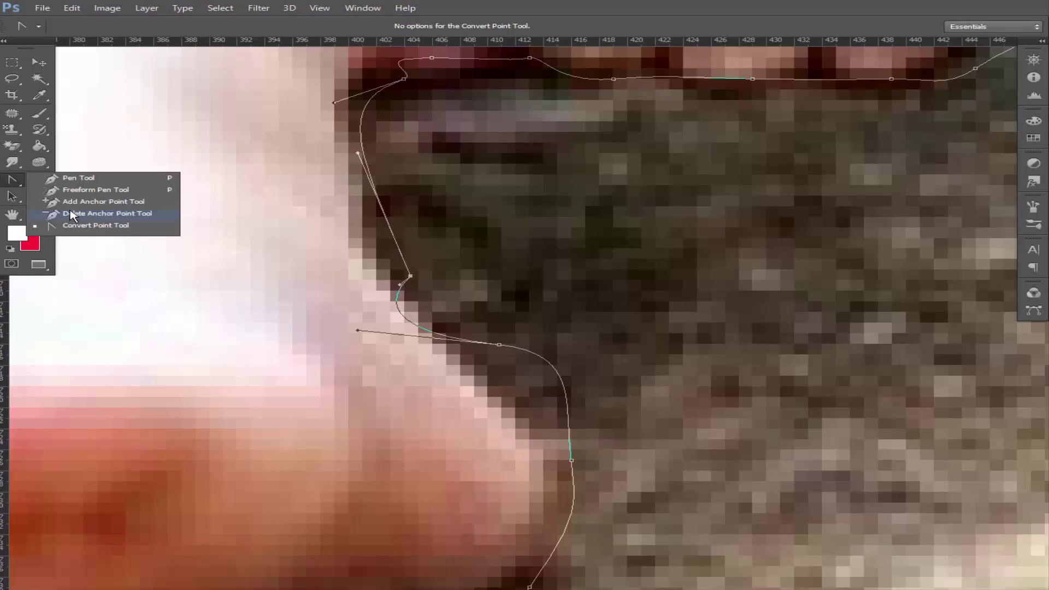
Delete three anchors along the leg edge, then undo those deletions.
click(75, 218)
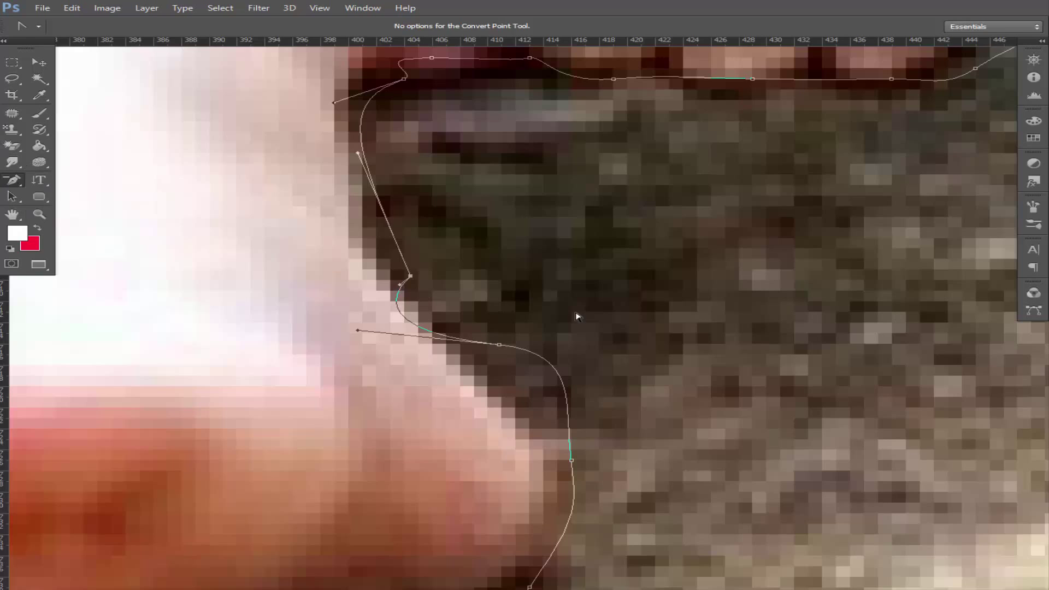
click(411, 277)
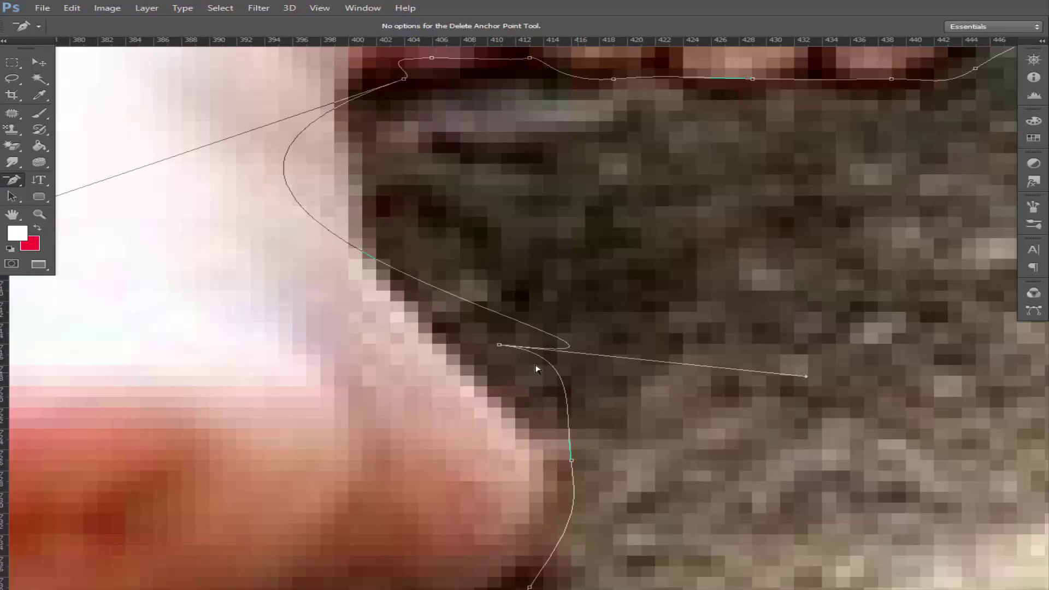
click(500, 346)
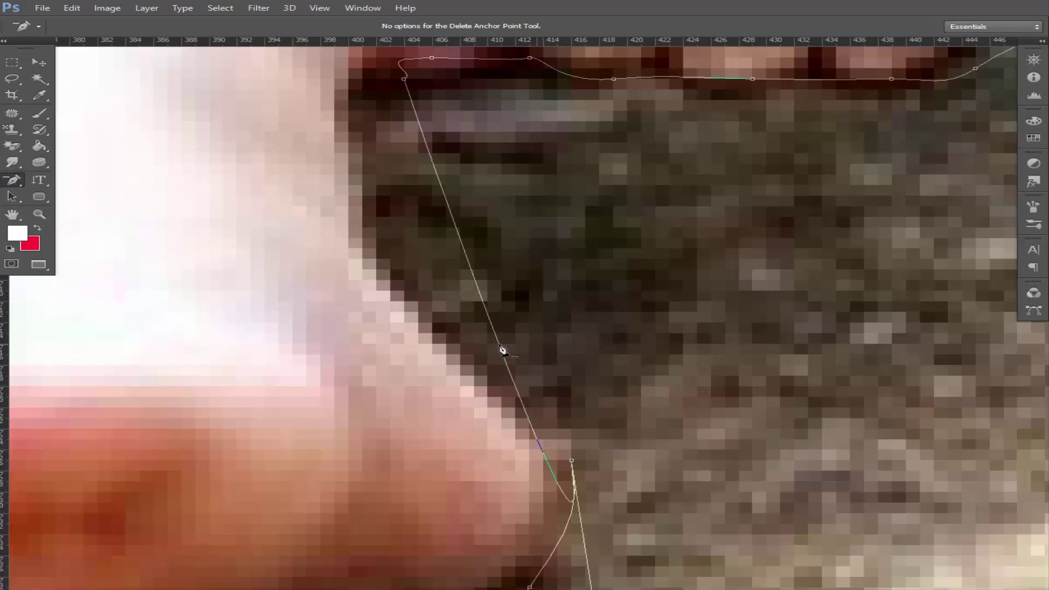
click(570, 462)
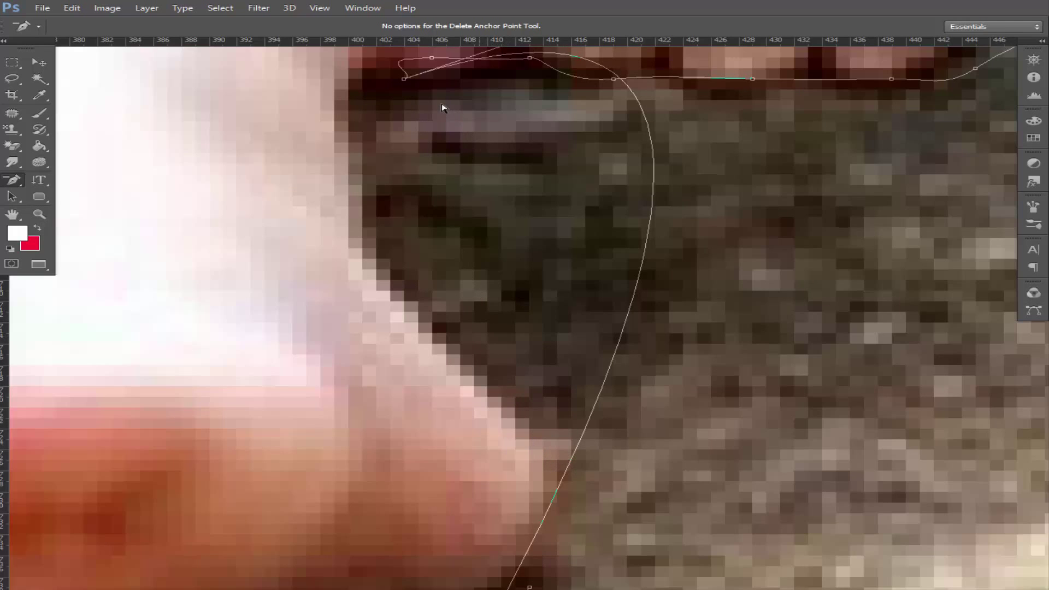
key(ctrl+z)
key(ctrl+z)
key(ctrl+z)
key(ctrl+alt+z)
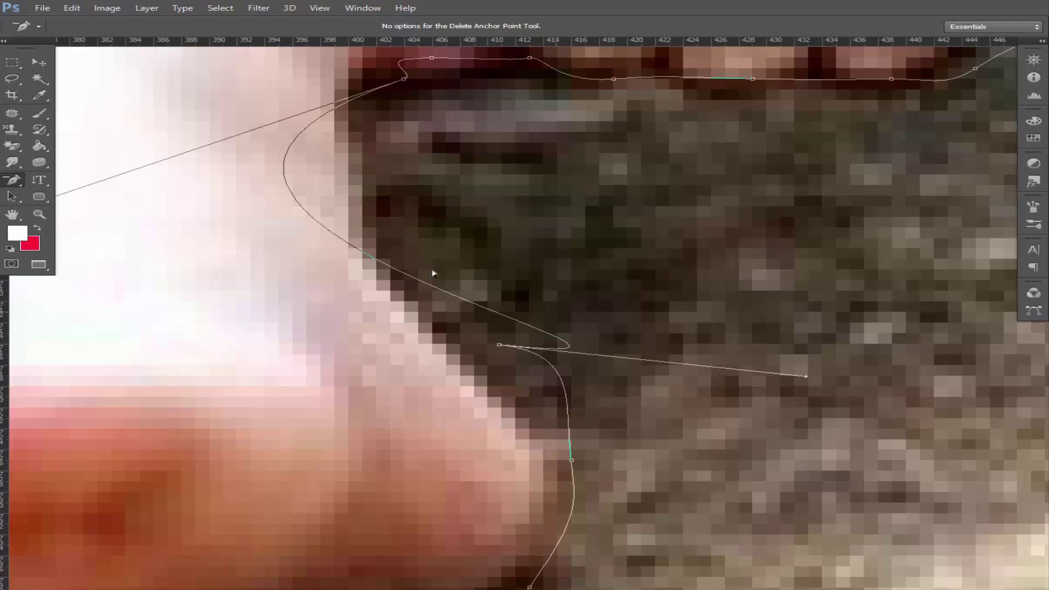
Remove the stray ankle stretch of the path and return to the Pen Tool.
right_click(23, 188)
click(84, 217)
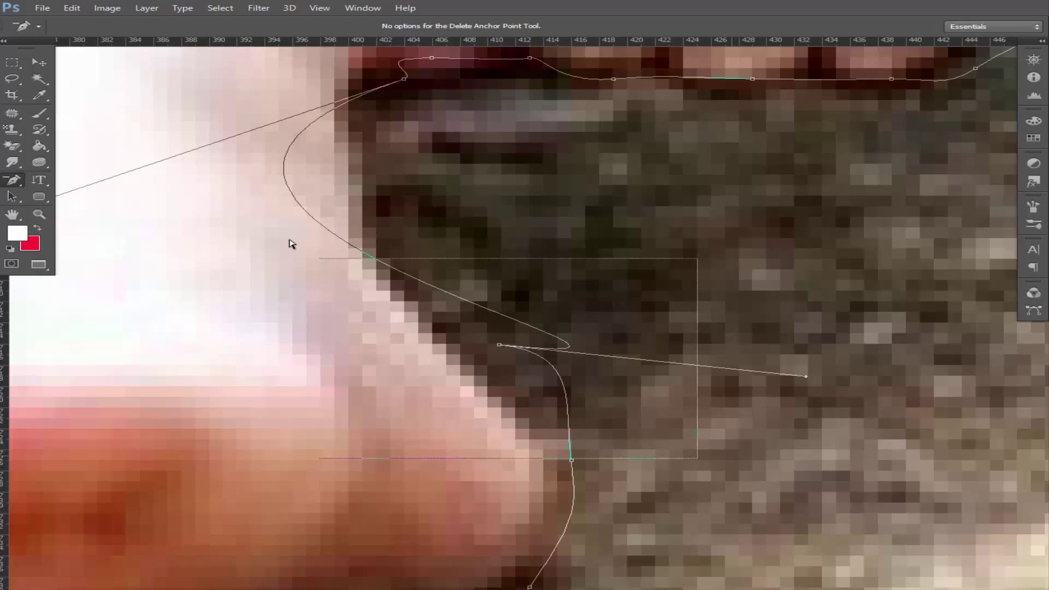
key(ctrl+alt+z)
key(ctrl+alt+z)
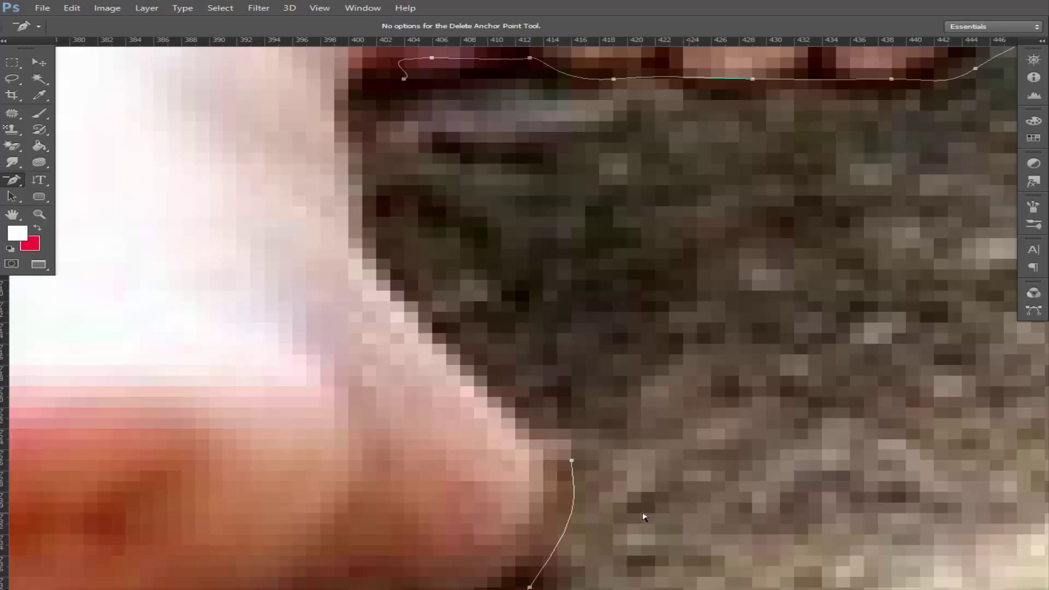
key(ctrl+alt+z)
right_click(20, 181)
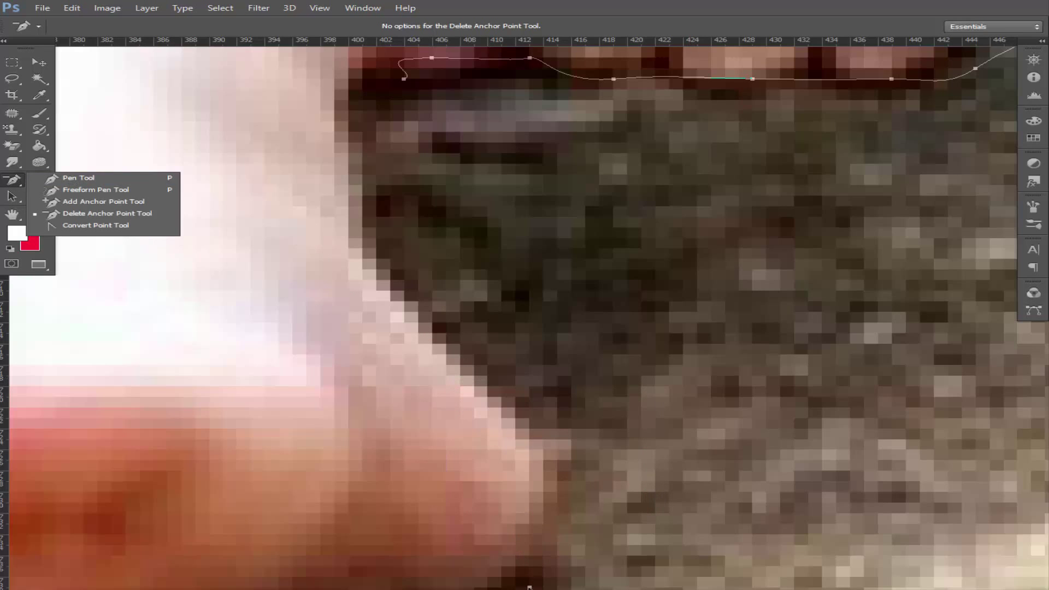
key(Escape)
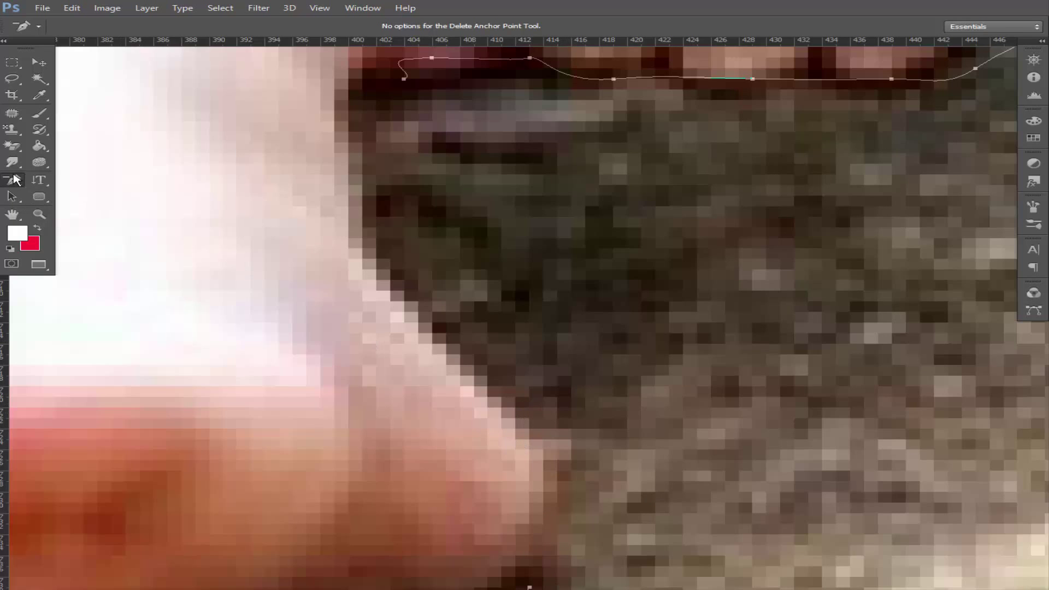
right_click(16, 180)
click(71, 178)
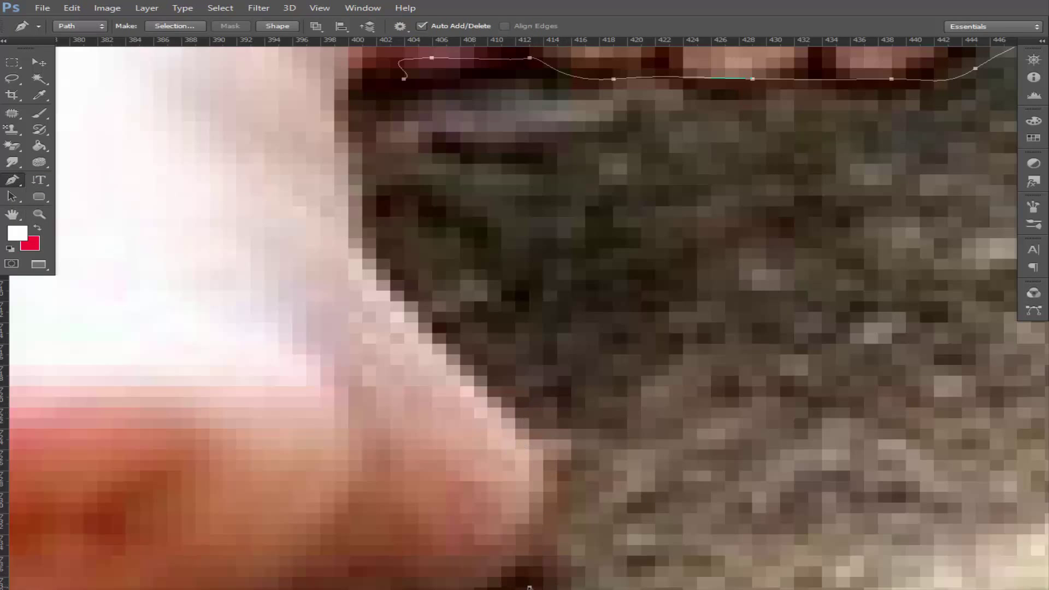
Add two curved anchors continuing the path up the skin's edge against the rock.
drag(530, 587, 571, 528)
drag(516, 428, 432, 342)
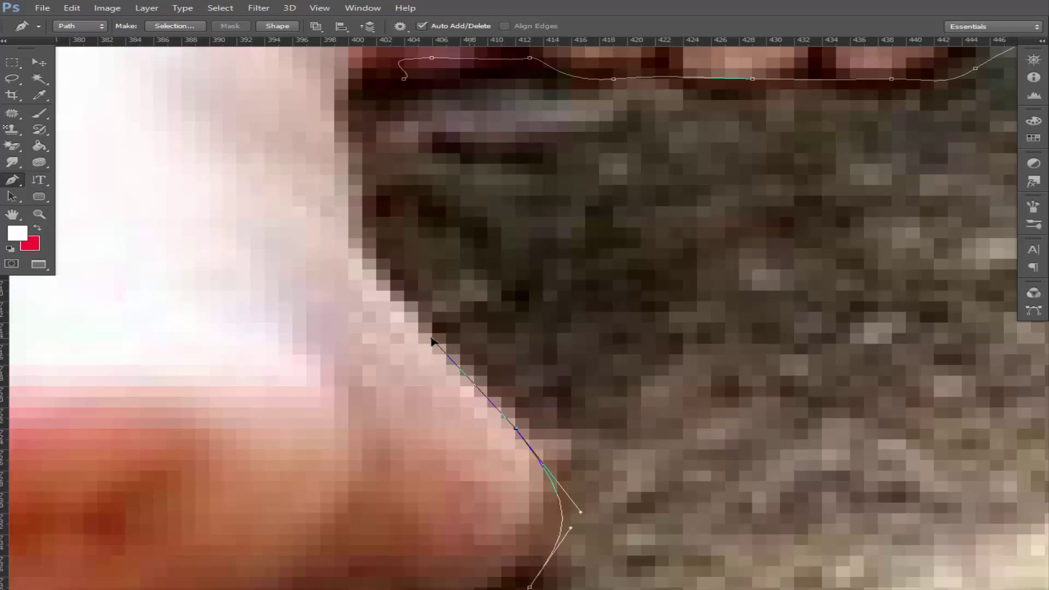
scroll(388, 253, up, 3)
mouse_move(367, 339)
mouse_down()
mouse_move(375, 271)
mouse_move(436, 267)
mouse_up()
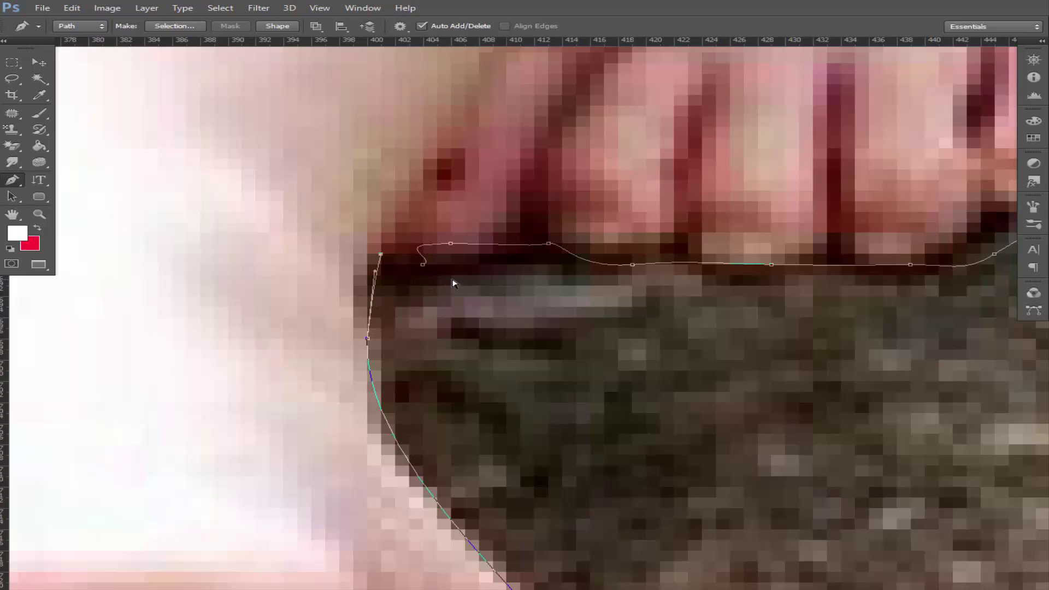
Delete the stray anchor point and rejoin the open path end to the outline.
drag(452, 278, 414, 255)
key(Delete)
click(451, 243)
scroll(511, 340, right, 10)
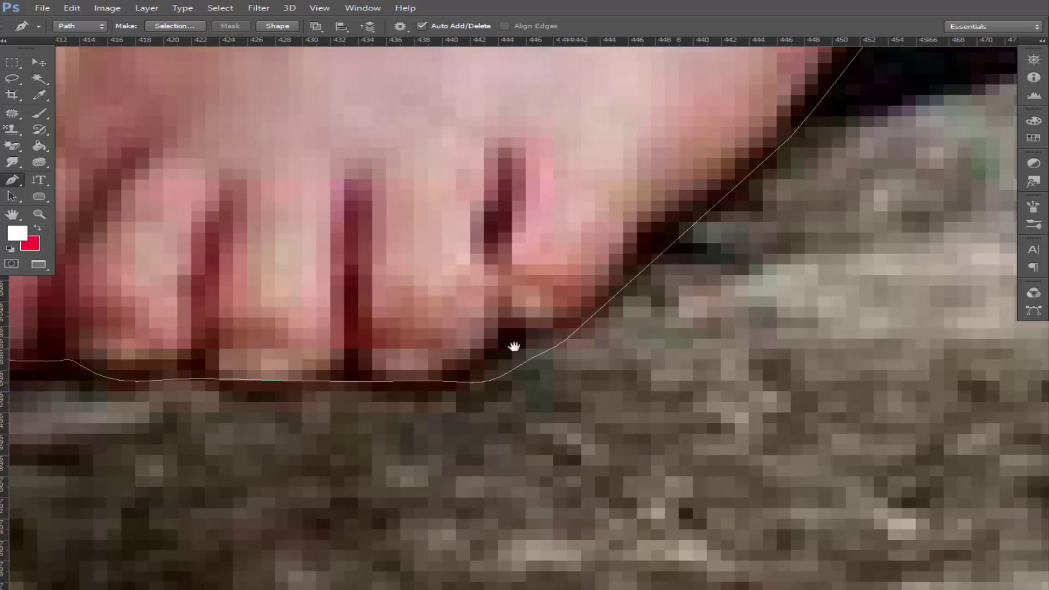
scroll(514, 347, up, 3)
right_click(13, 181)
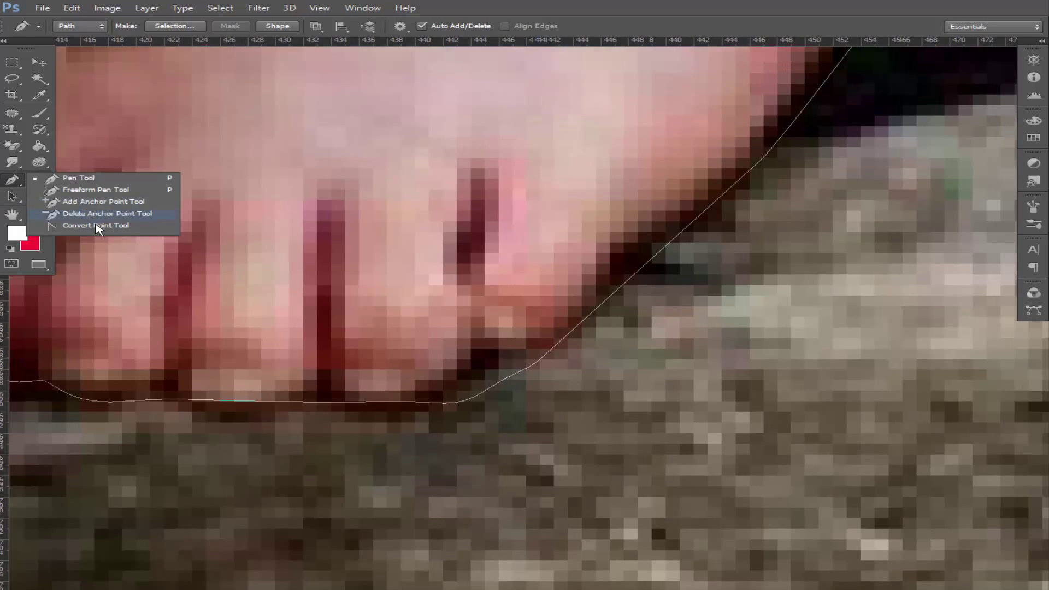
Convert anchors along the leg's dark edge into sharp corners fitted to the edge.
click(98, 226)
mouse_move(607, 302)
mouse_down()
mouse_move(492, 386)
mouse_move(487, 370)
mouse_move(533, 346)
mouse_up()
mouse_move(779, 257)
mouse_down()
mouse_move(398, 508)
mouse_move(439, 539)
mouse_move(428, 555)
mouse_up()
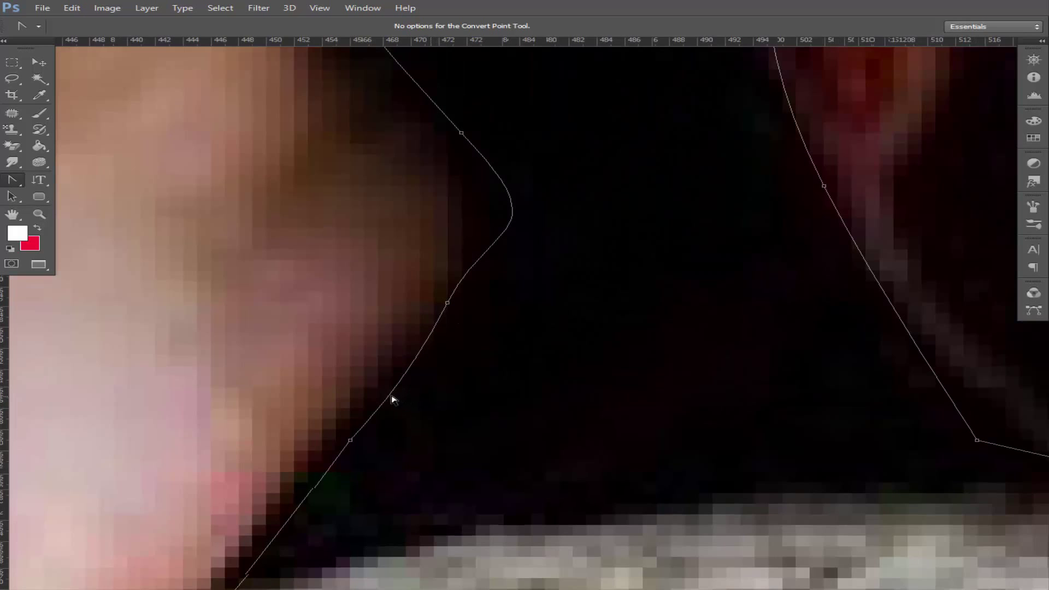
mouse_move(350, 440)
mouse_down()
mouse_move(362, 442)
mouse_move(339, 440)
mouse_up()
click(353, 450)
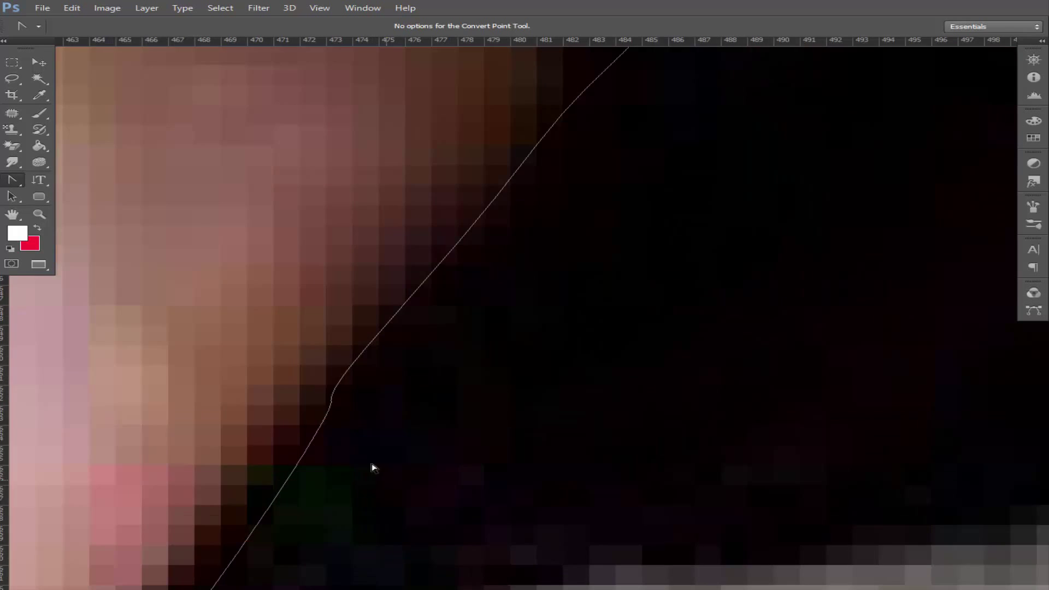
drag(386, 516, 533, 411)
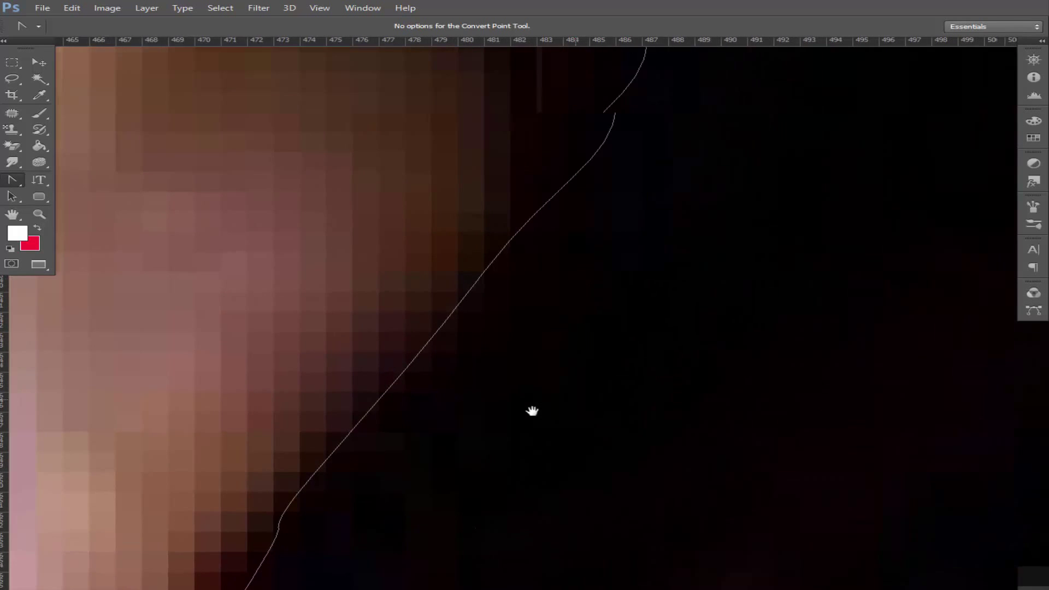
scroll(533, 411, down, 3)
scroll(639, 351, up, 1)
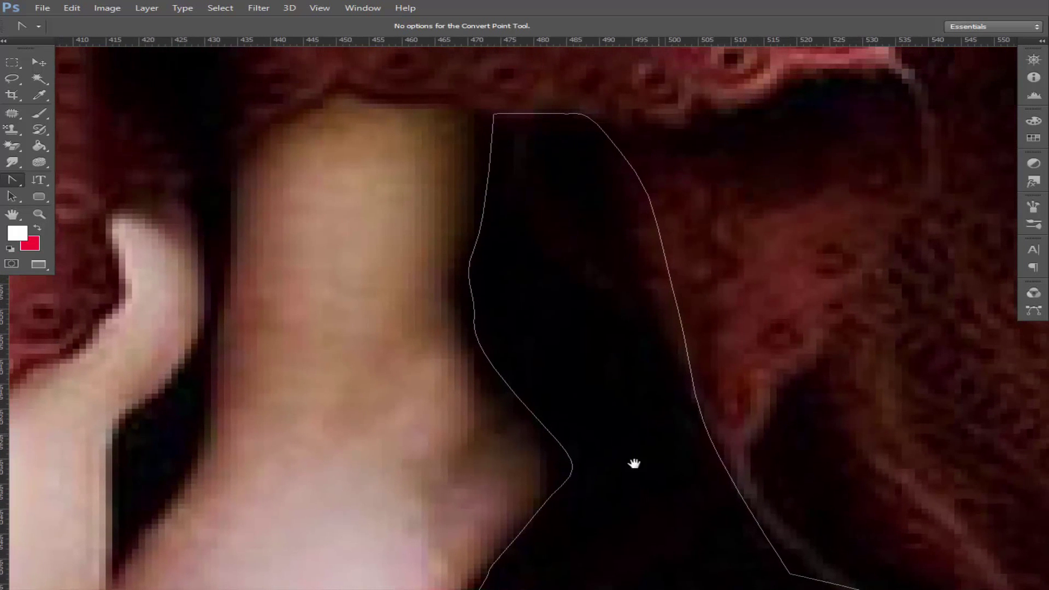
drag(574, 473, 554, 471)
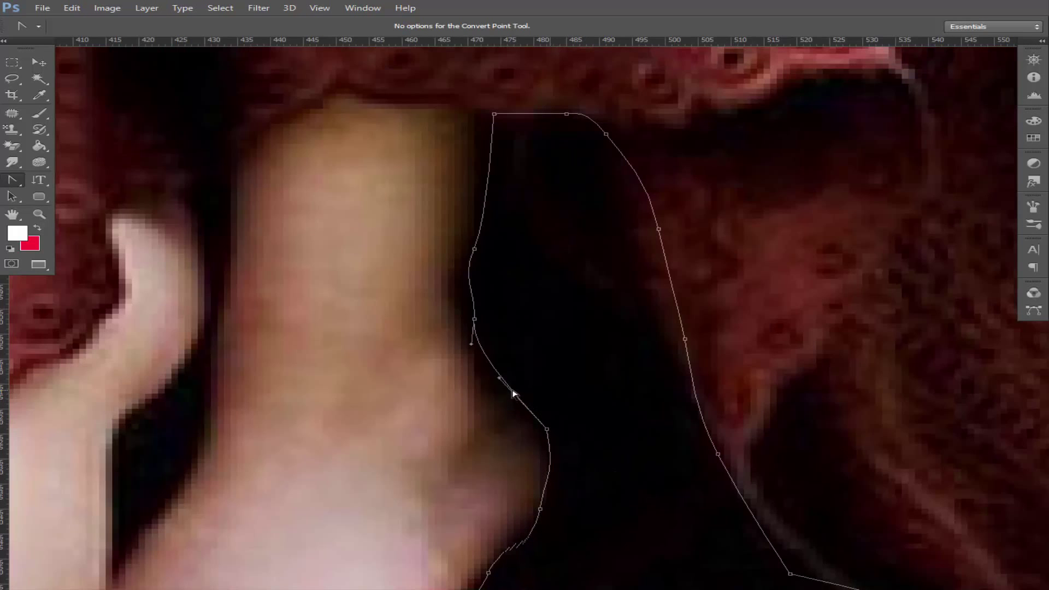
drag(517, 397, 537, 436)
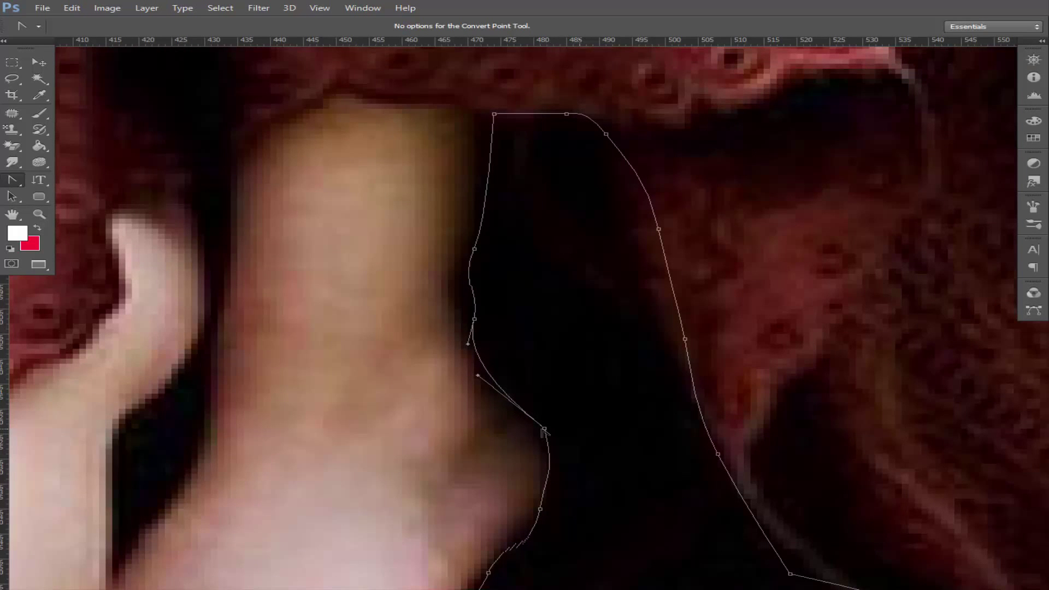
drag(547, 438, 532, 436)
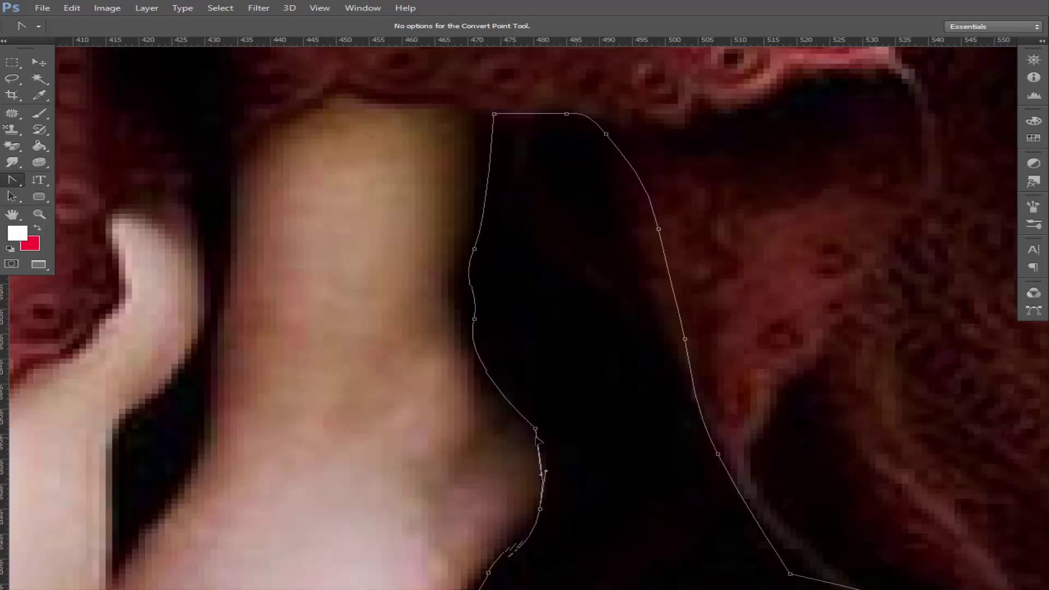
Reshape the path curves at the rock's tip and its looped anchor.
mouse_move(506, 330)
mouse_down()
mouse_move(274, 228)
mouse_move(250, 237)
mouse_up()
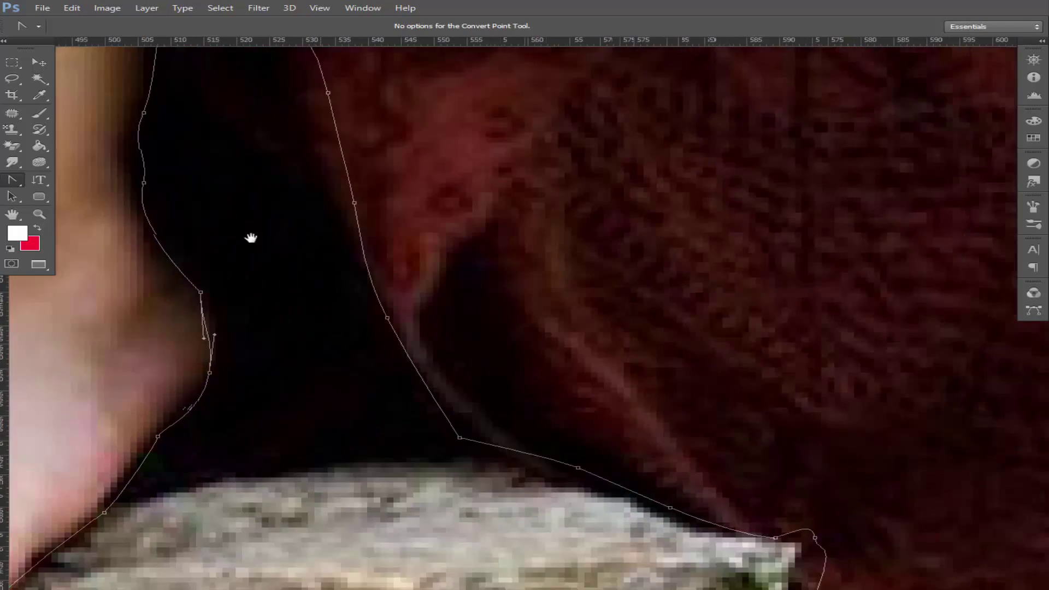
drag(814, 579, 539, 416)
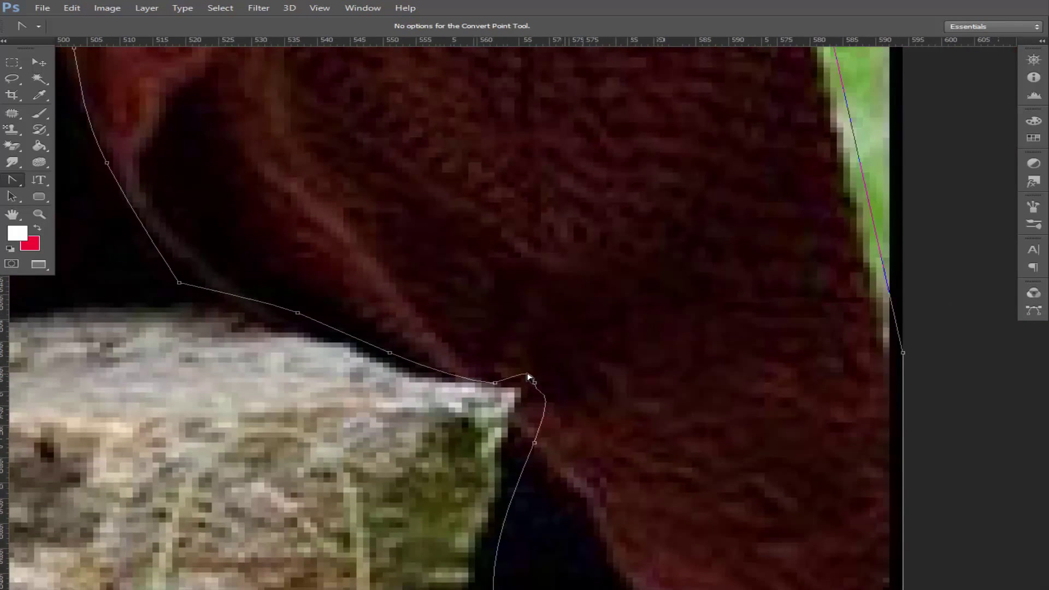
drag(528, 376, 546, 391)
drag(565, 447, 465, 331)
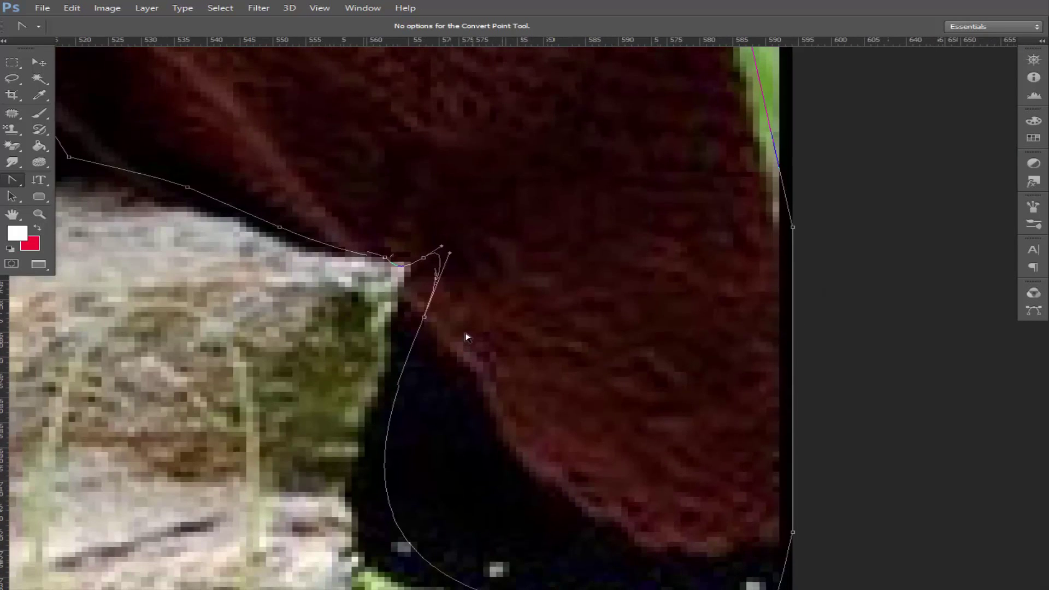
drag(439, 257, 427, 288)
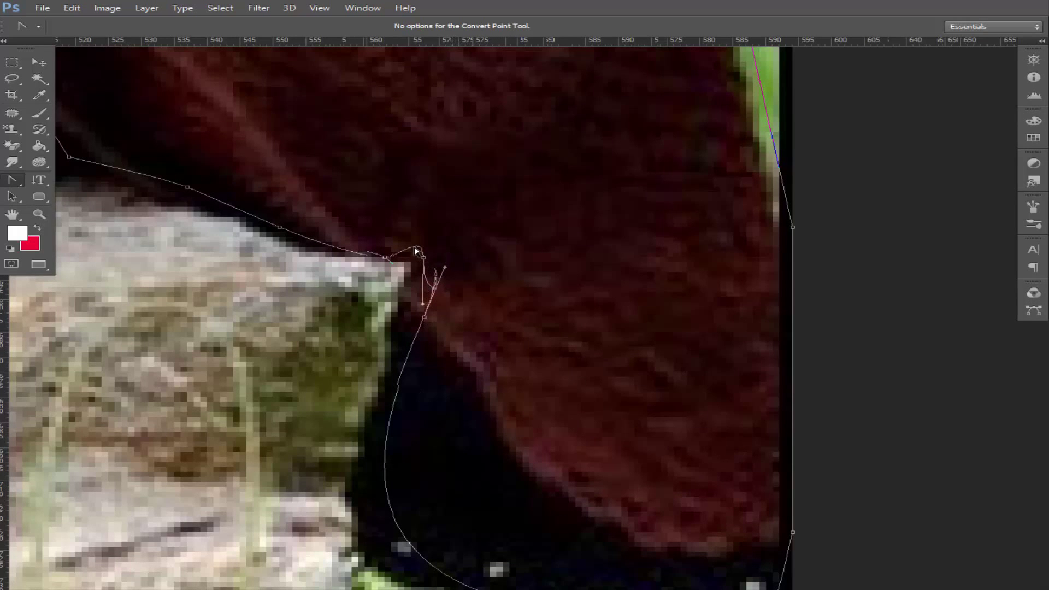
drag(417, 251, 416, 255)
scroll(629, 361, up, 2)
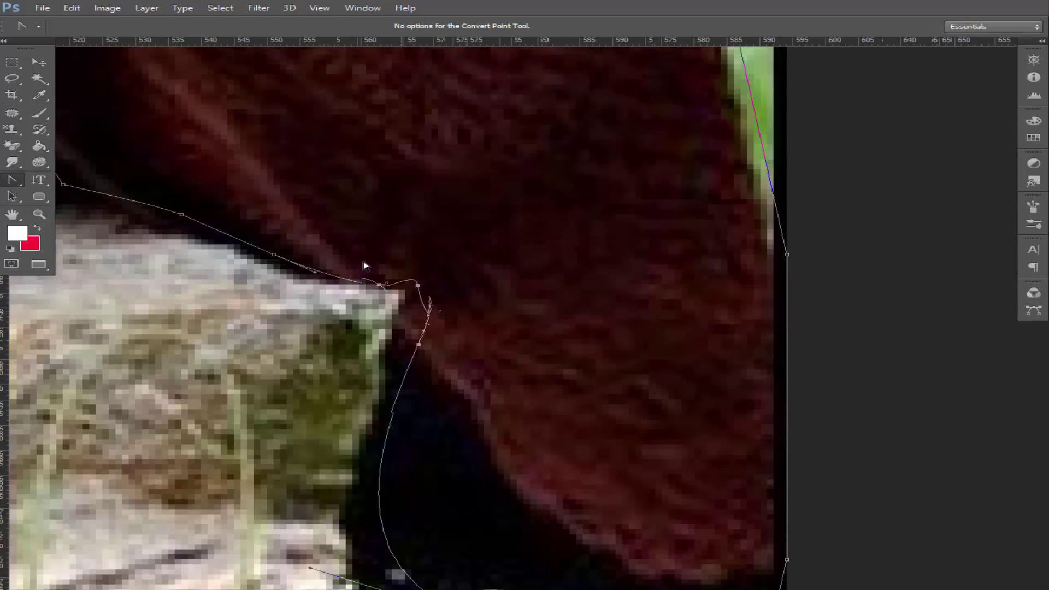
Trace new anchors along the rock's top edge, around its corner and down its side.
ctrl+click(387, 290)
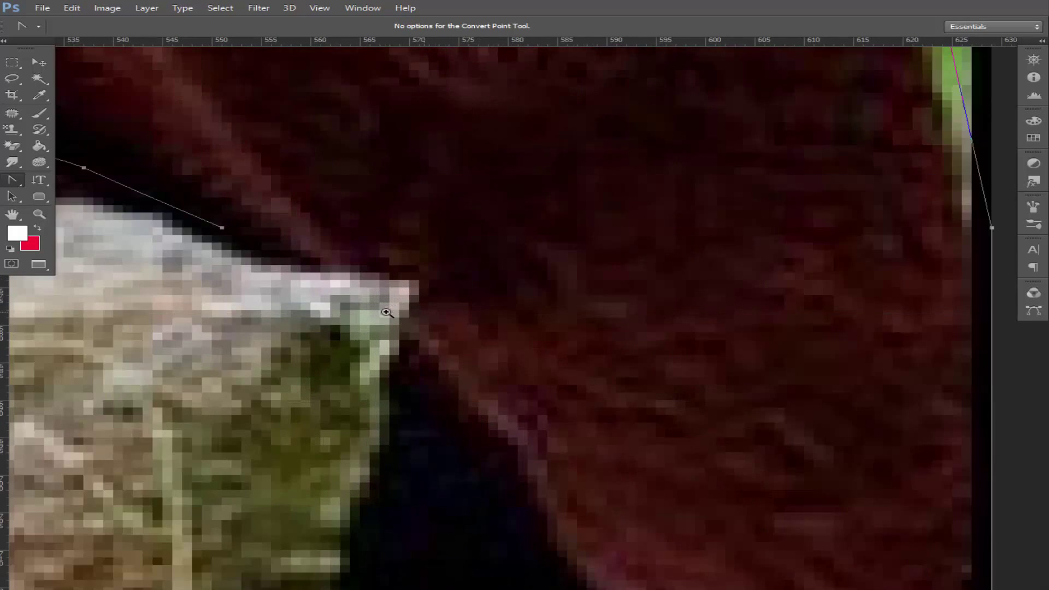
right_click(15, 183)
click(82, 180)
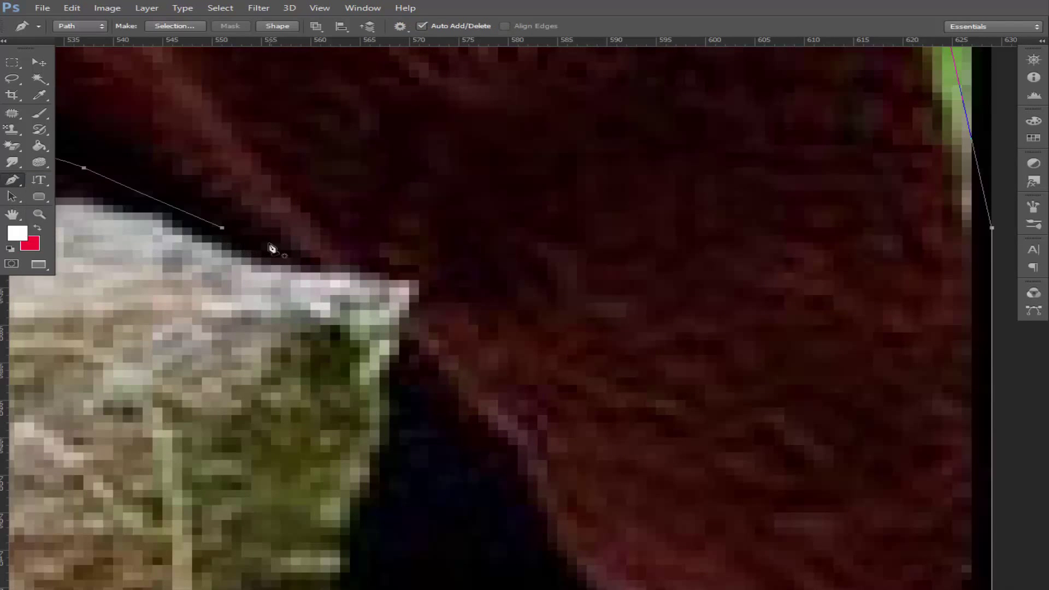
click(284, 254)
click(321, 257)
click(370, 272)
click(409, 272)
click(419, 295)
click(429, 348)
click(416, 420)
Continue anchors along the dark edge and close the path at its starting anchor.
drag(433, 550, 403, 199)
click(399, 233)
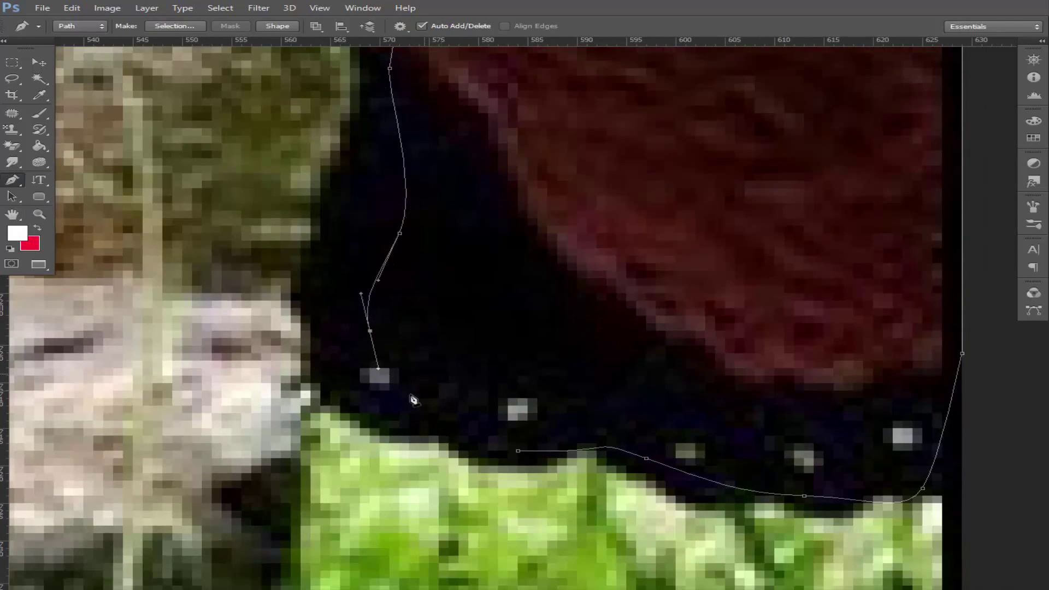
click(370, 331)
click(419, 405)
click(518, 451)
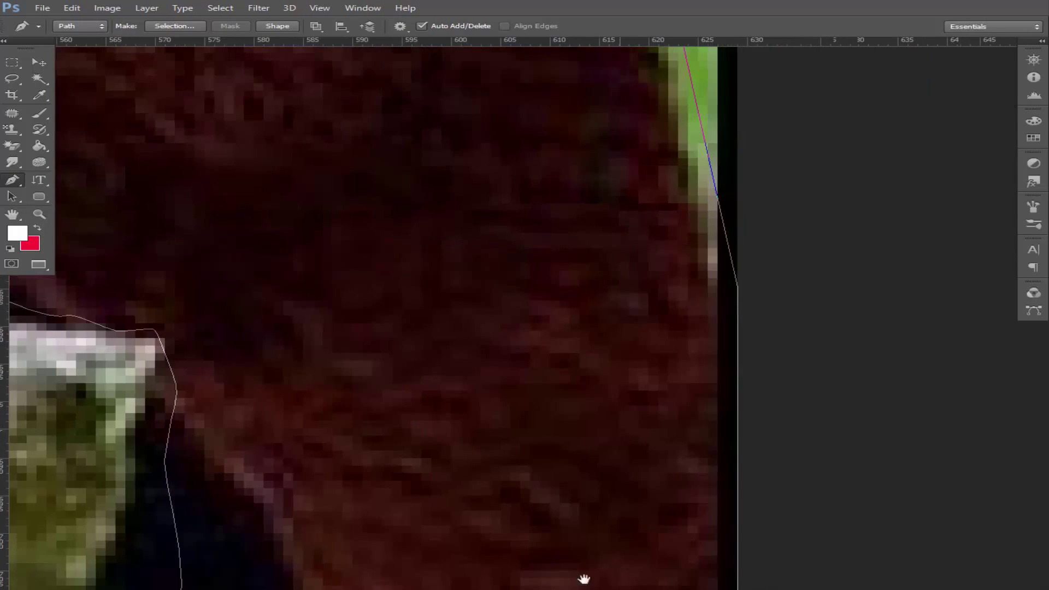
Undo a stray anchor off the image's right edge and resume adjusting anchors.
drag(583, 577, 443, 127)
drag(568, 361, 618, 401)
key(ctrl+z)
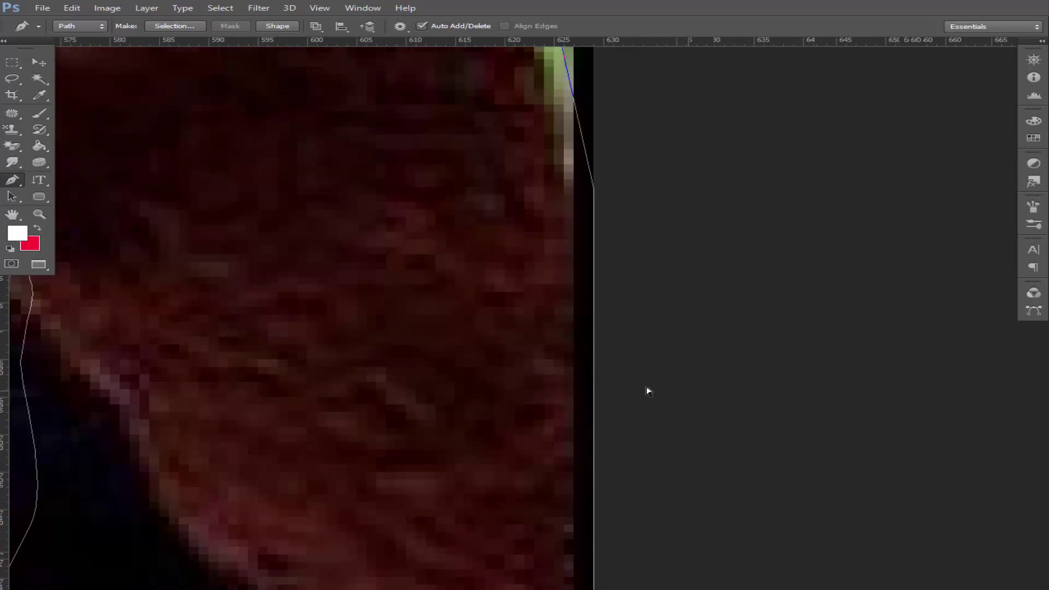
right_click(13, 182)
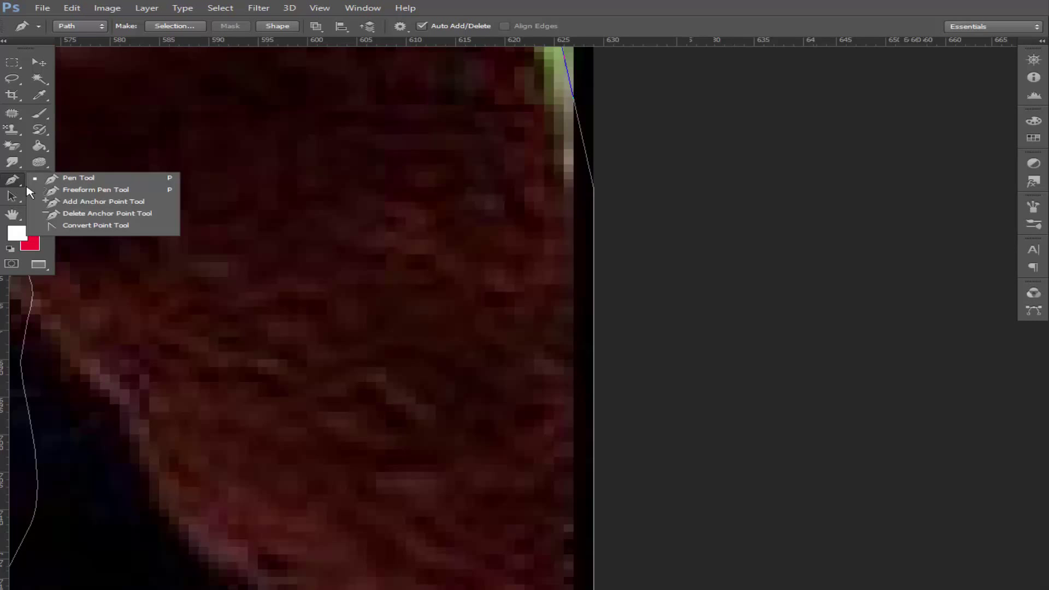
click(76, 227)
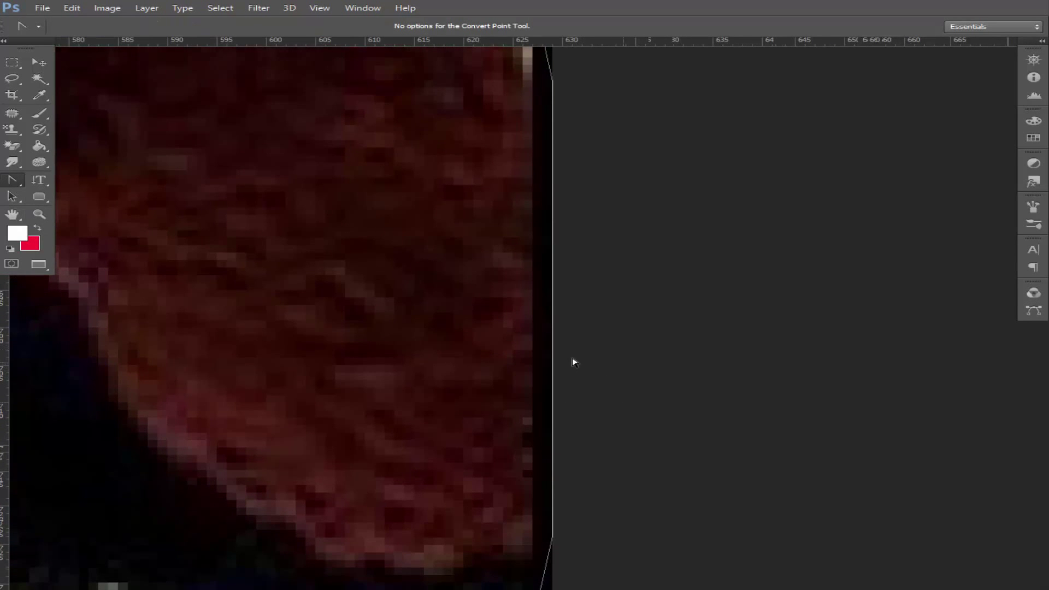
Pull the right-edge and diagonal path segments onto the hair, and bend the path onto the dress edge.
drag(553, 348, 535, 346)
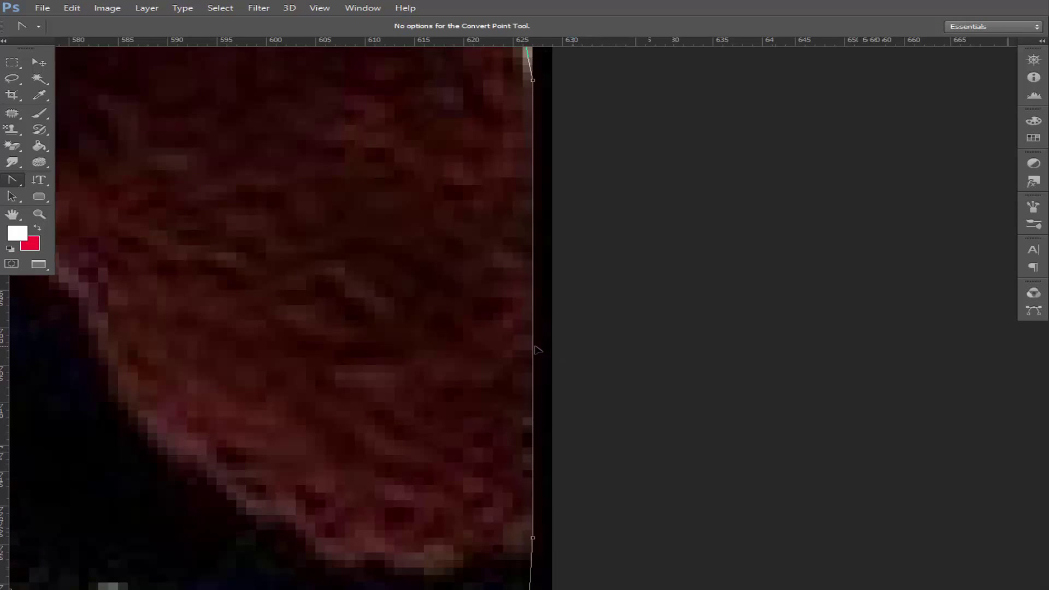
scroll(537, 349, up, 5)
scroll(498, 569, up, 1)
scroll(452, 482, up, 2)
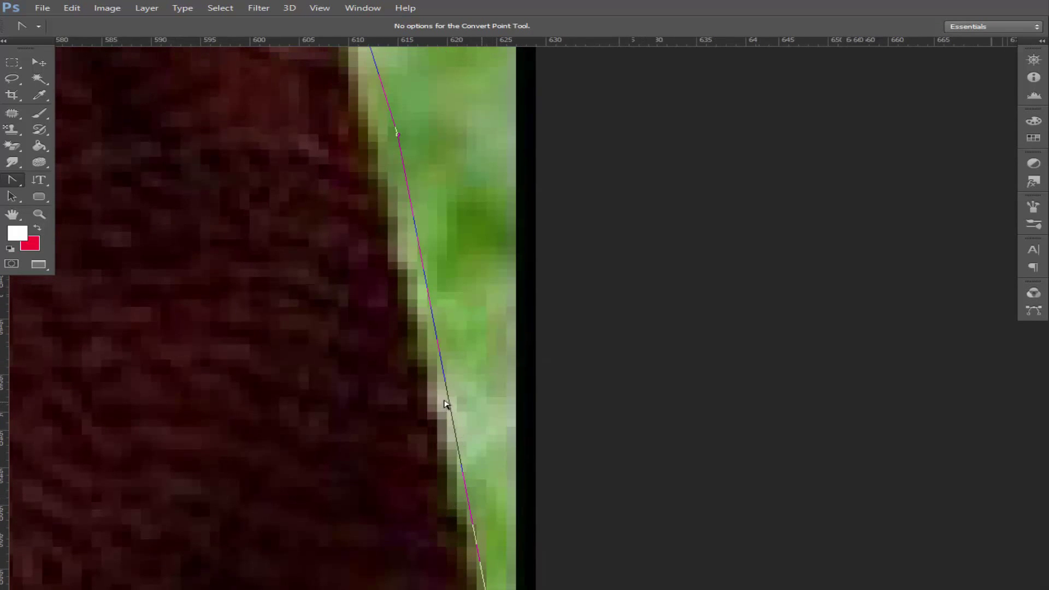
drag(444, 394, 428, 394)
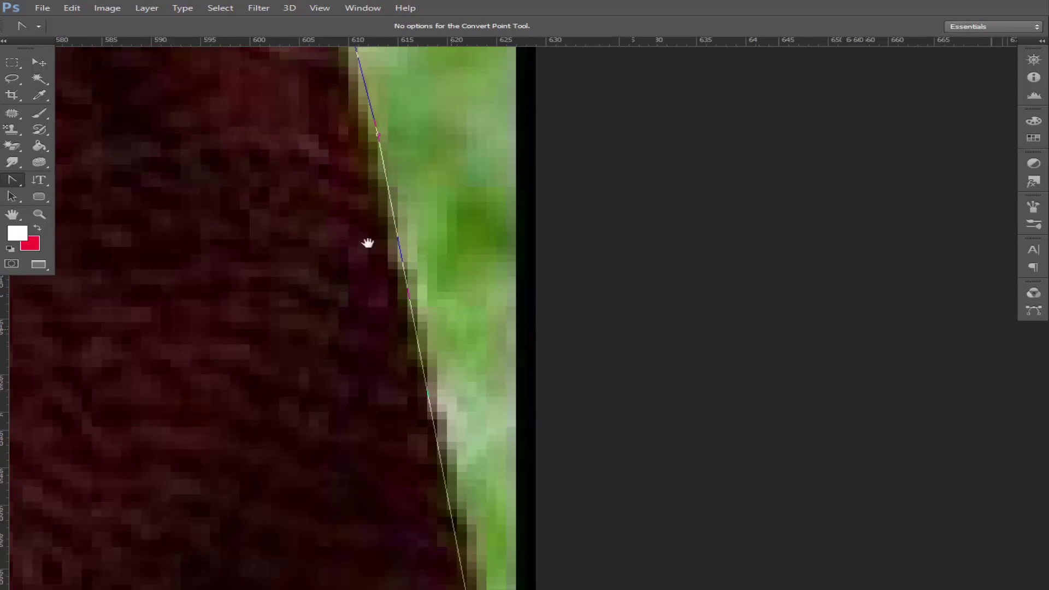
drag(368, 242, 408, 529)
scroll(409, 528, up, 2)
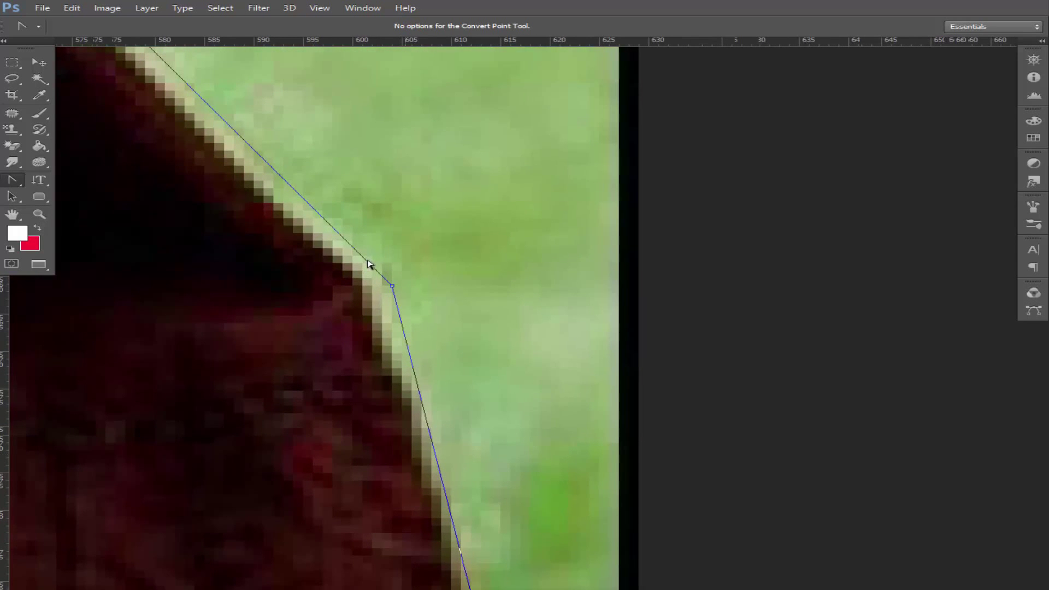
drag(366, 264, 342, 264)
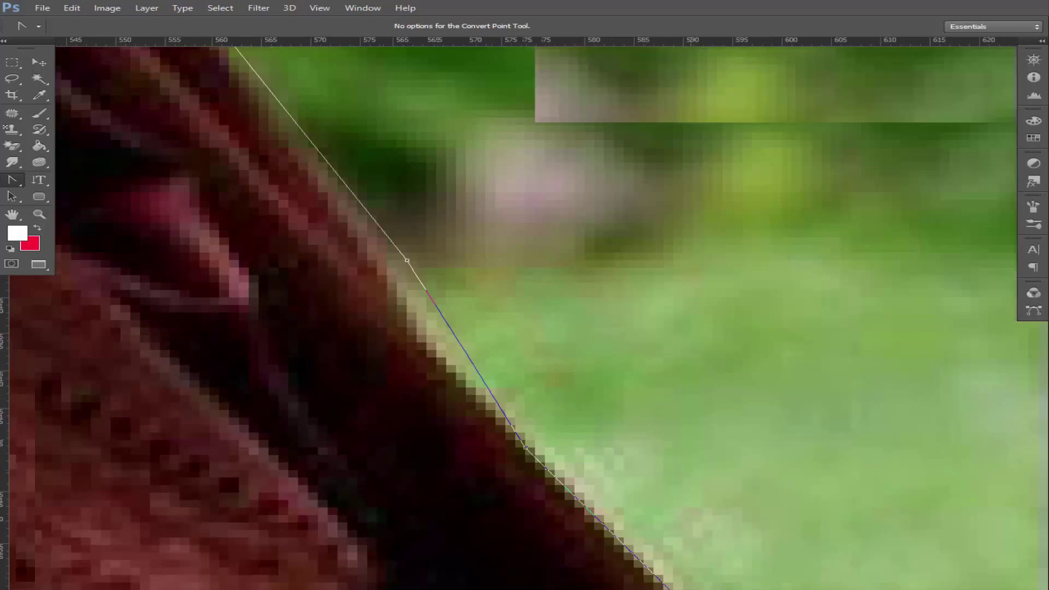
Curve the path segments around the lower corner anchor to follow the dark dress edge.
drag(424, 251, 451, 336)
drag(400, 305, 445, 366)
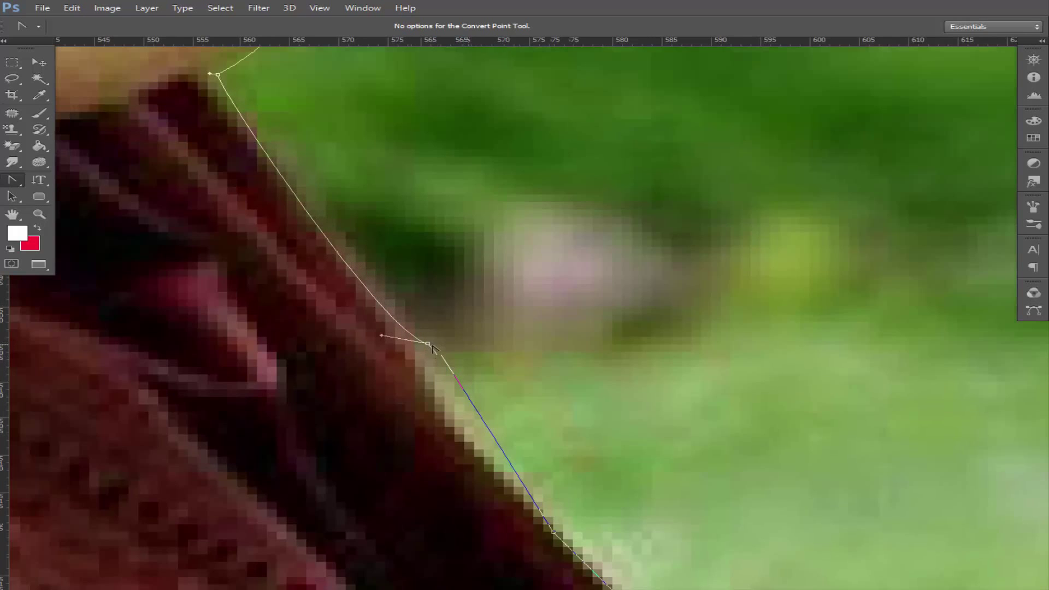
drag(436, 354, 415, 363)
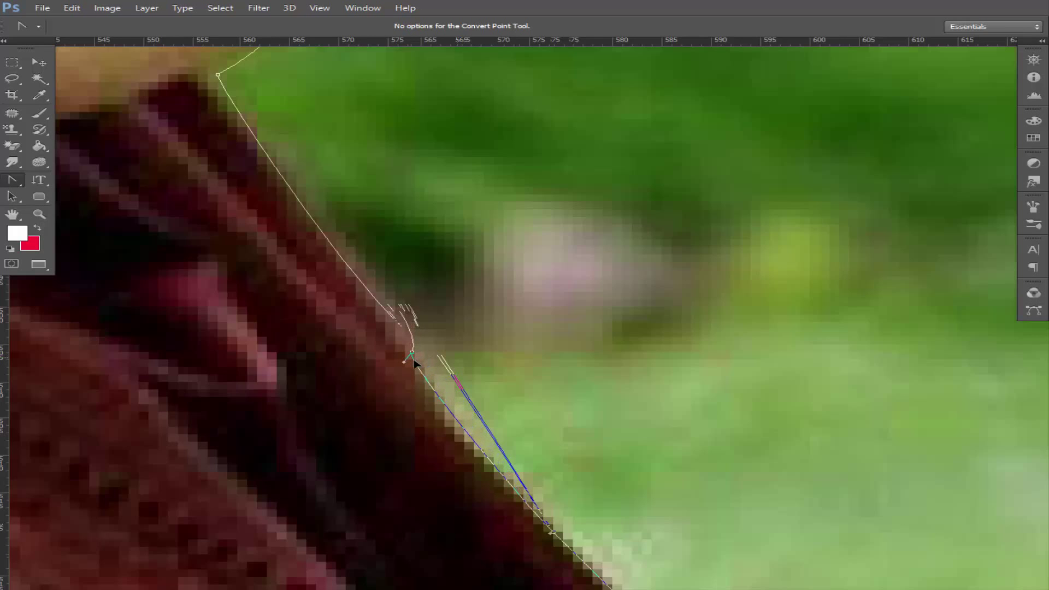
ctrl+click(436, 369)
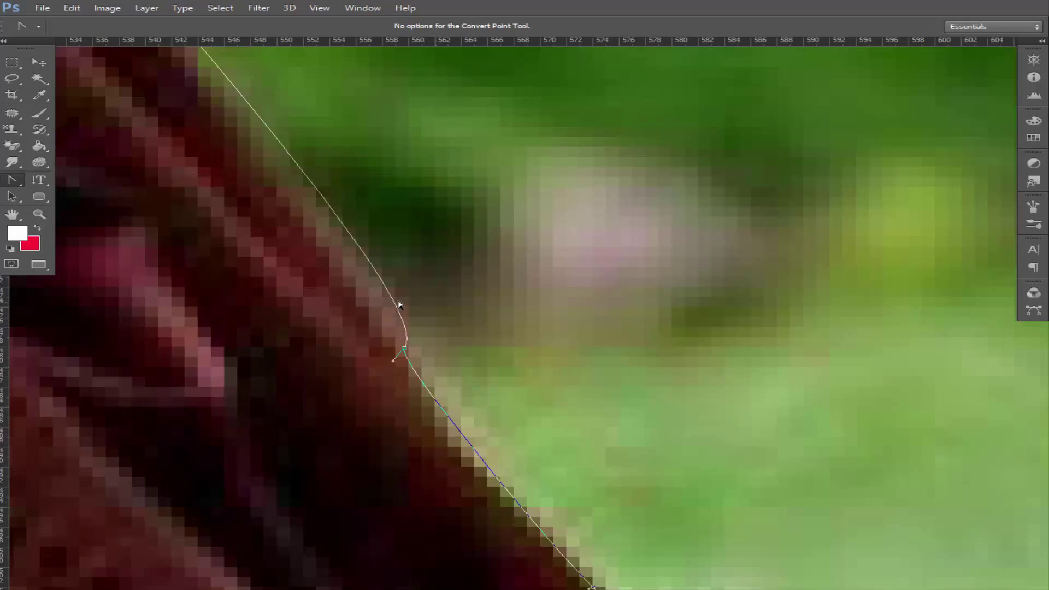
drag(398, 304, 361, 299)
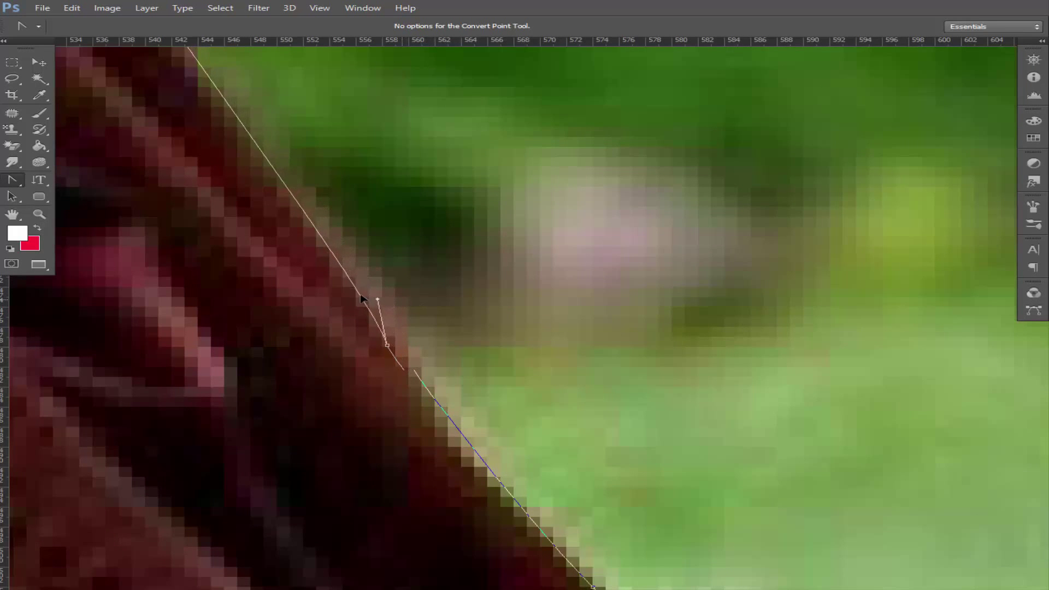
ctrl+click(440, 364)
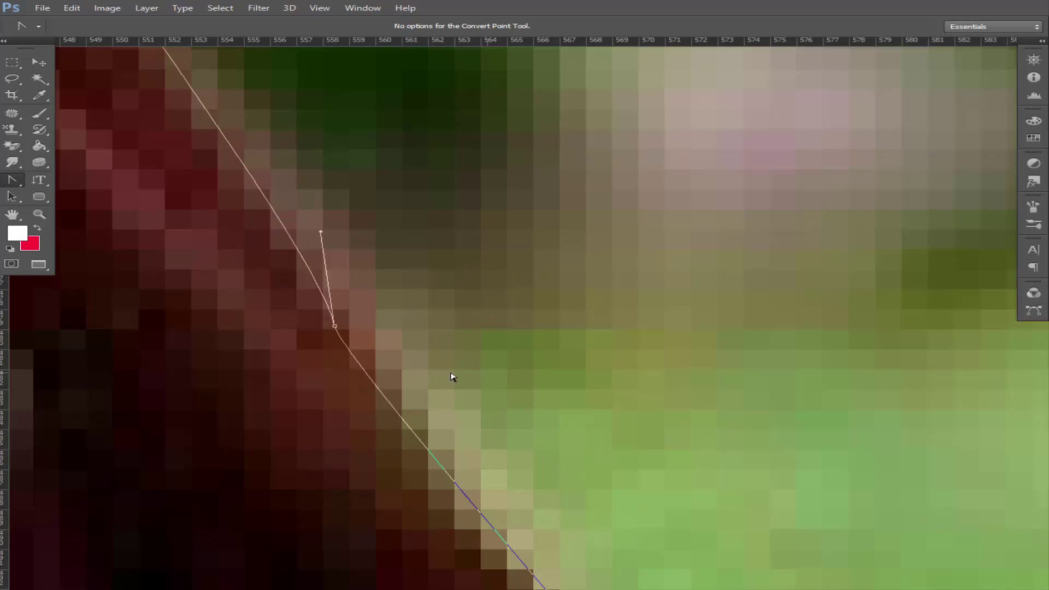
Fit the curved and upper path segments snugly to the bend of the pink arm.
ctrl+alt+click(453, 377)
ctrl+alt+click(454, 349)
ctrl+click(473, 520)
ctrl+click(447, 416)
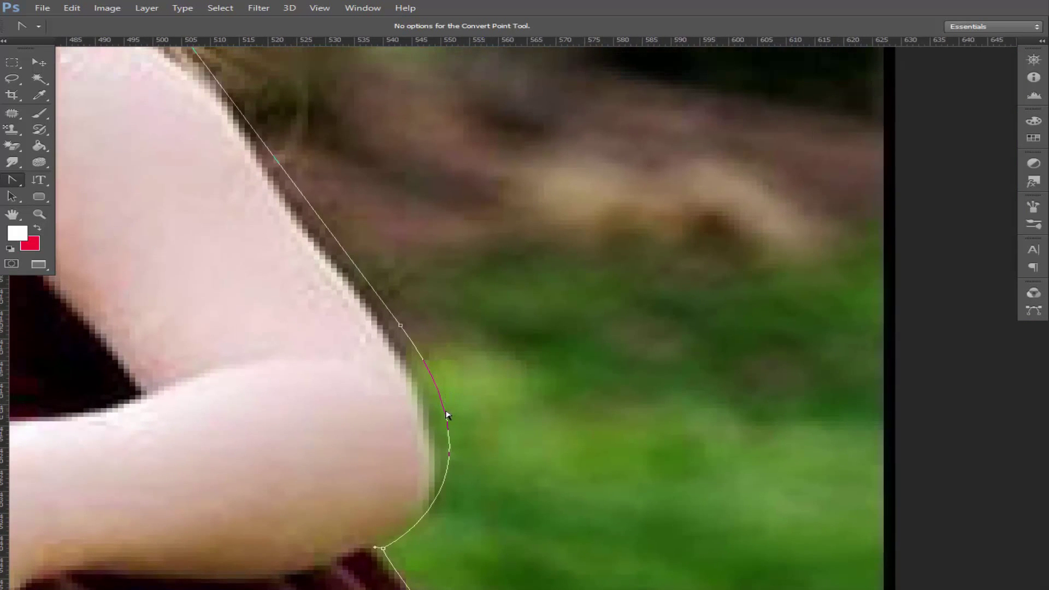
drag(444, 411, 423, 410)
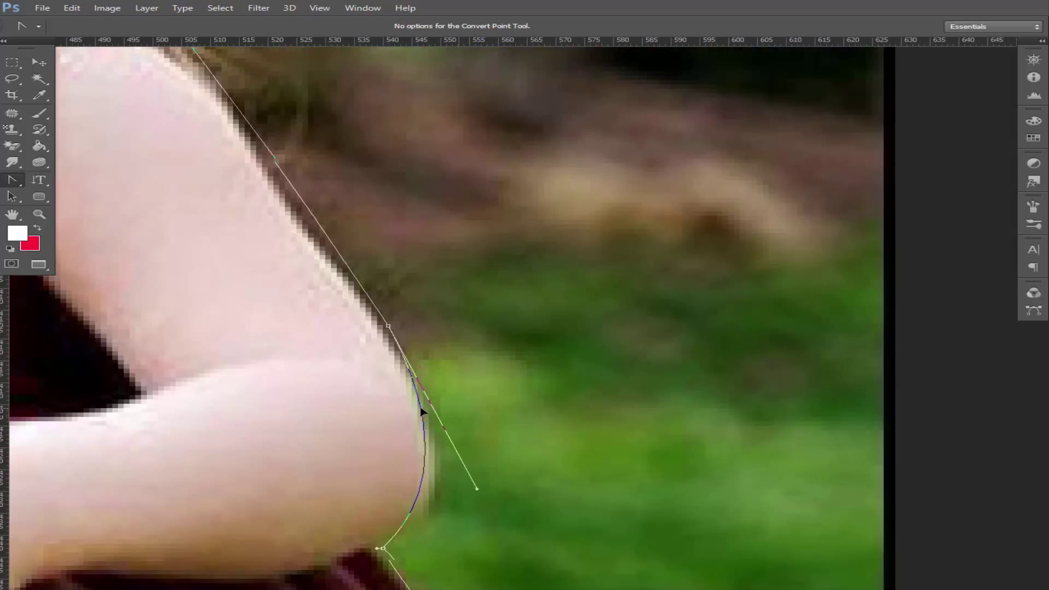
drag(310, 212, 294, 212)
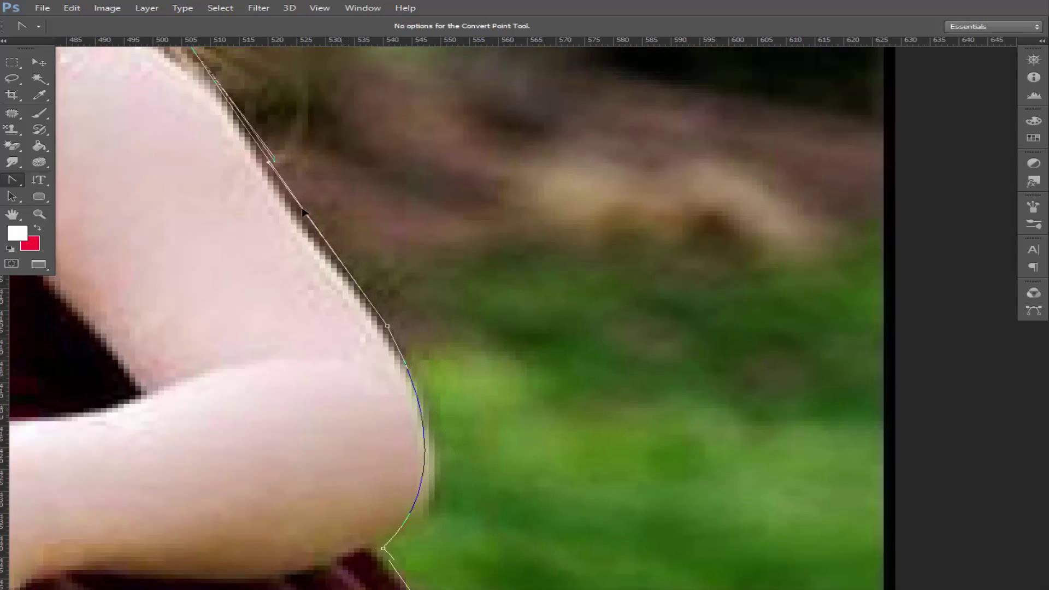
Reshape segments and shift an anchor so the path runs down the hair's outer edge.
drag(301, 144, 431, 565)
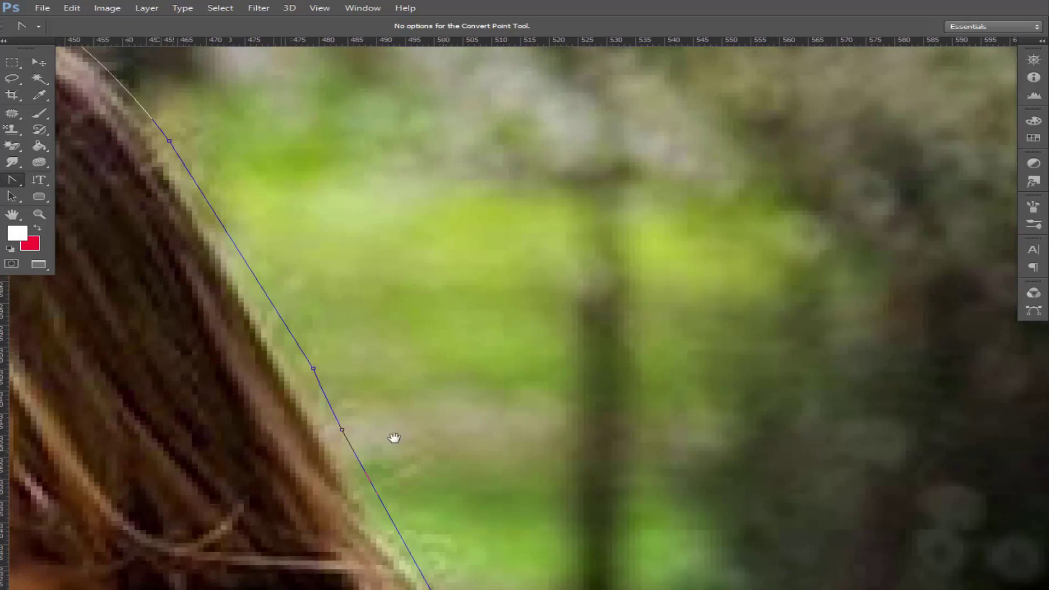
drag(290, 331, 265, 330)
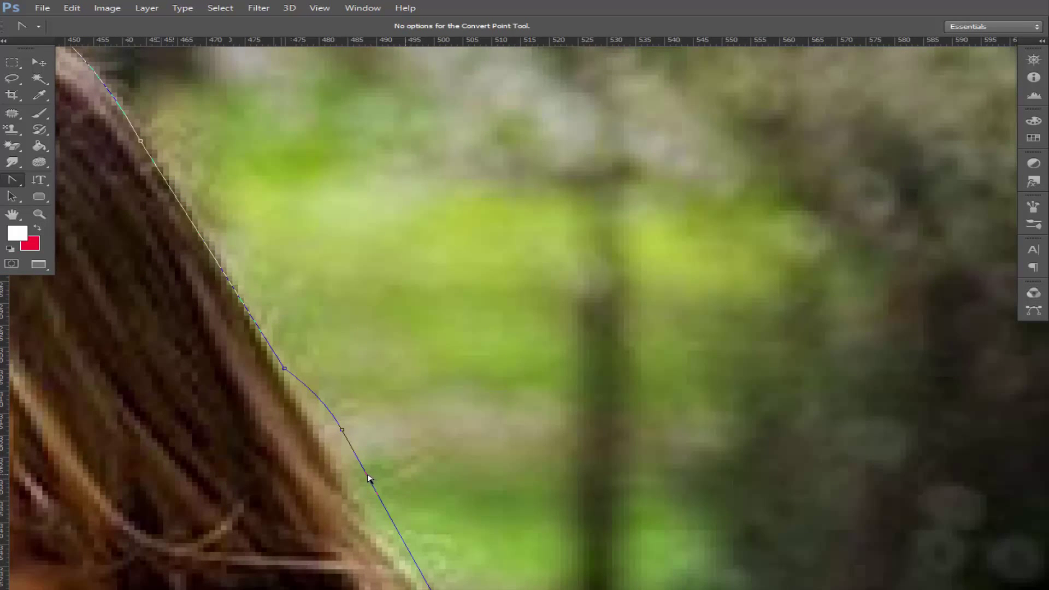
drag(368, 479, 352, 494)
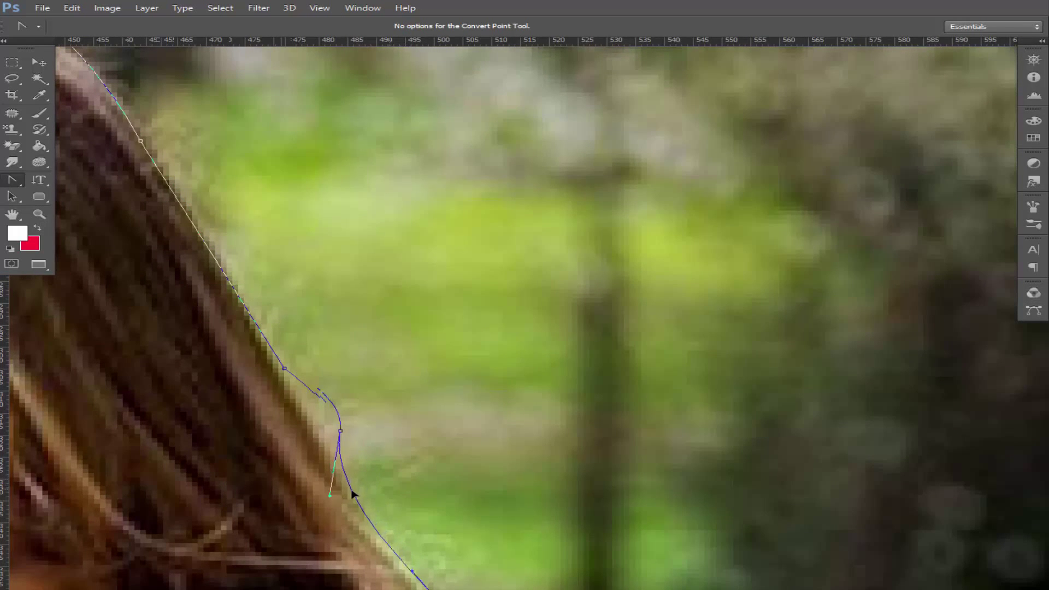
drag(340, 421, 318, 435)
drag(289, 241, 768, 585)
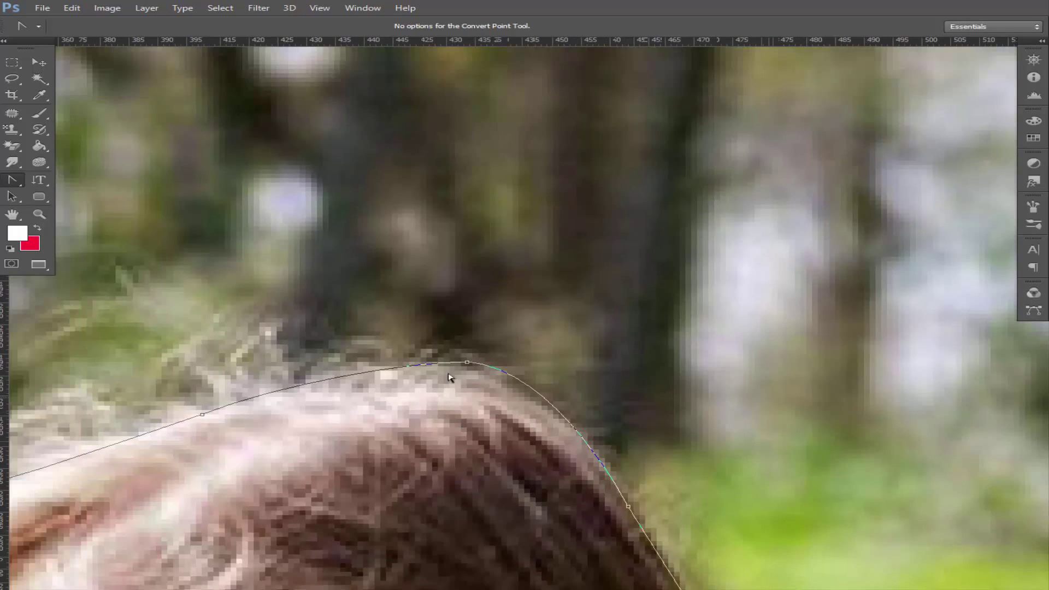
Reshape the path curves over the top of the head and along the dress side.
drag(492, 371, 451, 398)
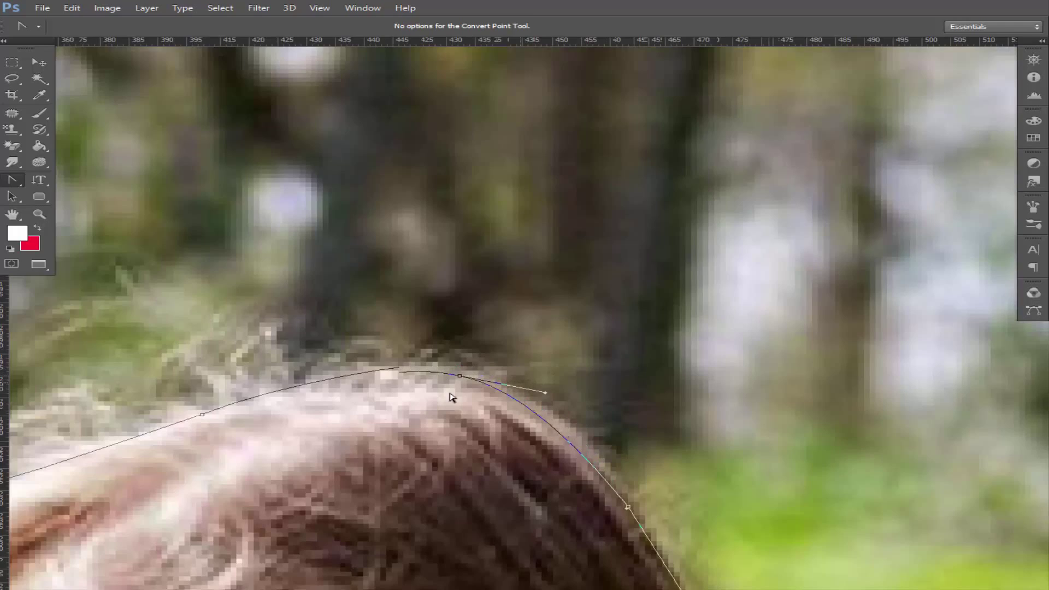
mouse_move(330, 459)
mouse_down()
mouse_move(885, 243)
mouse_move(534, 154)
mouse_move(590, 324)
mouse_move(543, 304)
mouse_up()
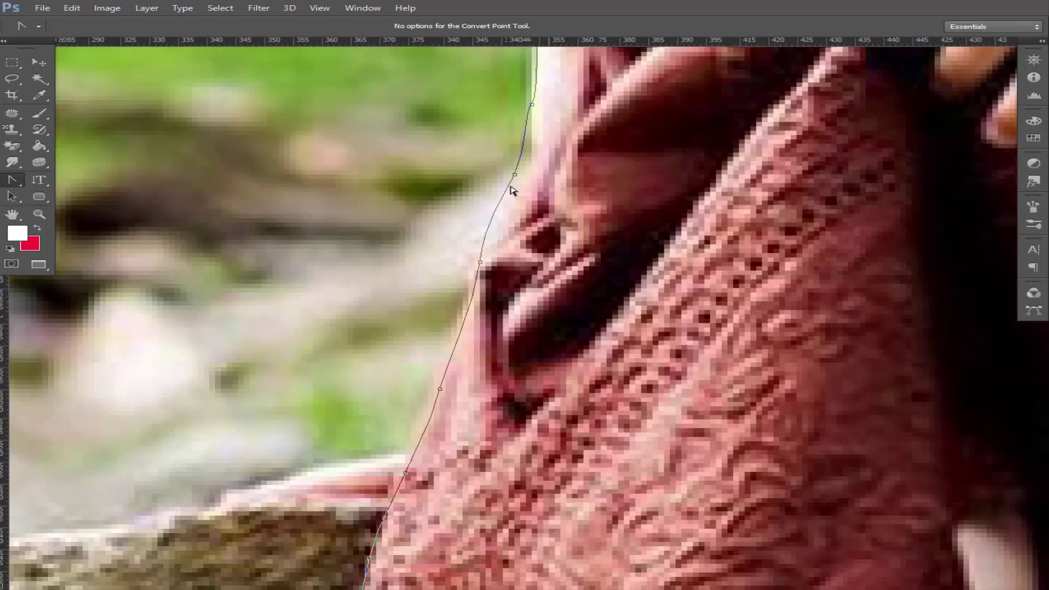
mouse_move(514, 191)
mouse_down()
mouse_move(534, 143)
mouse_move(459, 381)
mouse_up()
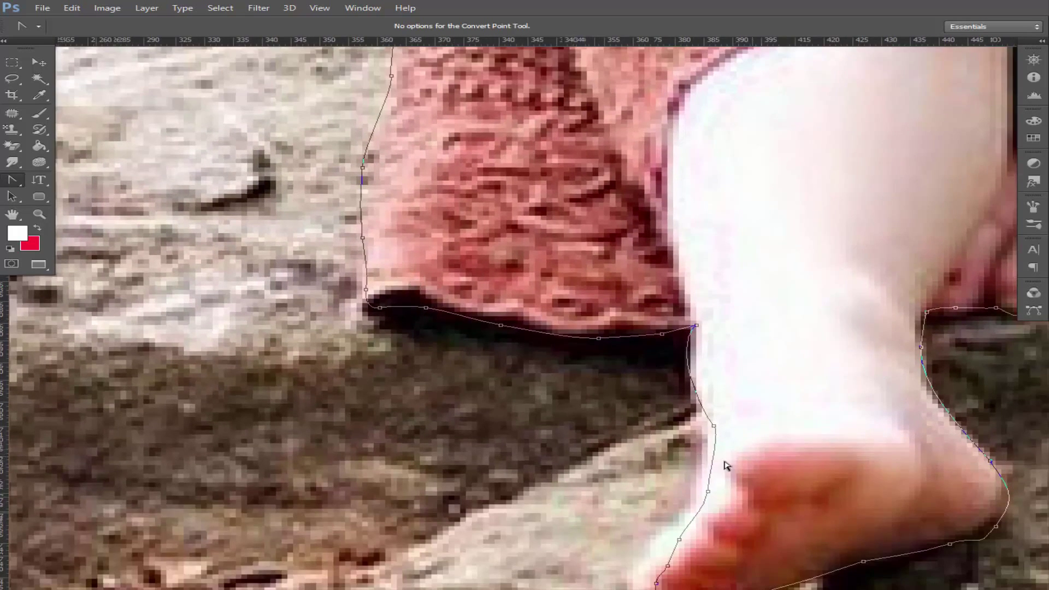
Tighten the path curves around the ankle, the bare foot edge and up the leg.
drag(708, 491, 711, 512)
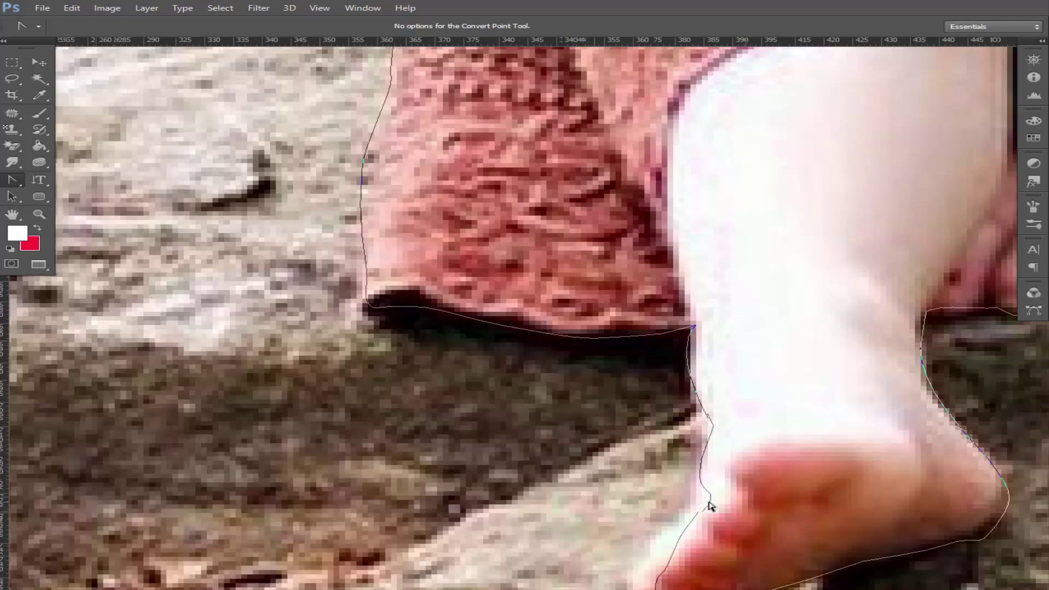
drag(697, 507, 700, 502)
drag(705, 504, 714, 499)
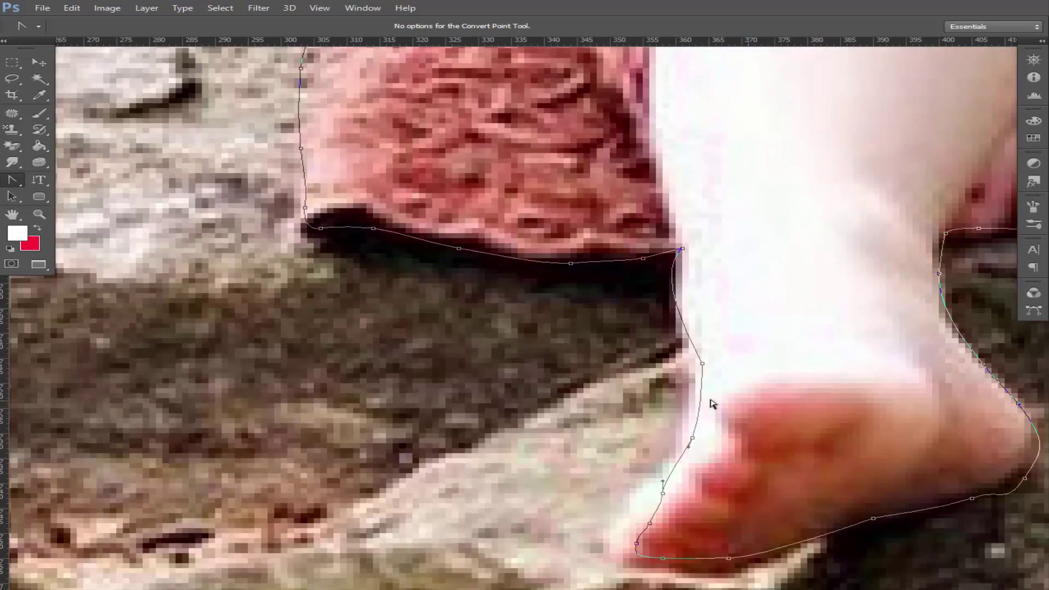
drag(698, 402, 690, 402)
Turn the pen path into an active selection around the girl, zoomed out to the full photo.
key(ctrl+minus)
key(ctrl+minus)
key(ctrl+Return)
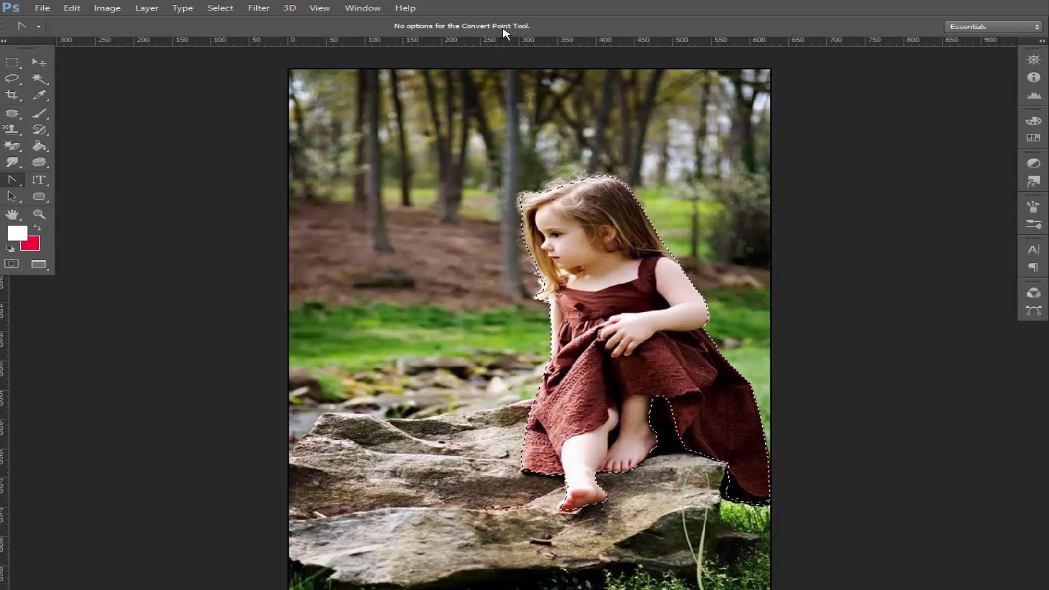
key(m)
In Refine Edge, paint the hair with a size-20 Refine Radius brush and output to a new layer with mask.
click(599, 26)
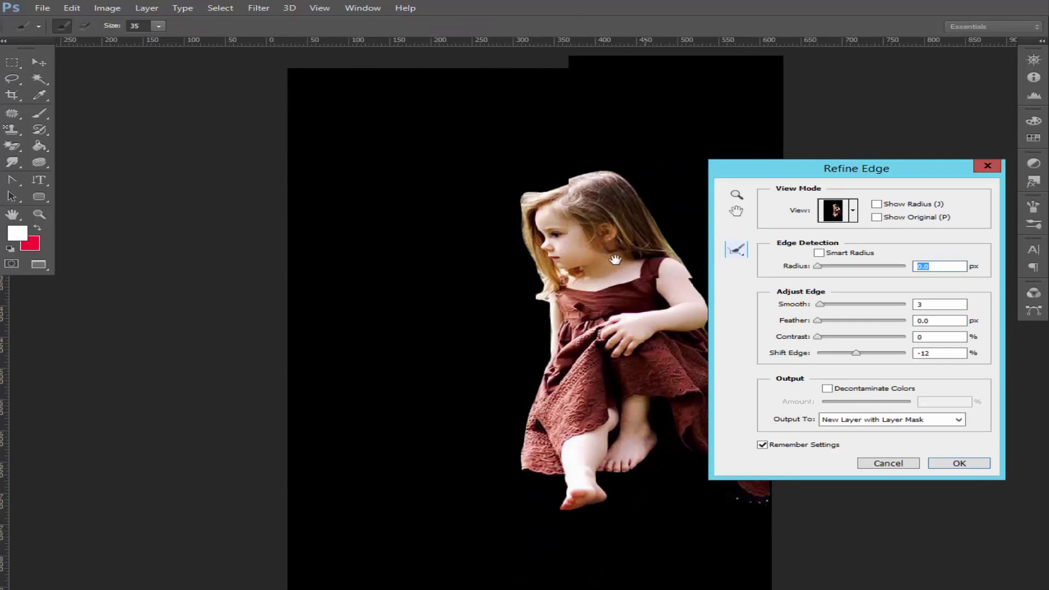
drag(642, 264, 365, 292)
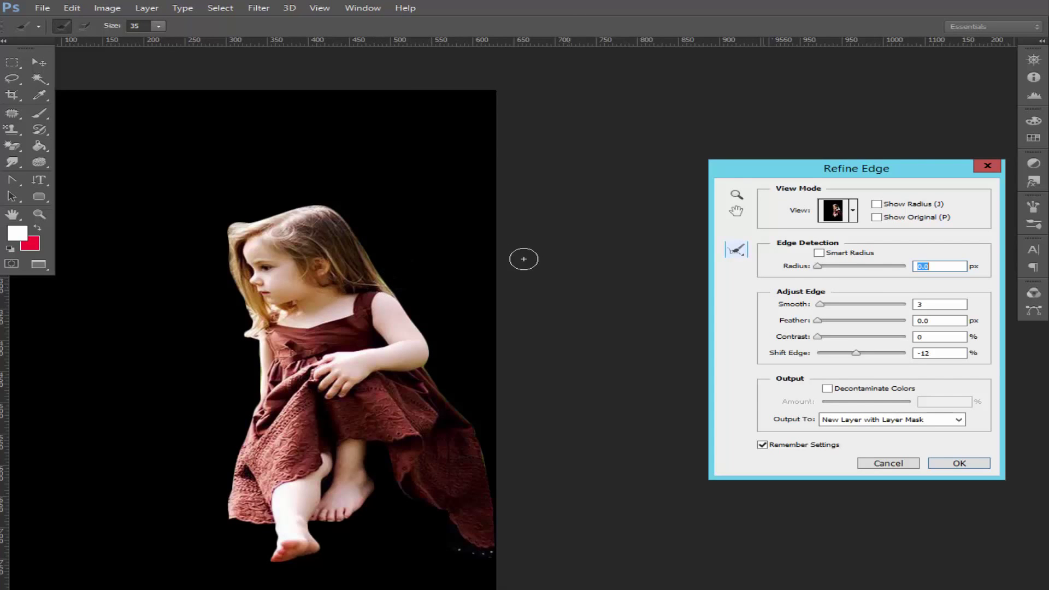
click(736, 196)
click(736, 250)
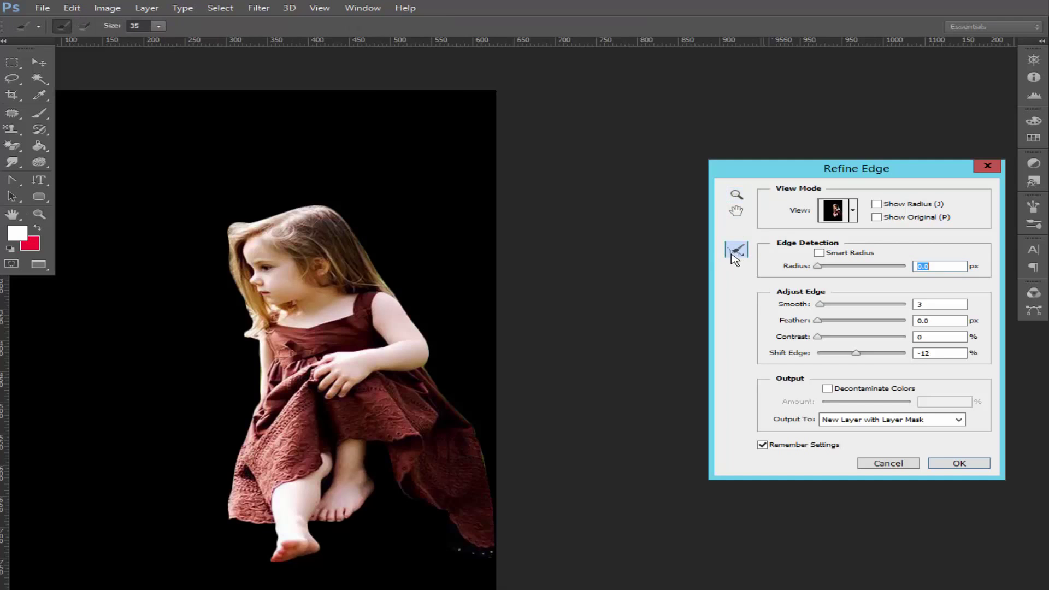
alt+right_click(431, 262)
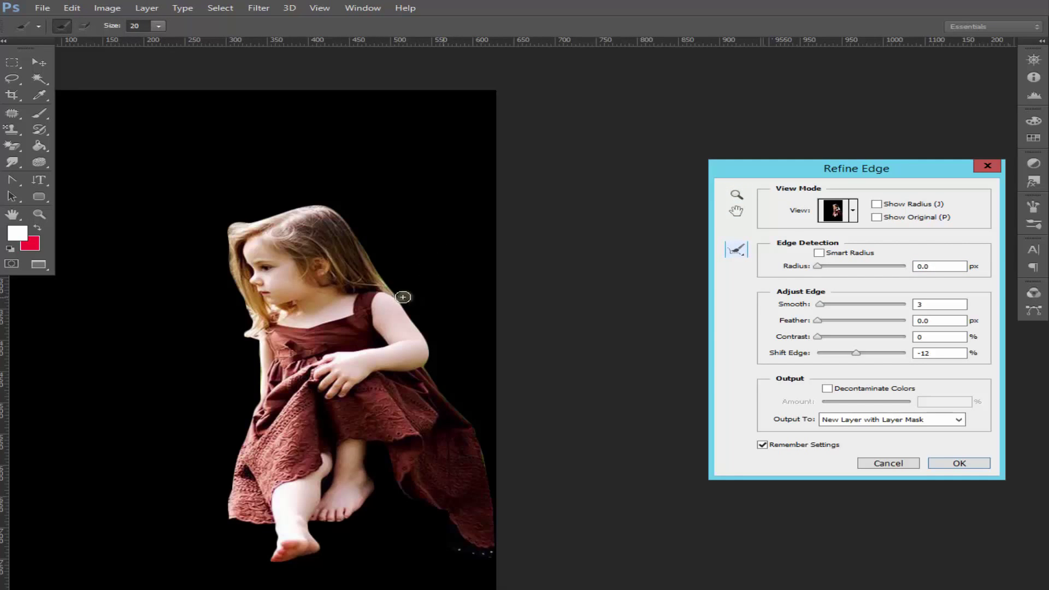
mouse_move(403, 297)
mouse_down()
mouse_move(273, 209)
mouse_move(227, 225)
mouse_up()
mouse_move(290, 204)
mouse_down()
mouse_move(226, 223)
mouse_move(247, 315)
mouse_move(241, 352)
mouse_move(216, 233)
mouse_move(243, 212)
mouse_up()
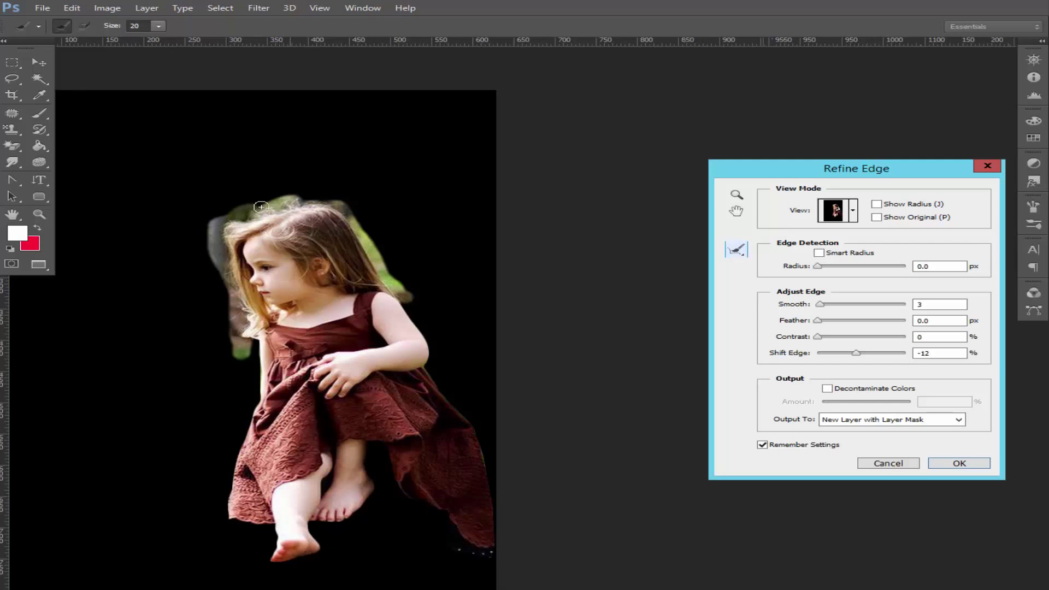
drag(361, 217, 366, 221)
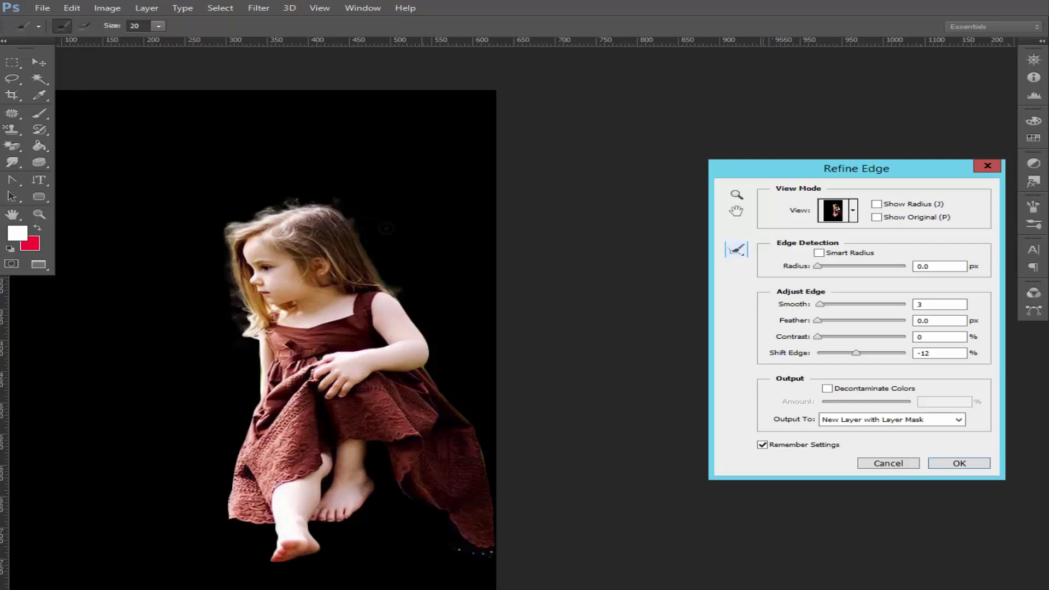
click(960, 464)
Zoom out to 50% and duplicate the kid-girl-cute-sad.jpg cut-out into its own separate window.
key(ctrl+minus)
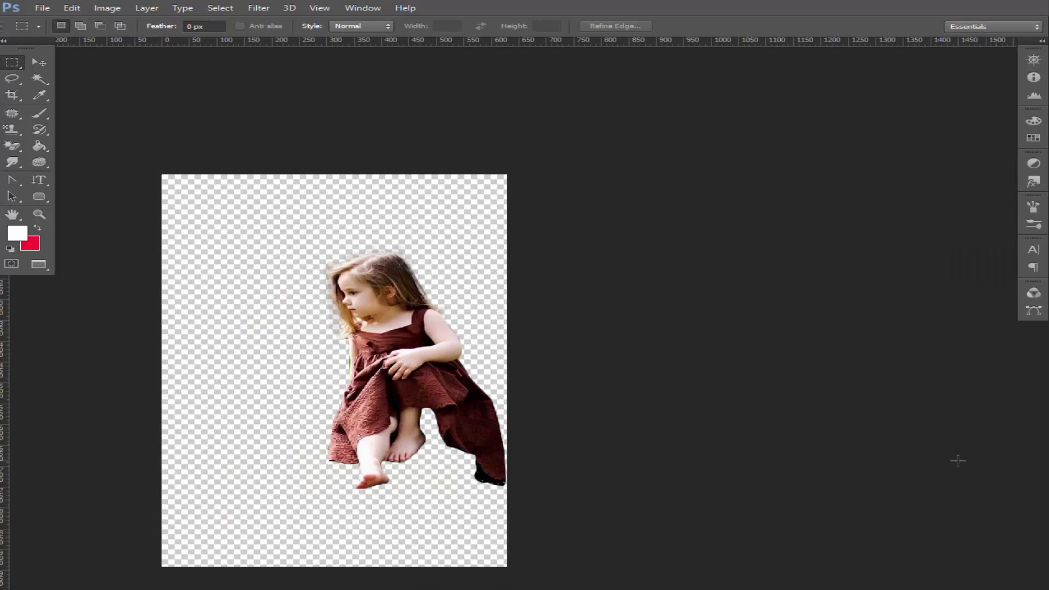
key(ctrl+minus)
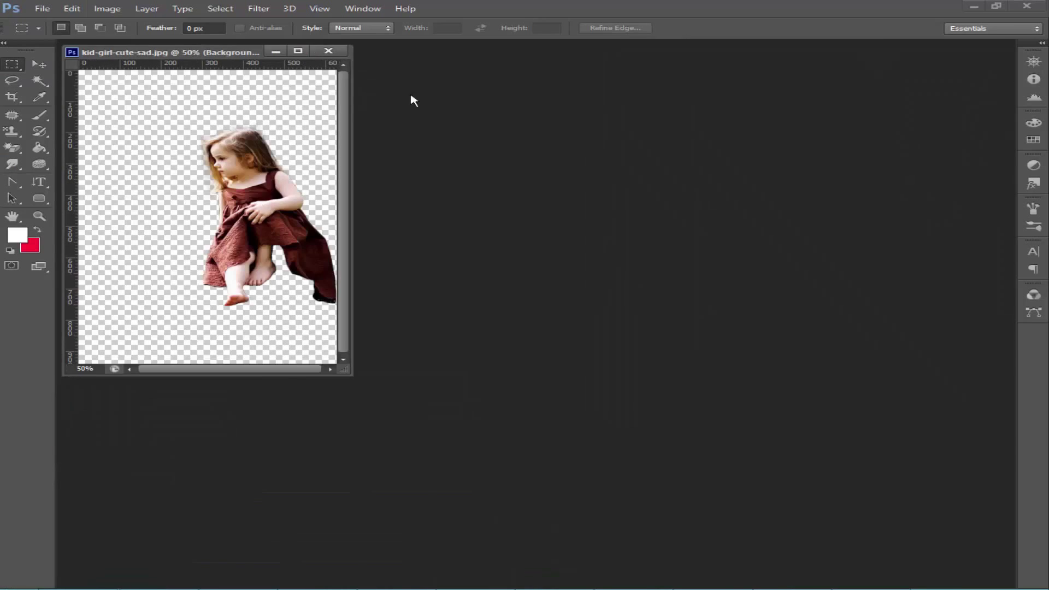
right_click(233, 54)
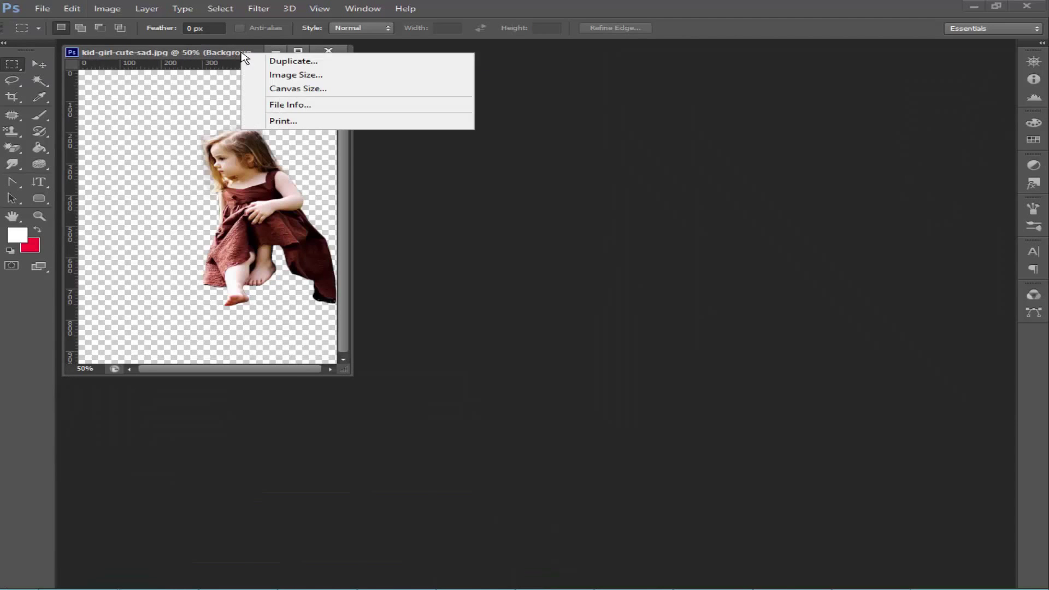
click(298, 60)
click(649, 210)
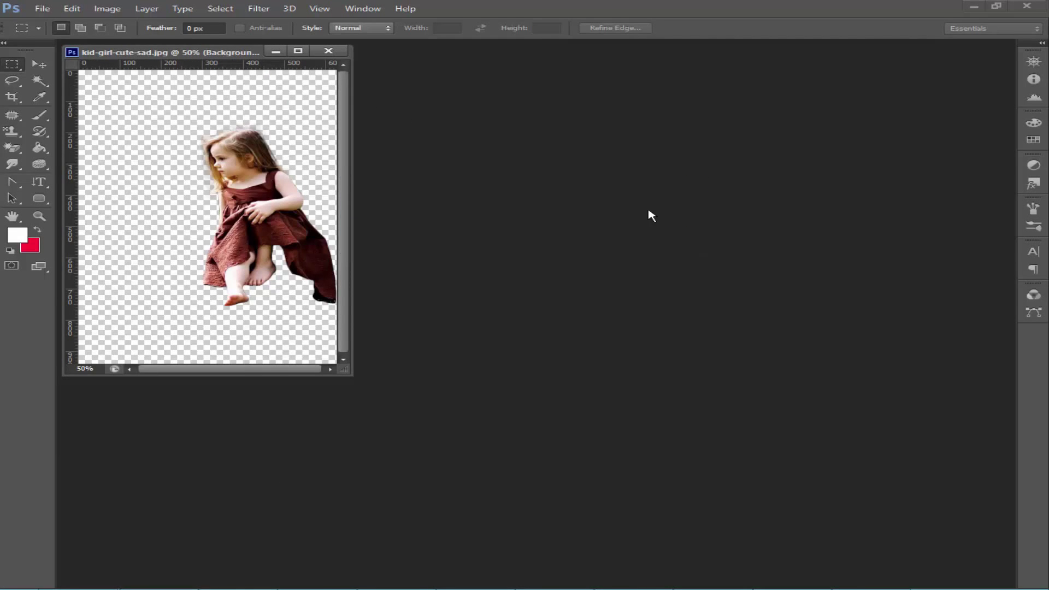